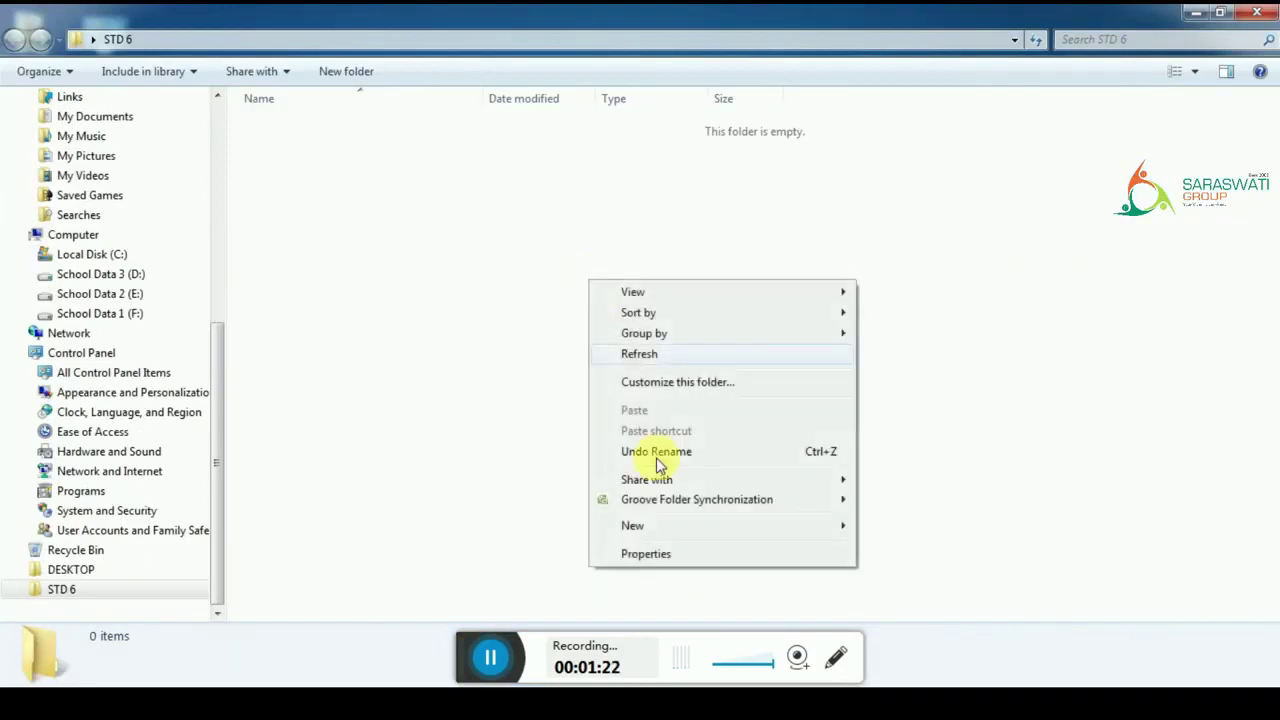
- Create a folder named "STD 6 - 2020" inside STD 6, open it, and return to STD 6
left_click(663, 526)
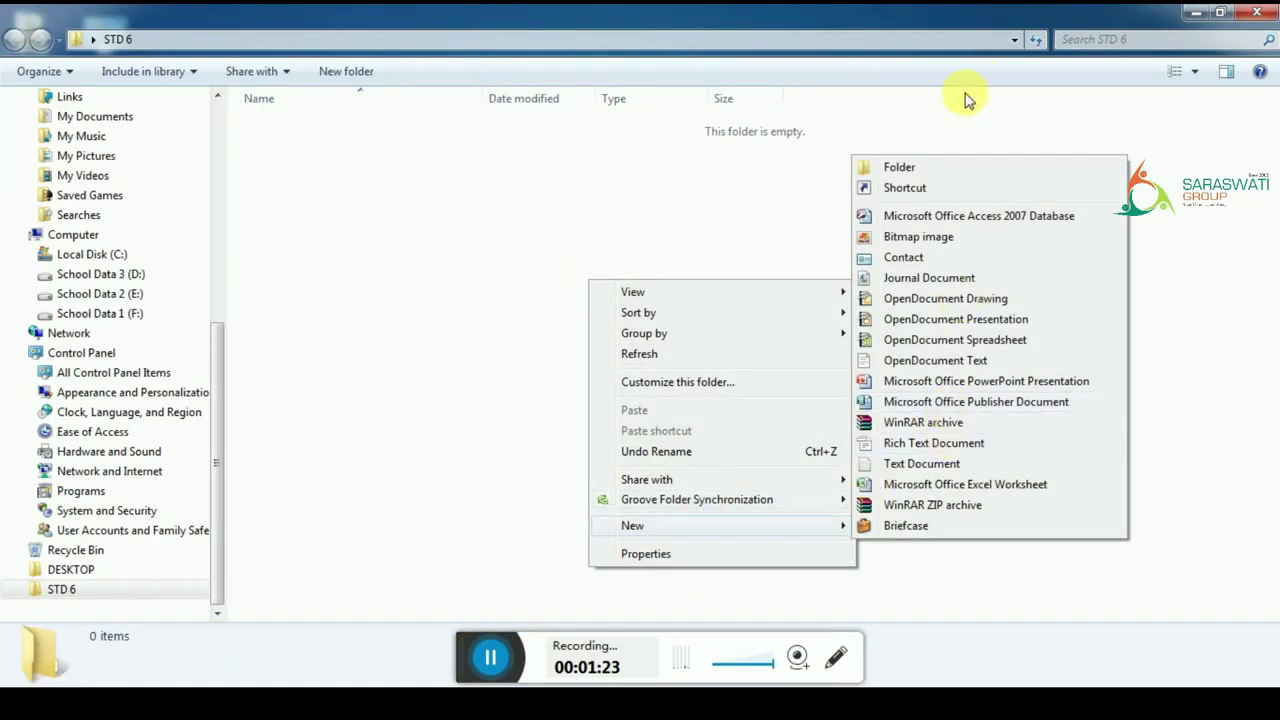
left_click(948, 168)
type("STD")
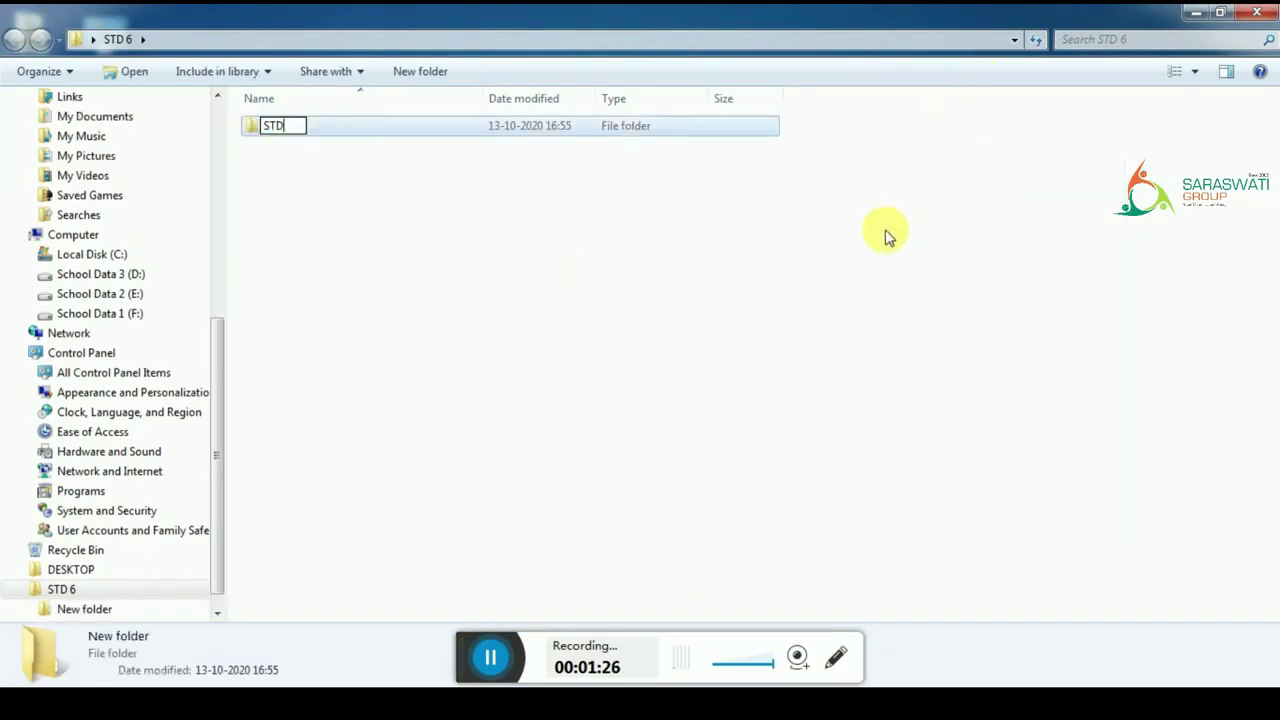
type(" 6 2020")
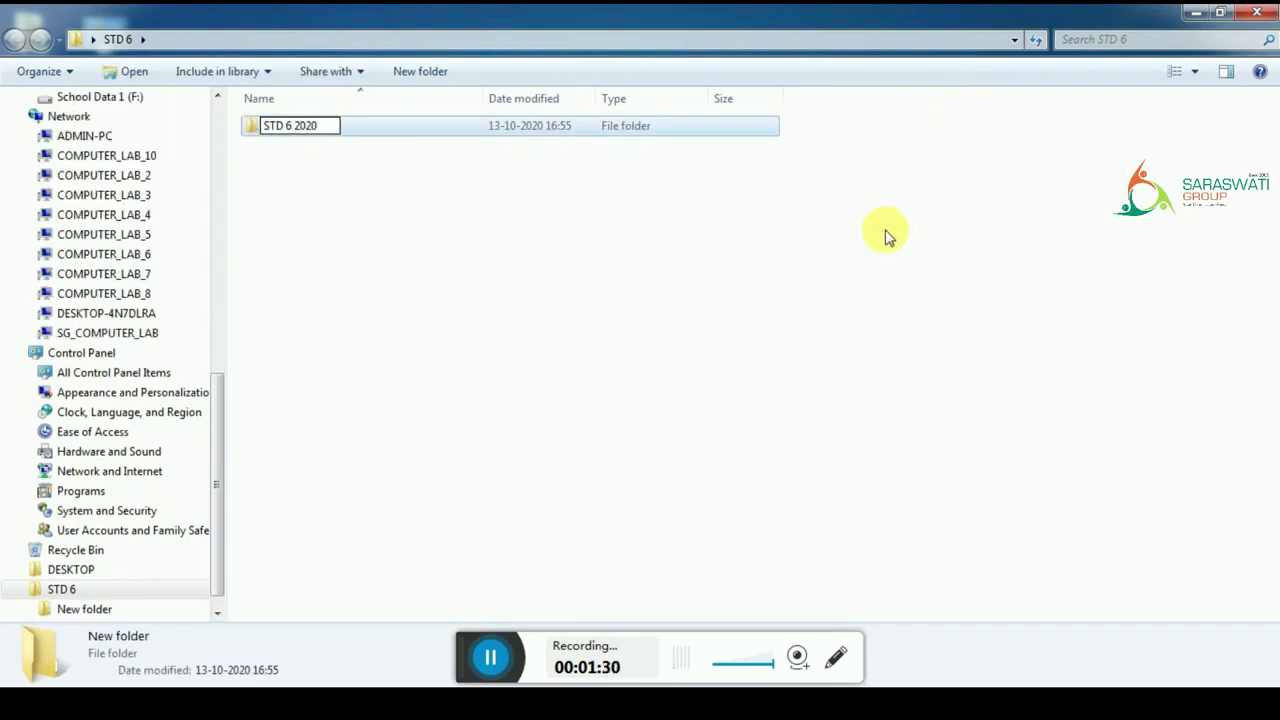
type("-")
key("Return")
key("Return")
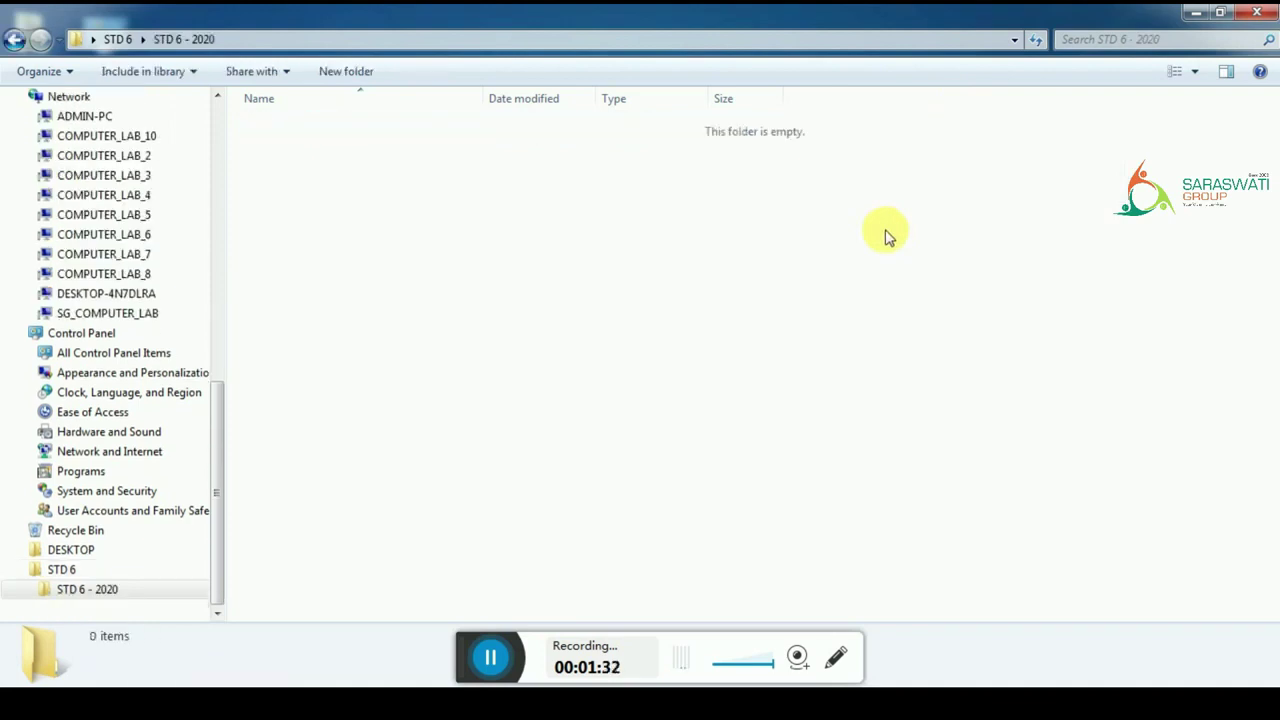
key("BackSpace")
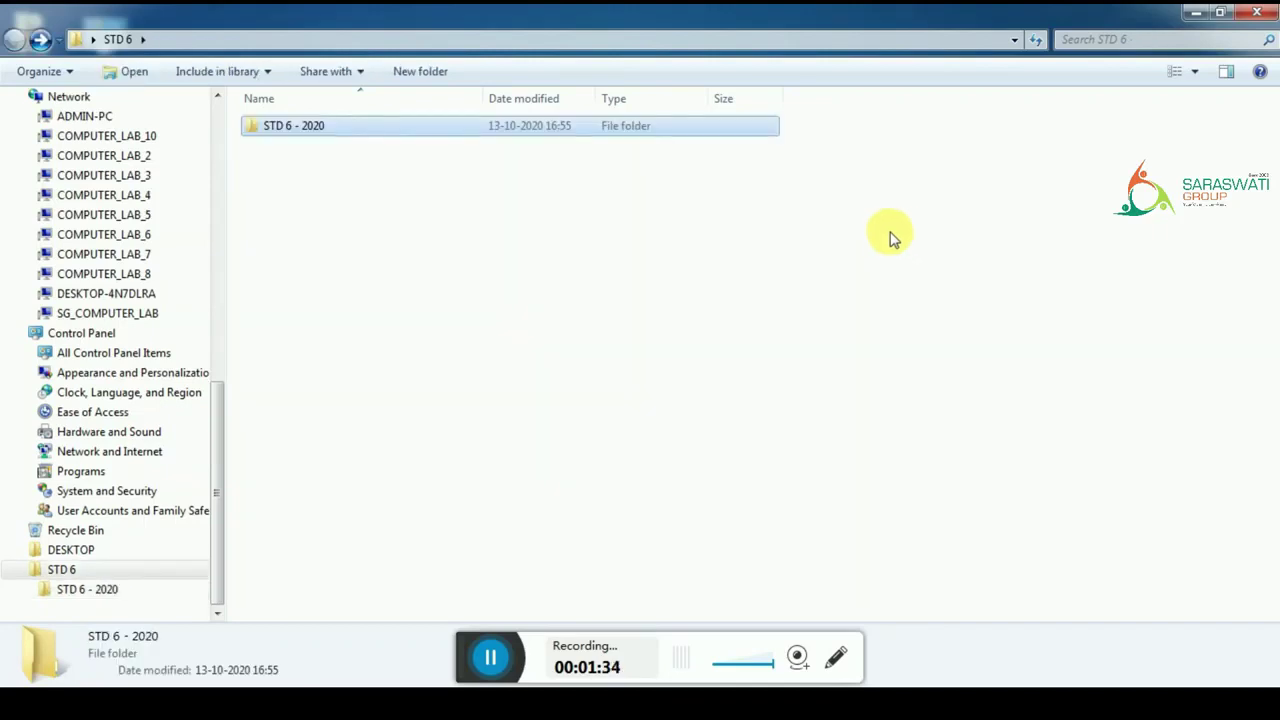
- Show the contents of the STD 6 folder as extra large icons
right_click(850, 240)
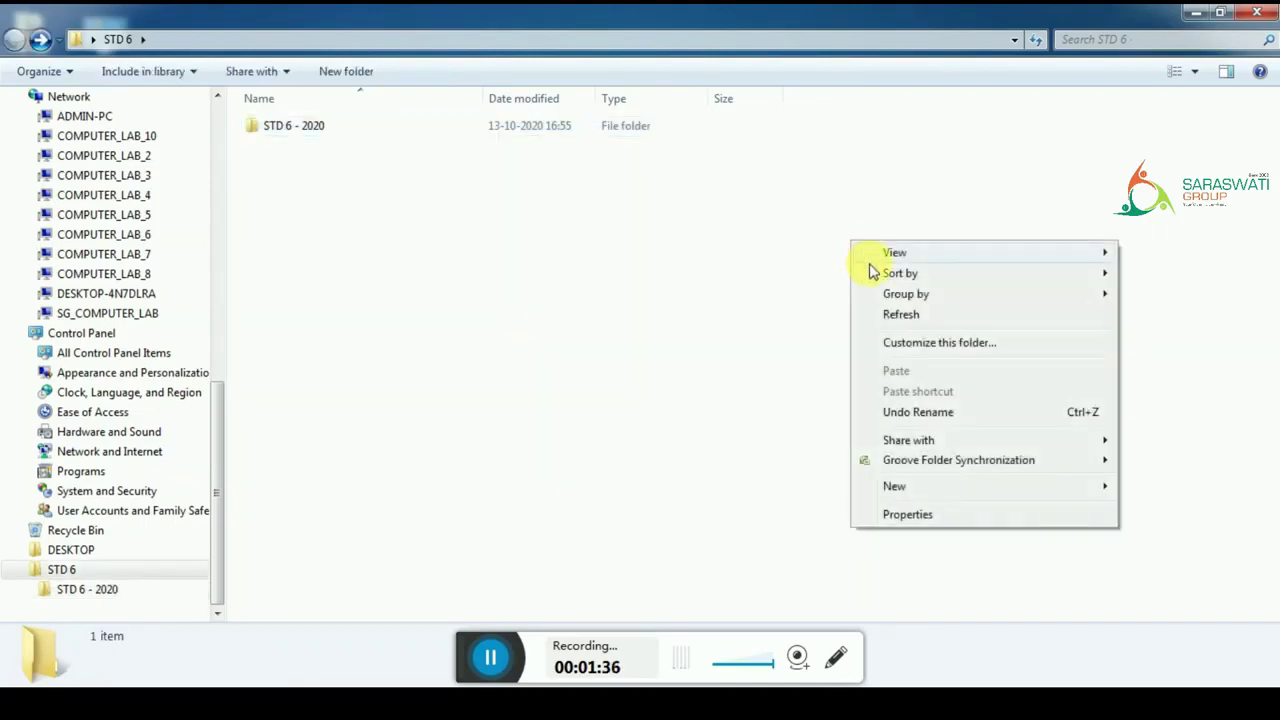
mouse_move(871, 251)
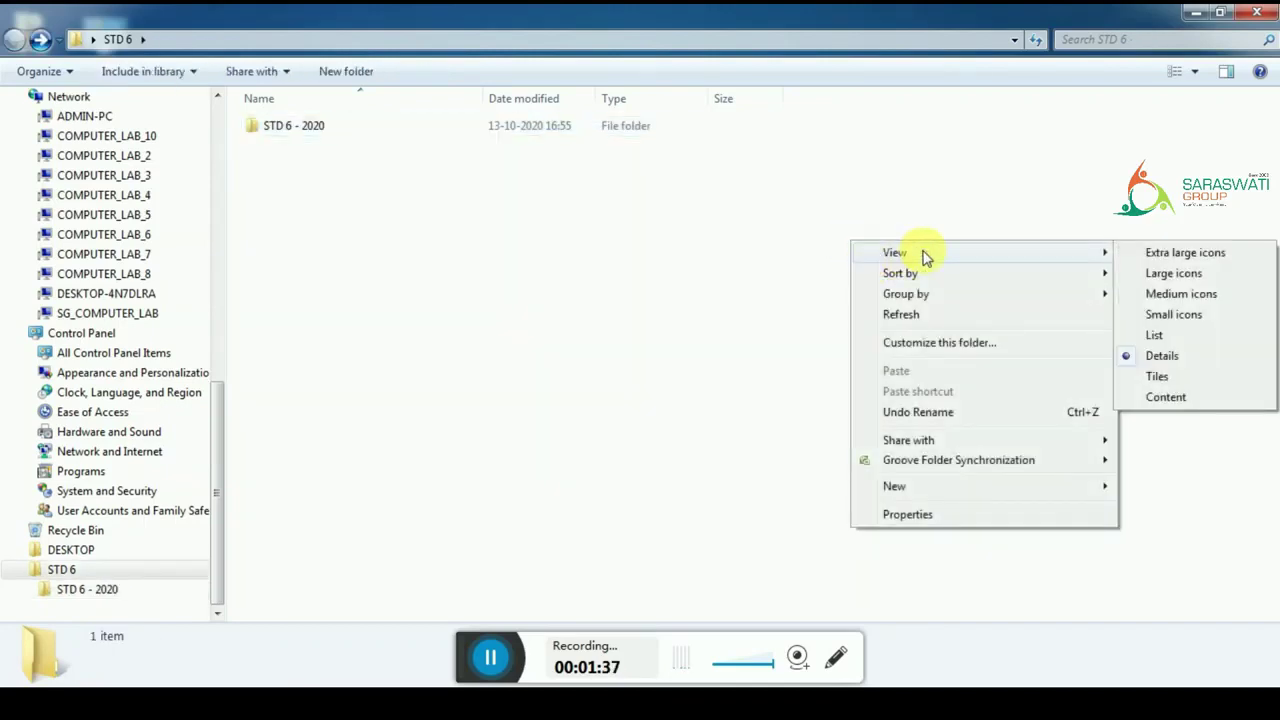
left_click(1163, 254)
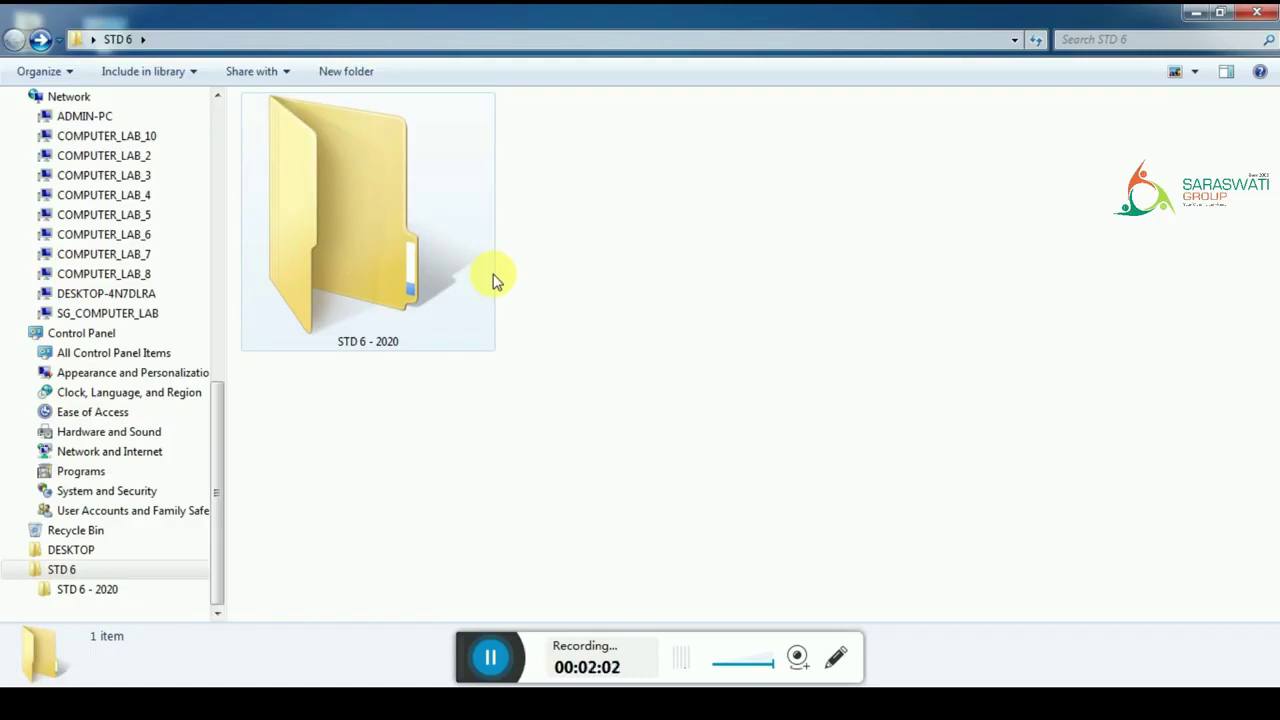
- Create a new text document named "DEMO FILE 1" in the STD 6 folder
right_click(587, 294)
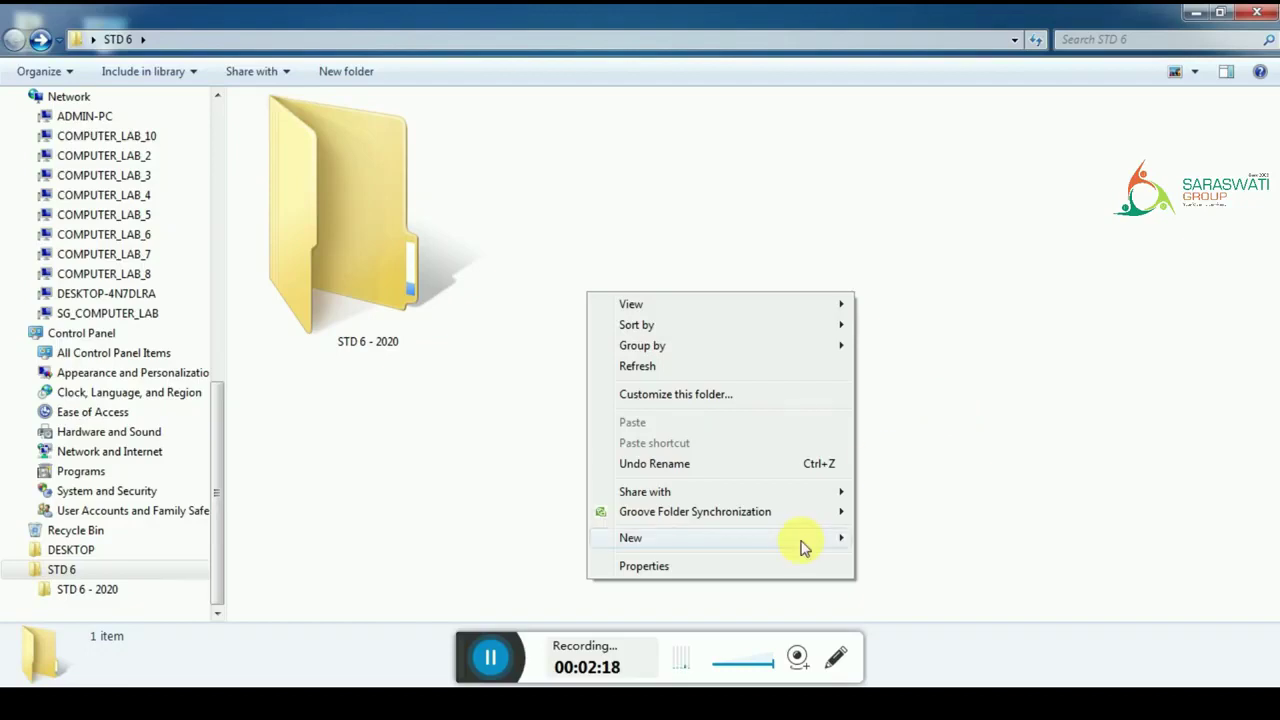
mouse_move(806, 545)
left_click(905, 477)
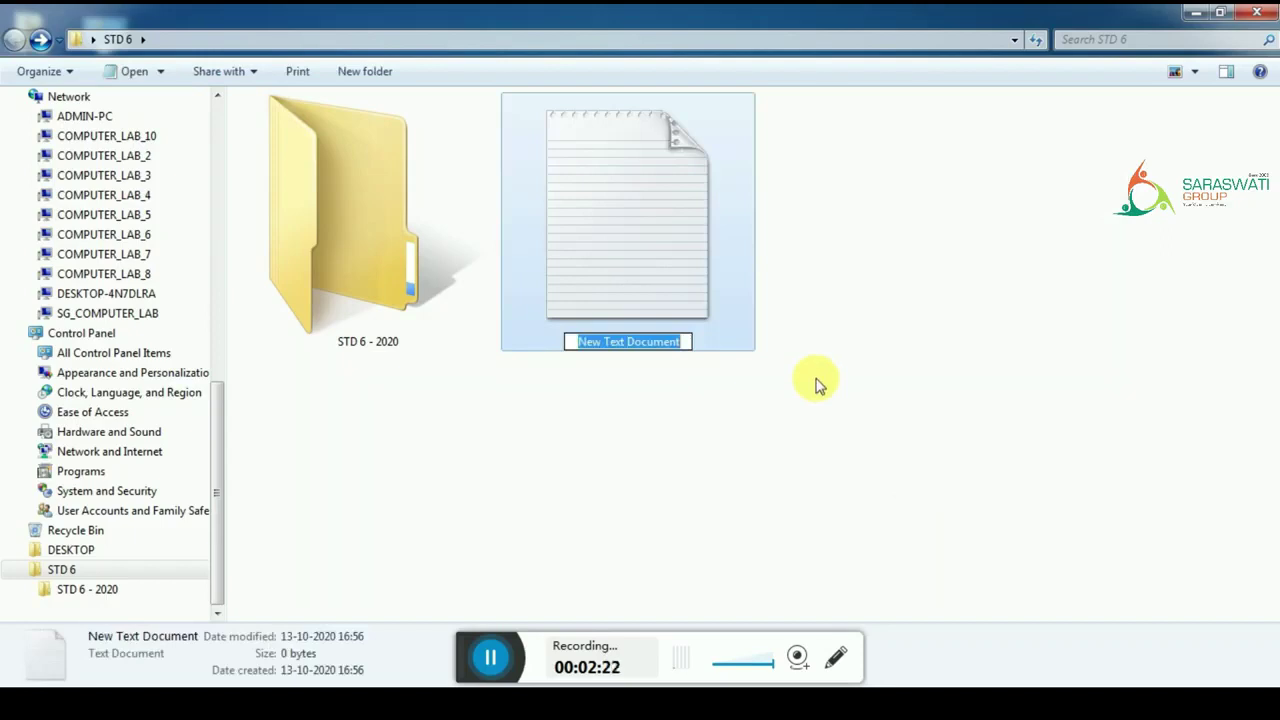
type("DEMO FILE")
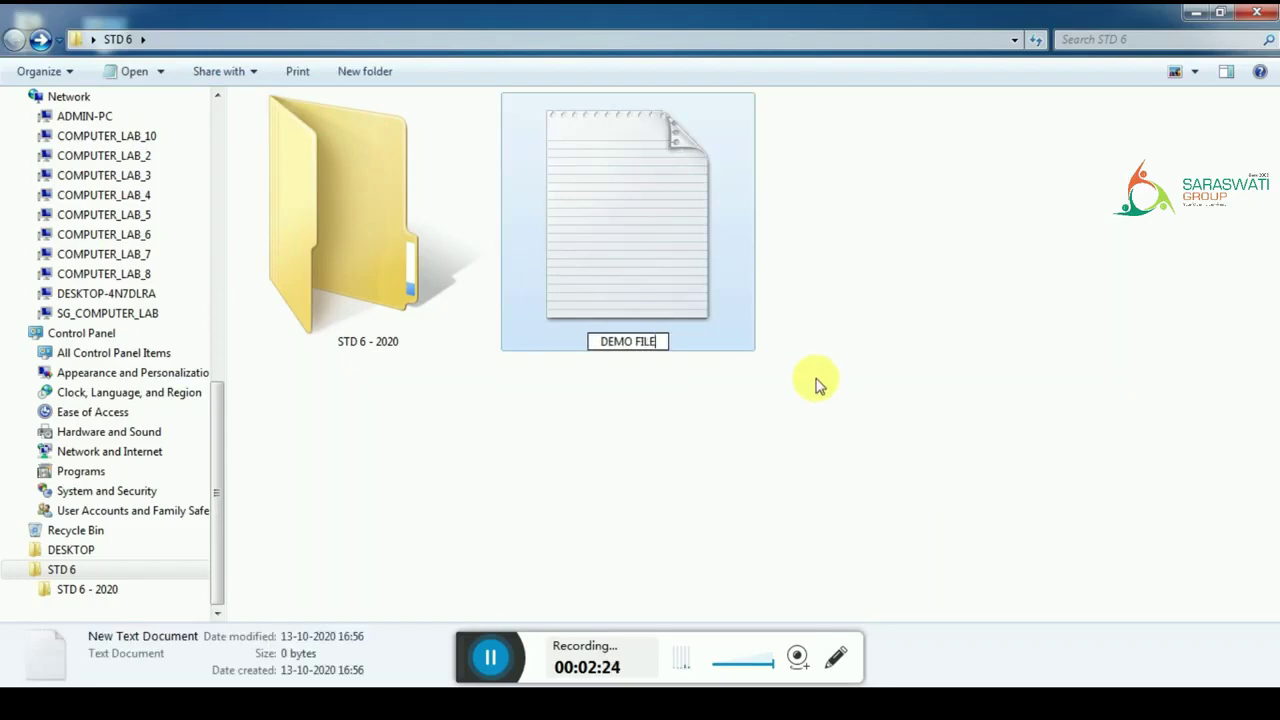
type(" 1")
key("Return")
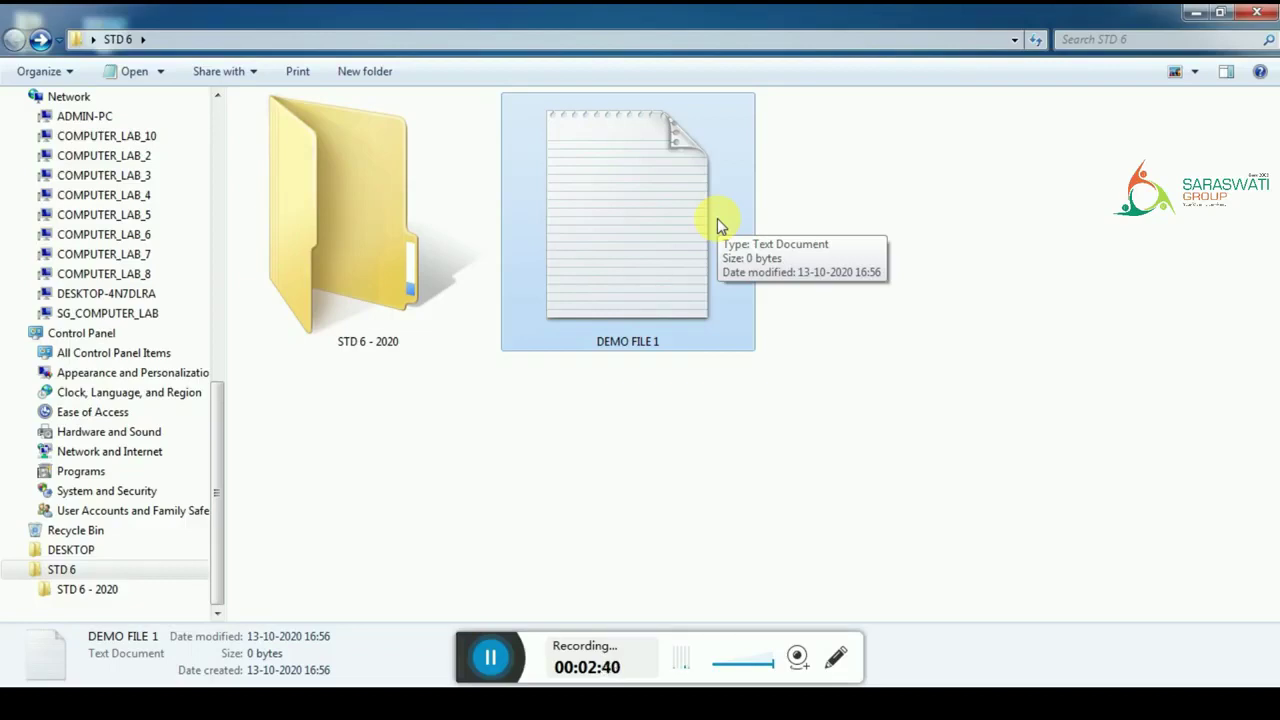
left_click(910, 296)
right_click(910, 296)
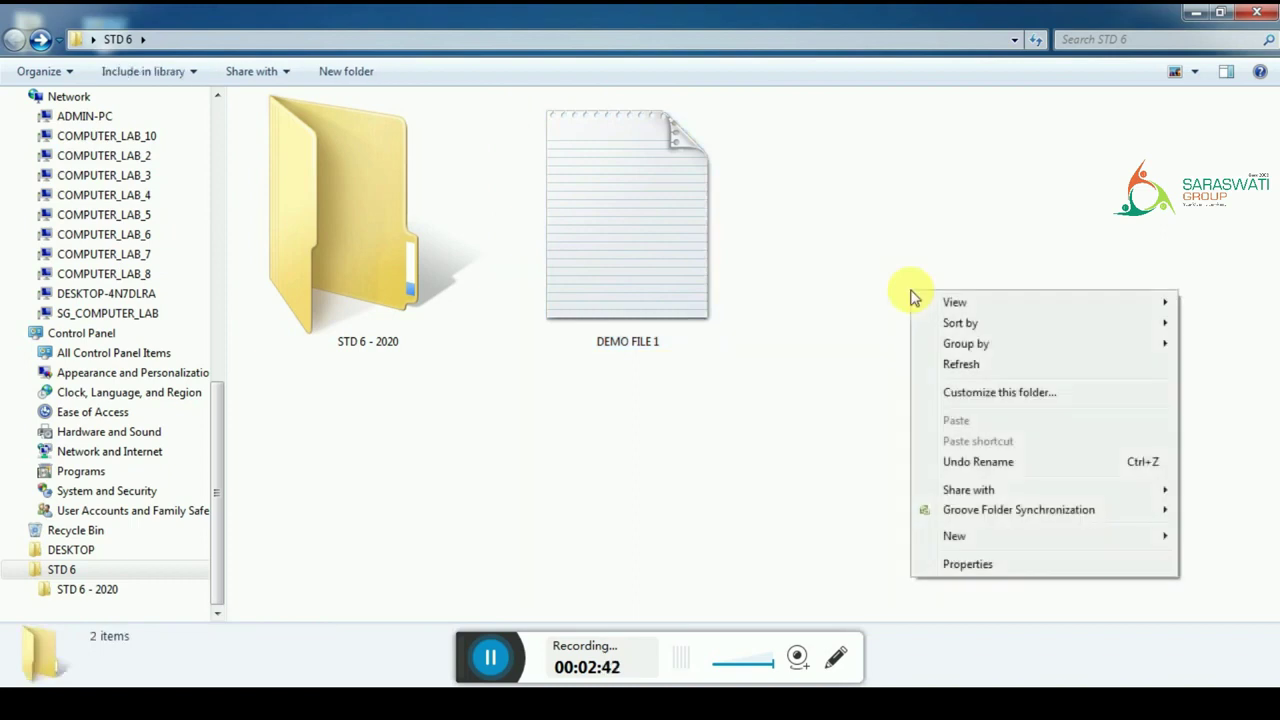
left_click(953, 537)
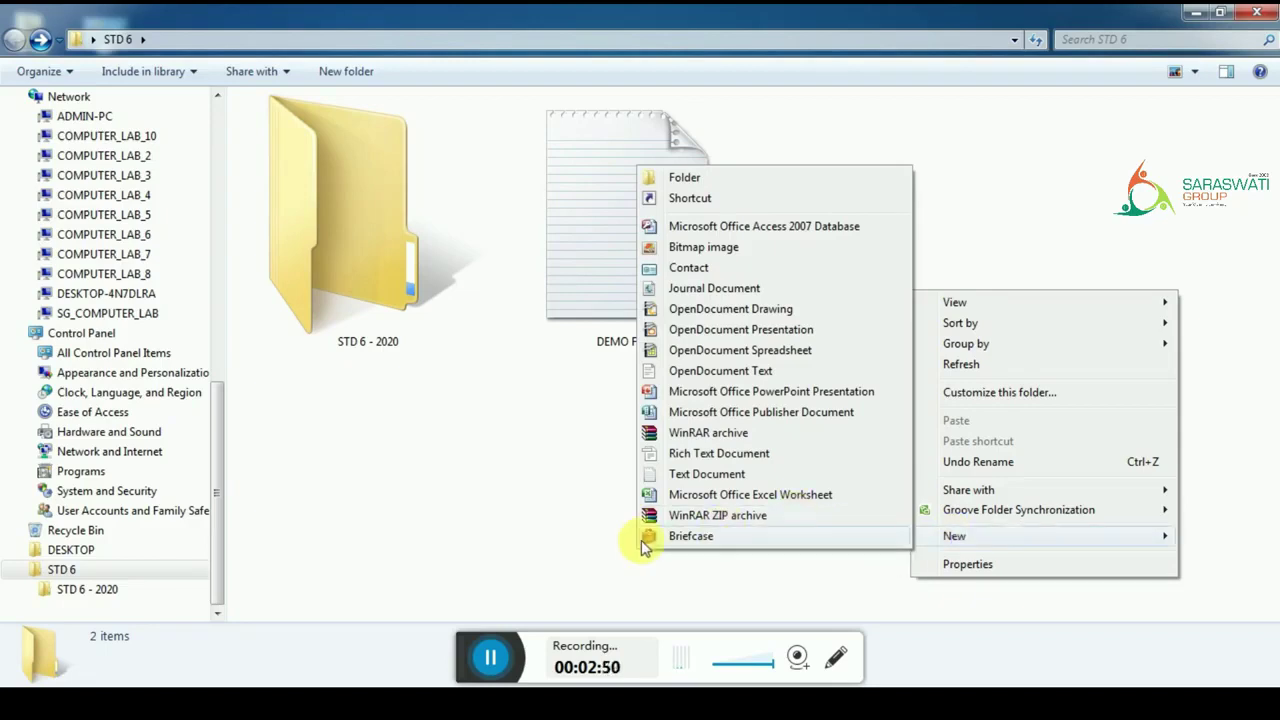
left_click(555, 537)
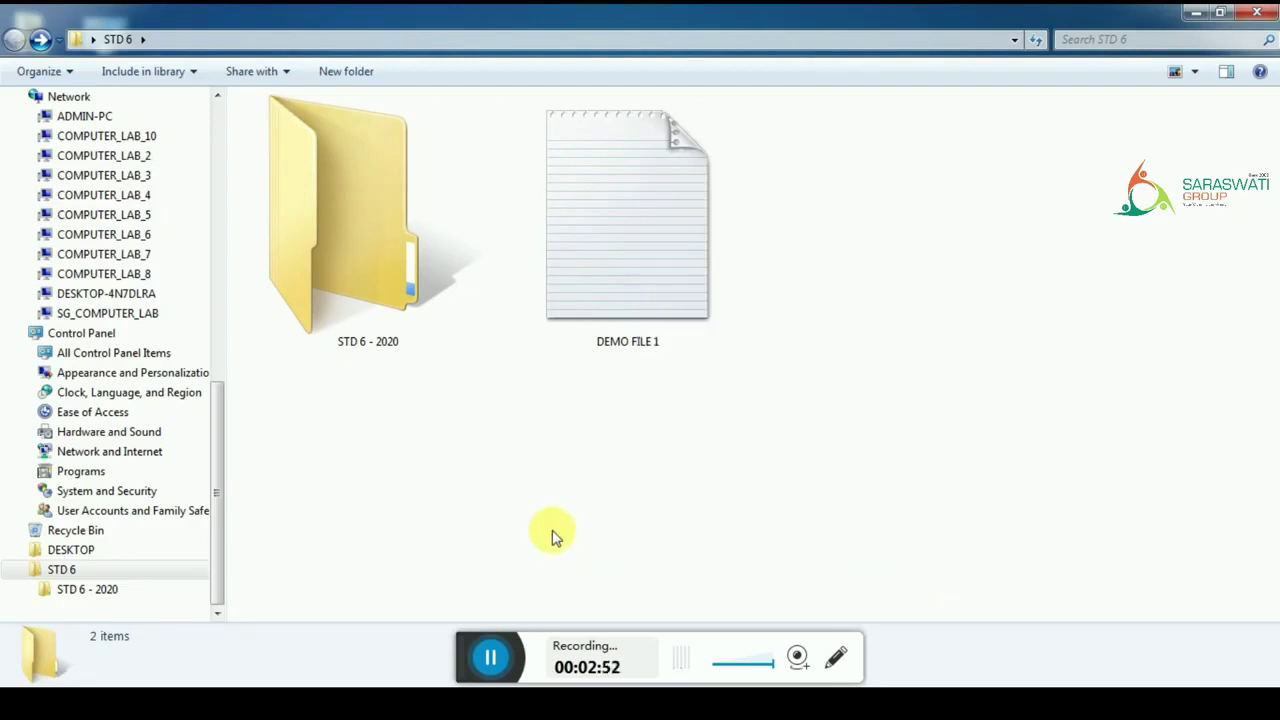
- Search the installed programs for WordPad and start it with a blank document
key("super")
type("WOR")
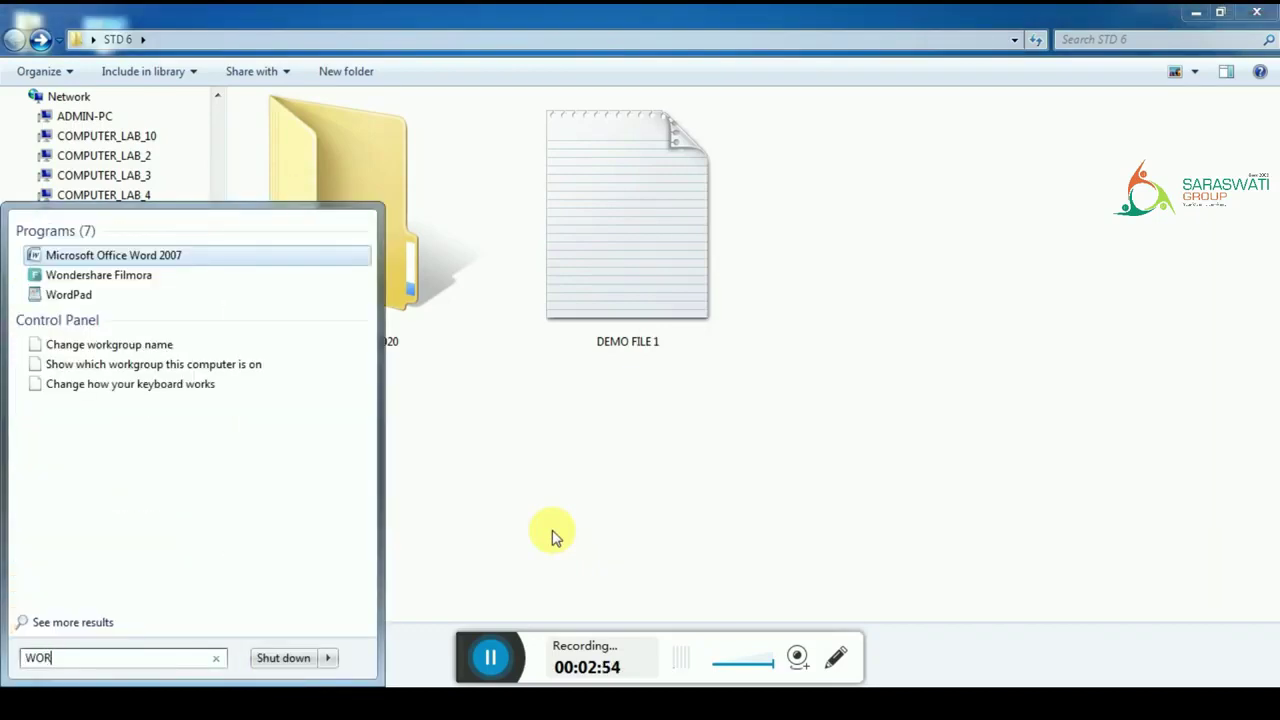
type("DP")
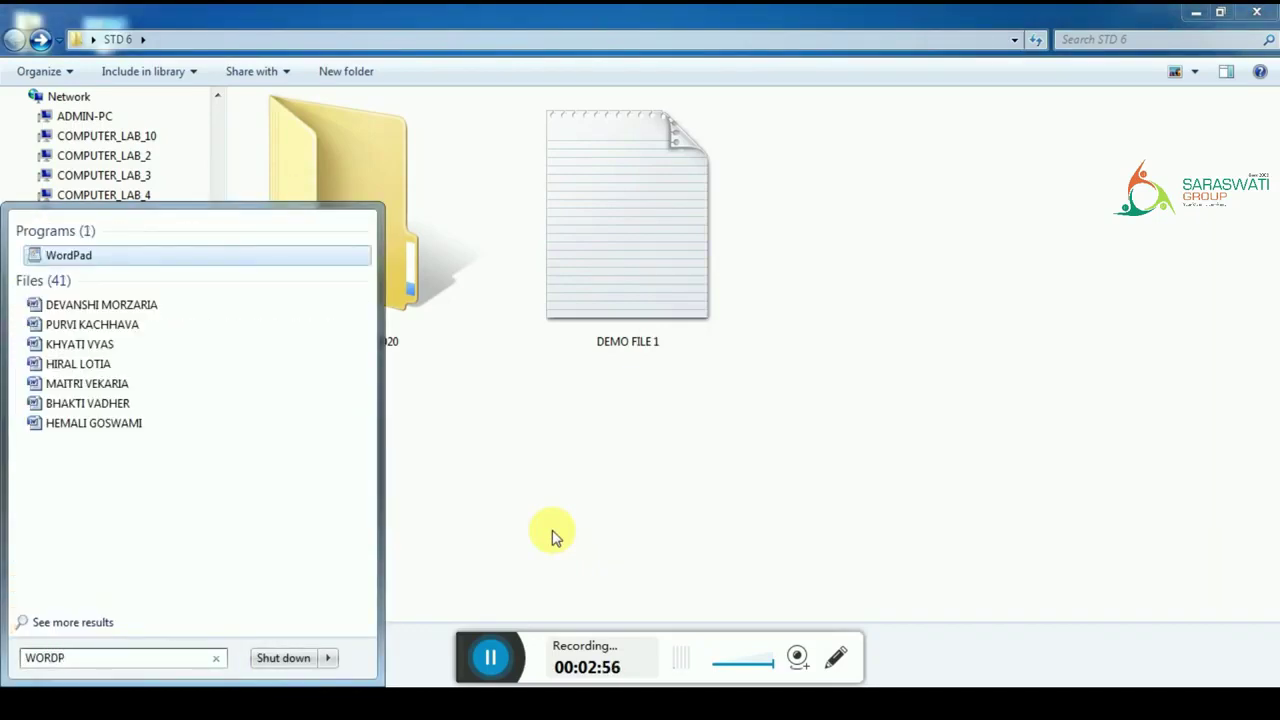
left_click(198, 256)
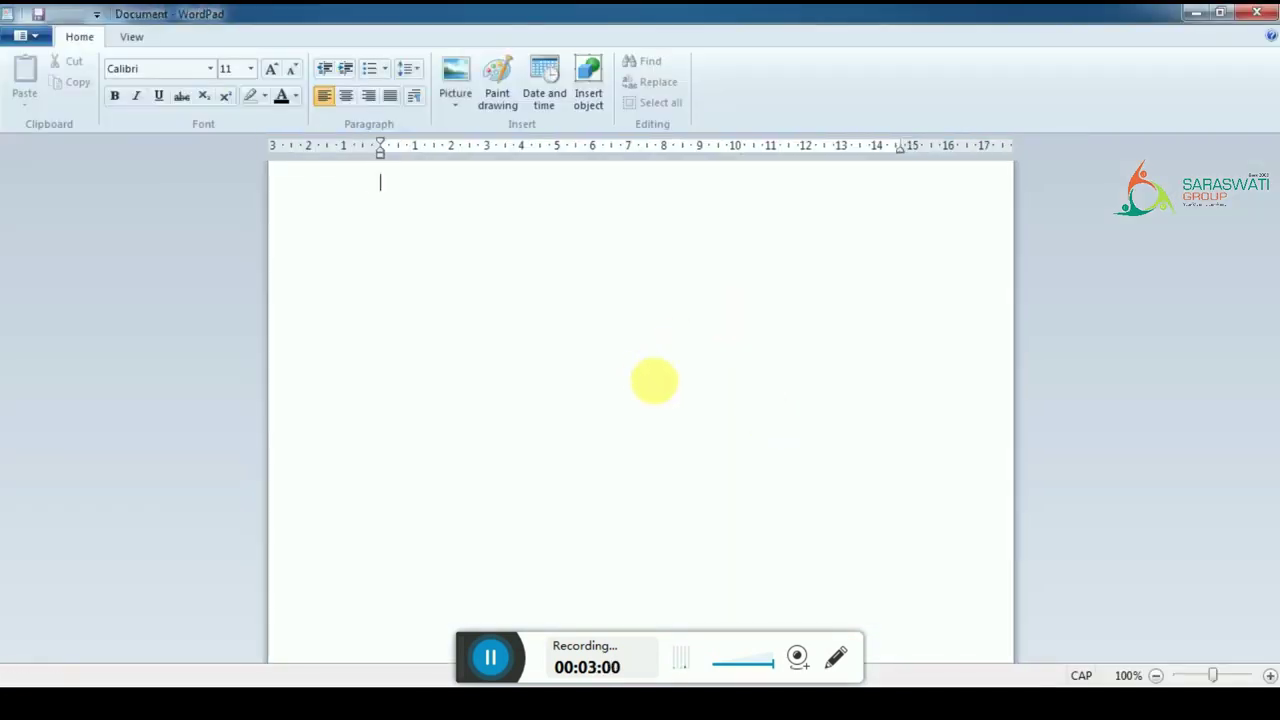
- Write the alphabet in capitals, "ABCDEFGHIJKLMNOPQRSTUVWXYZ", in the blank WordPad document
type("A")
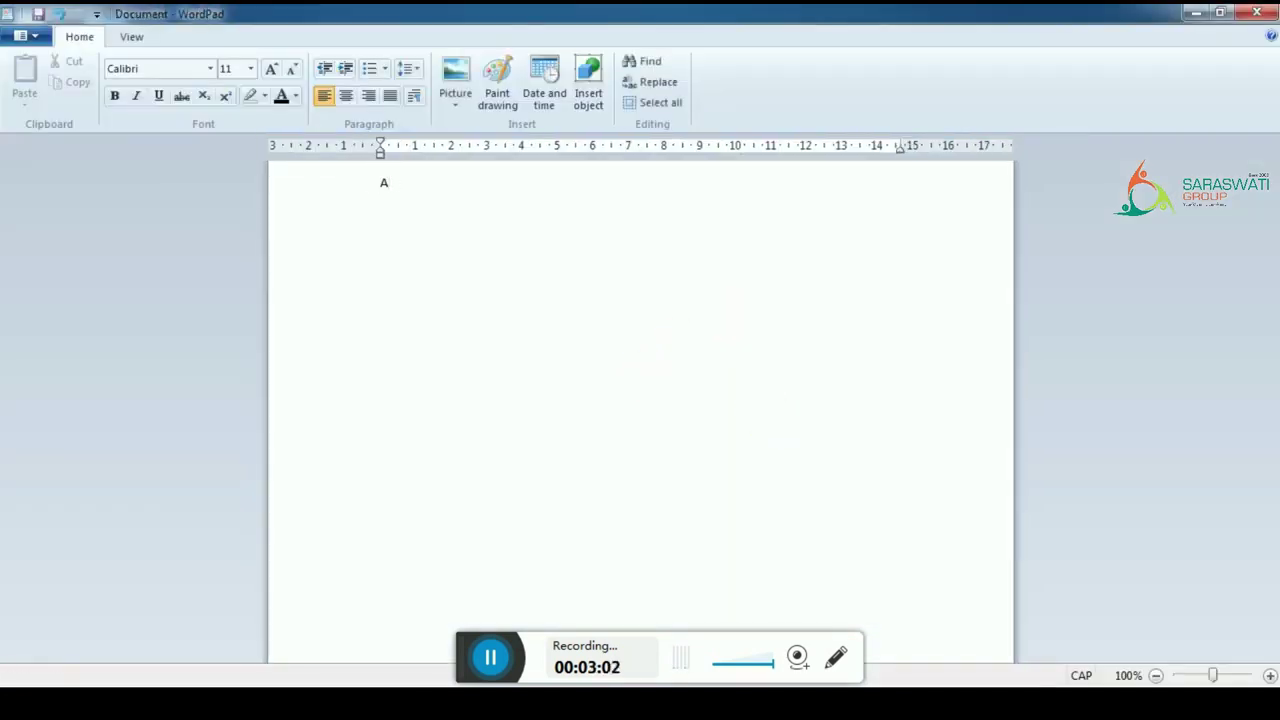
type("DBCDEFDG")
key("BackSpace")
key("BackSpace")
type("GHIJKLMNOP")
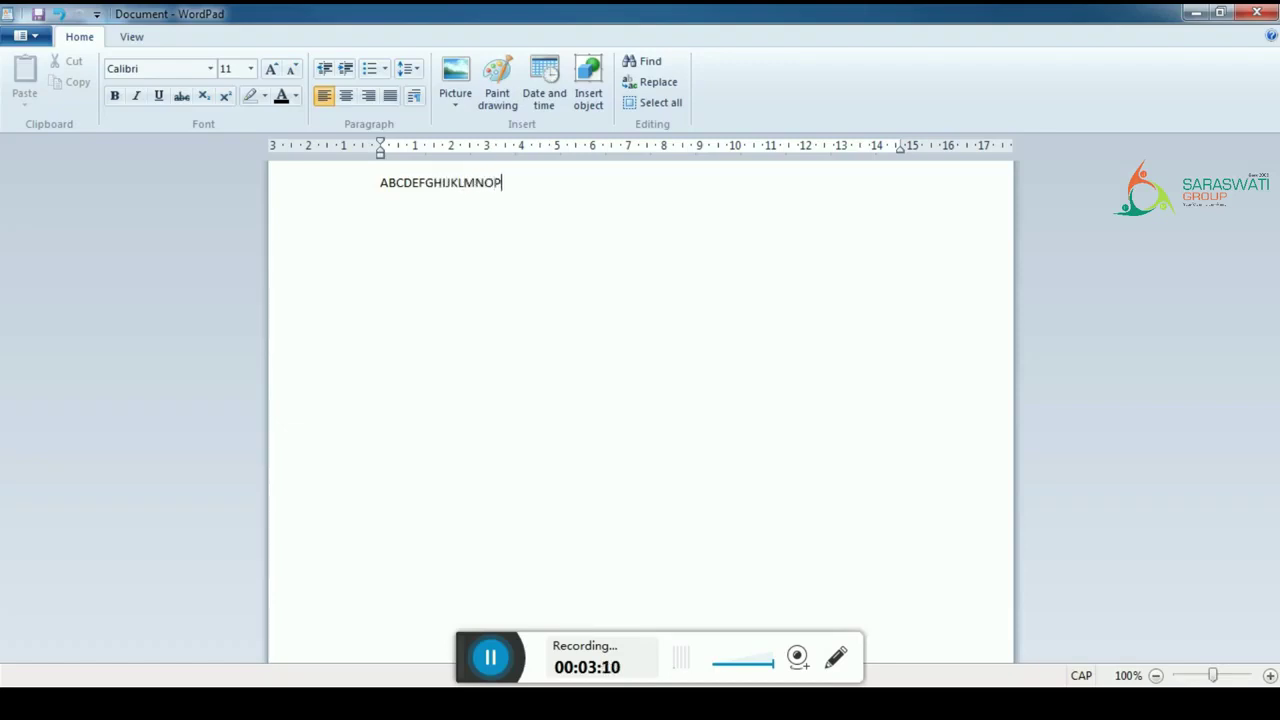
type("QRSTUVWXYZ")
- Set the font size of the whole alphabet line to 24
key("ctrl+a")
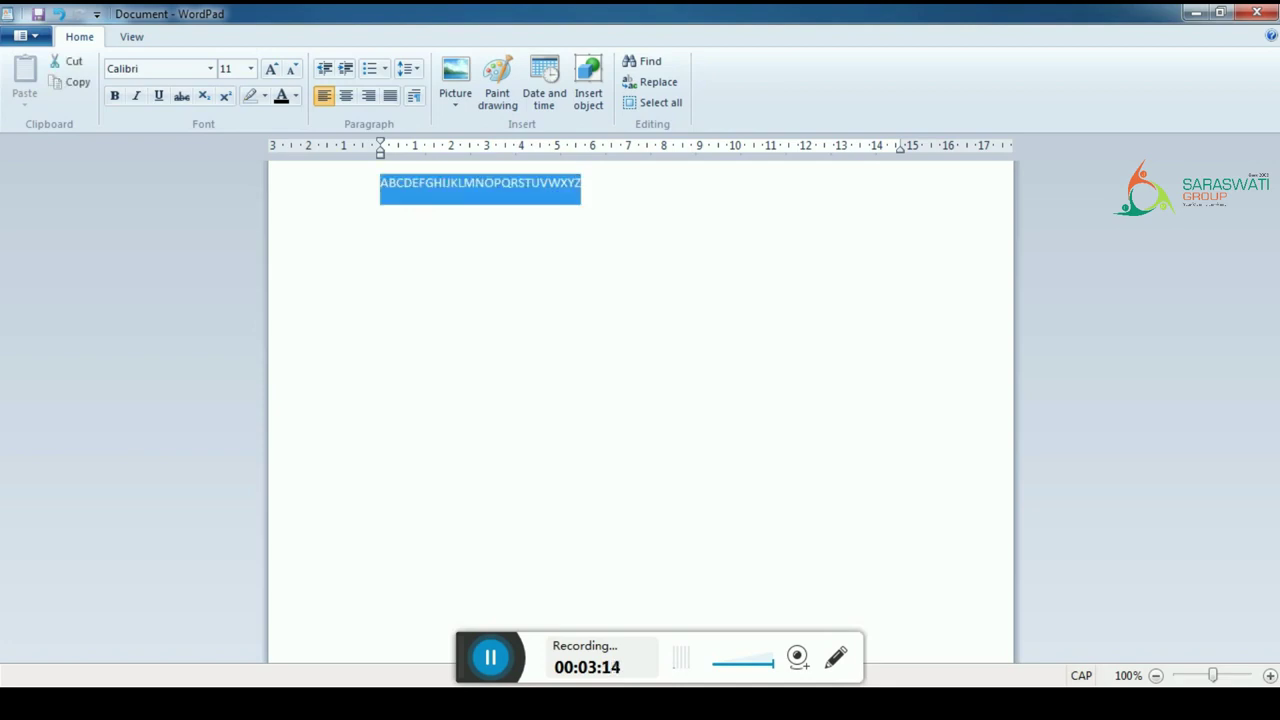
left_click(250, 69)
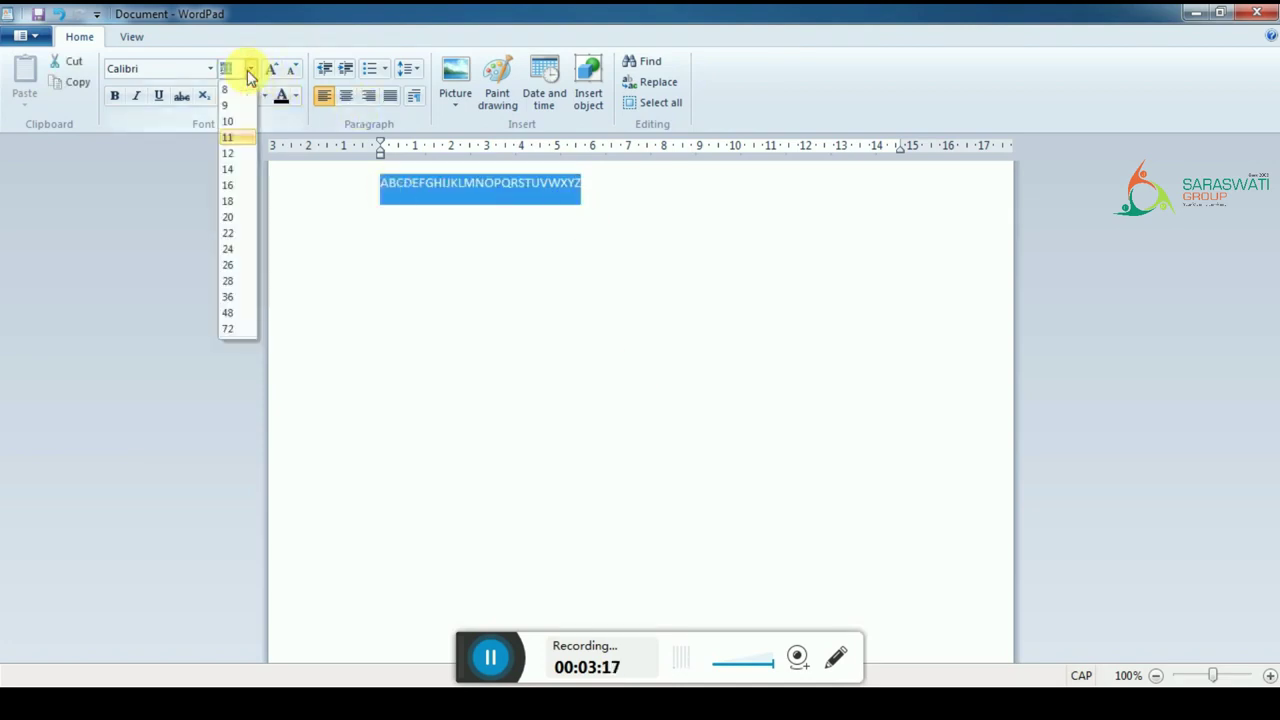
left_click(237, 249)
left_click(524, 294)
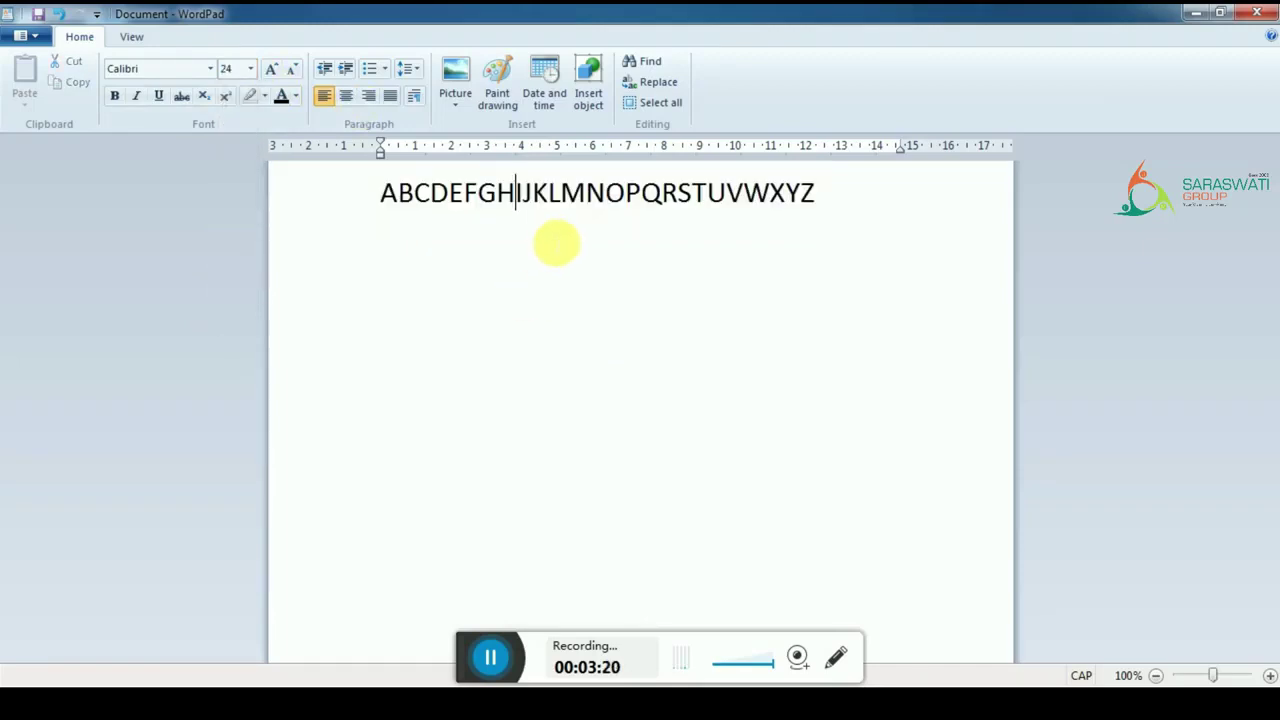
- Save the document as "DEMO FILE 2" in the desktop's STD 6 folder in Rich Text Format, and close WordPad
key("ctrl+s")
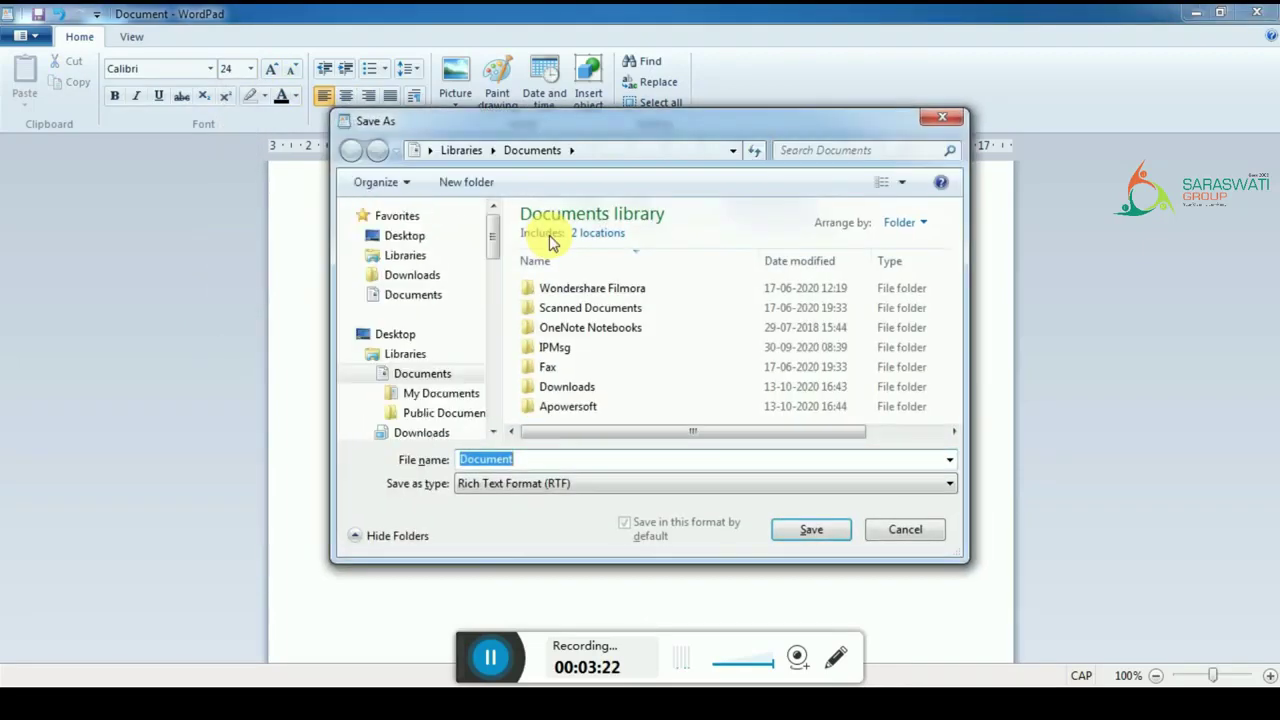
left_click(441, 243)
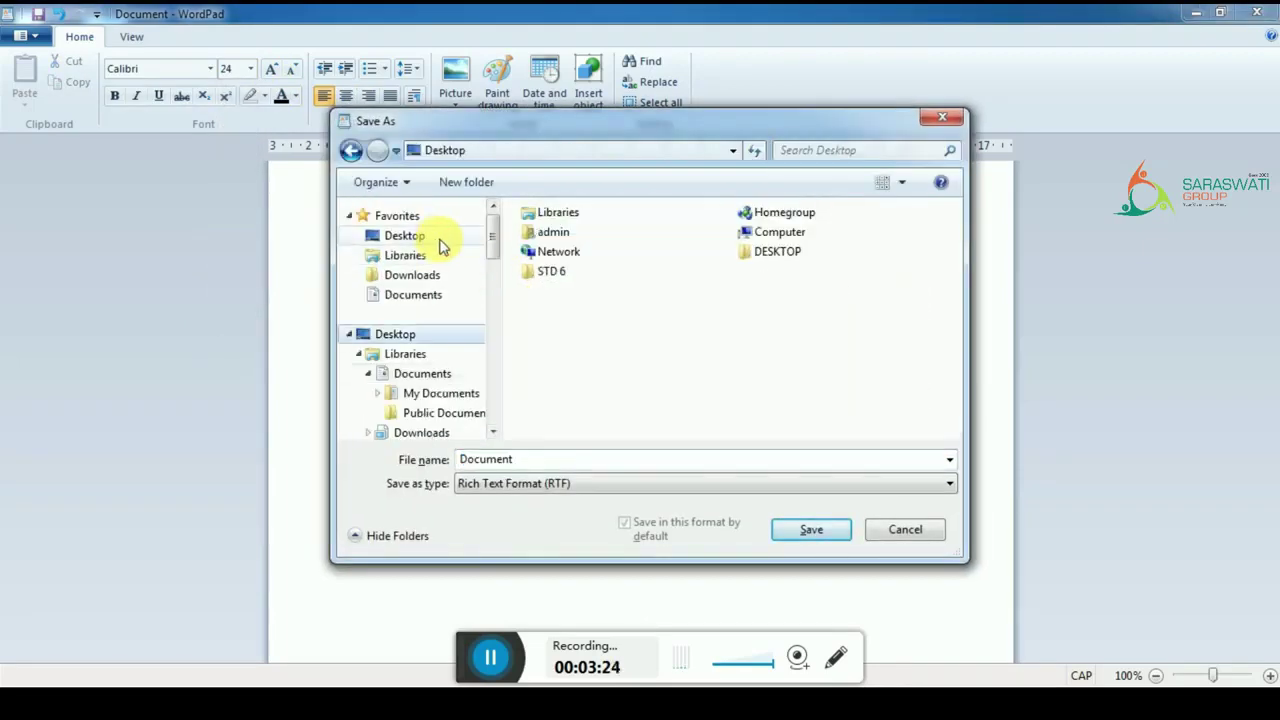
double_click(555, 273)
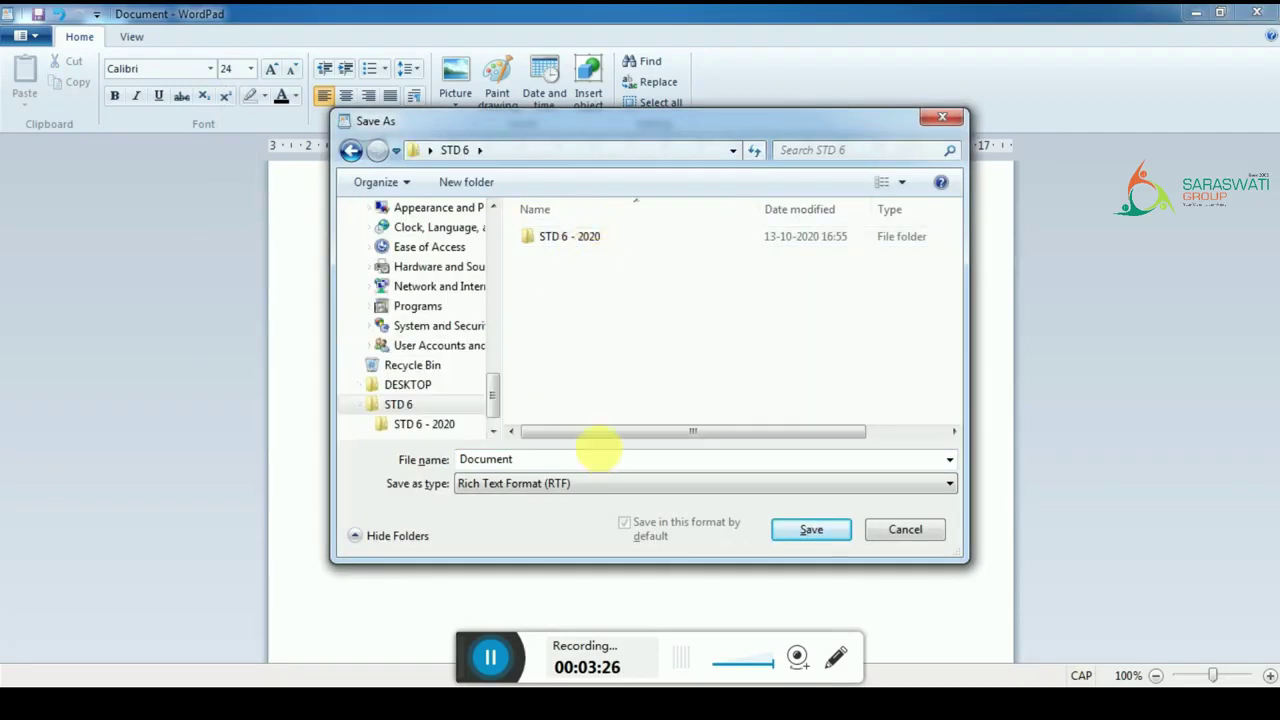
double_click(605, 460)
type("D")
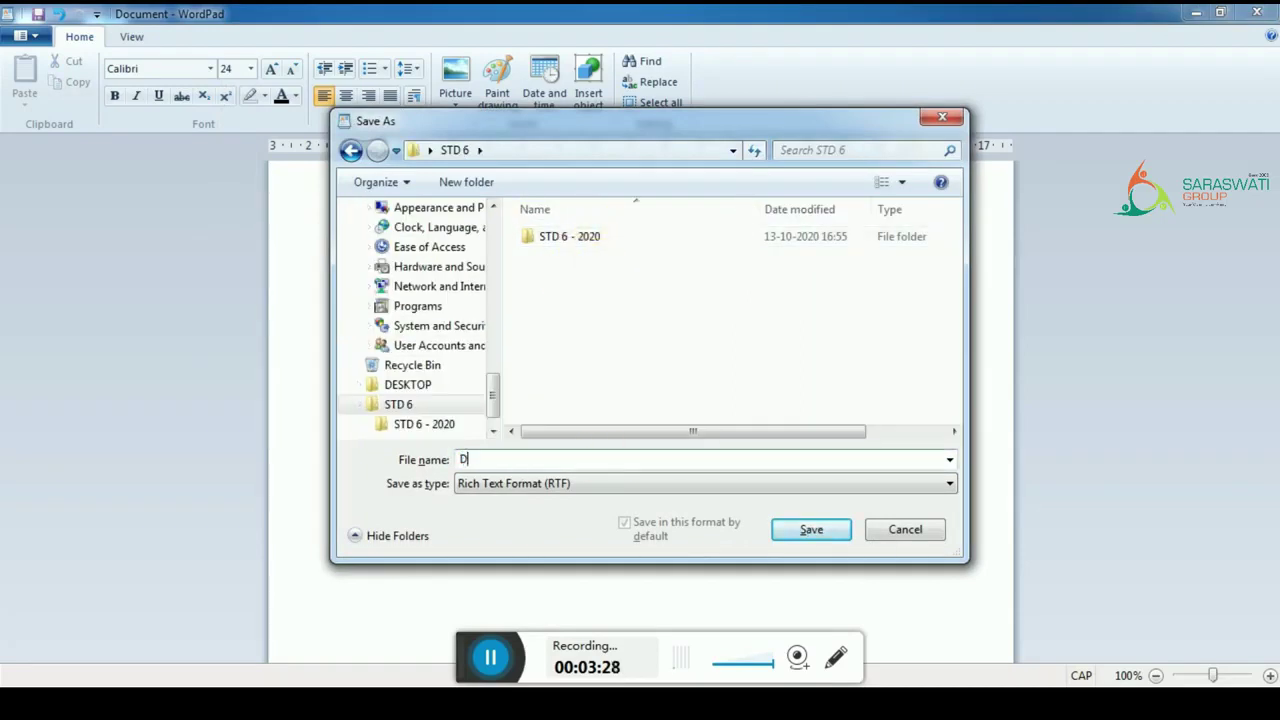
type("EMO FILE 2")
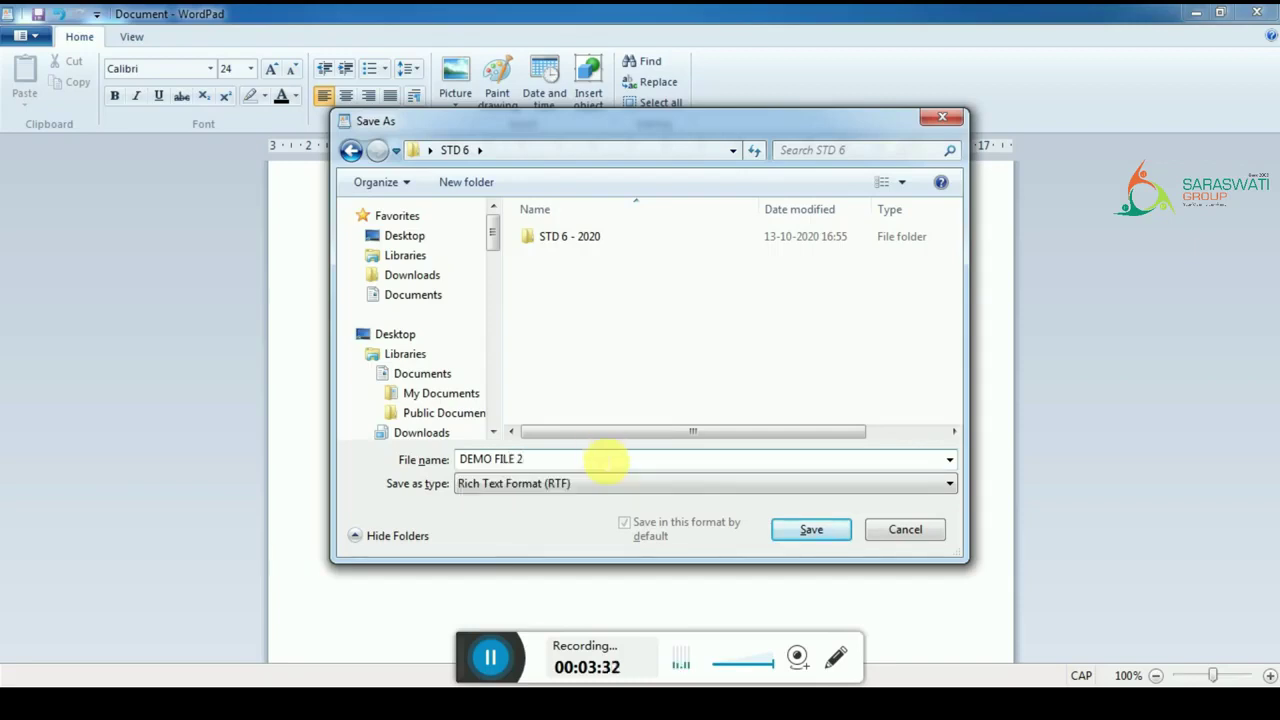
key("Return")
left_click(1257, 12)
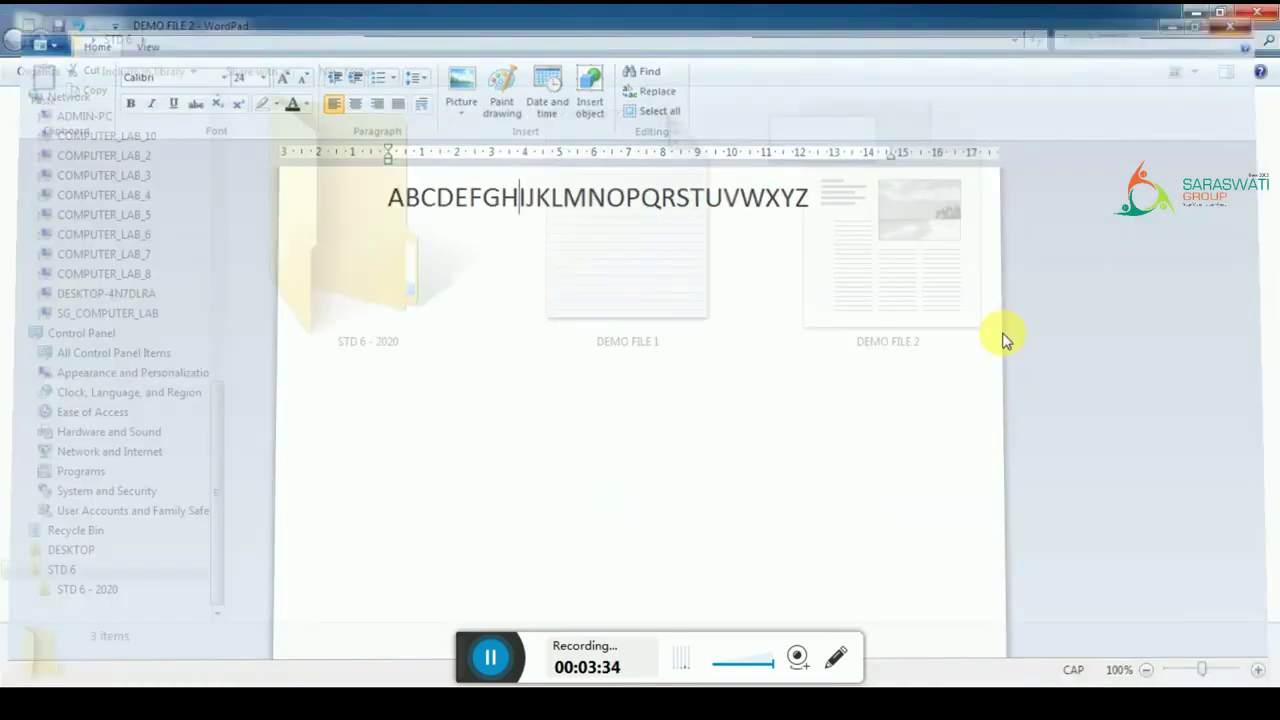
- Review the programs offered for opening DEMO FILE 2, and open the file with its default program
left_click(957, 250)
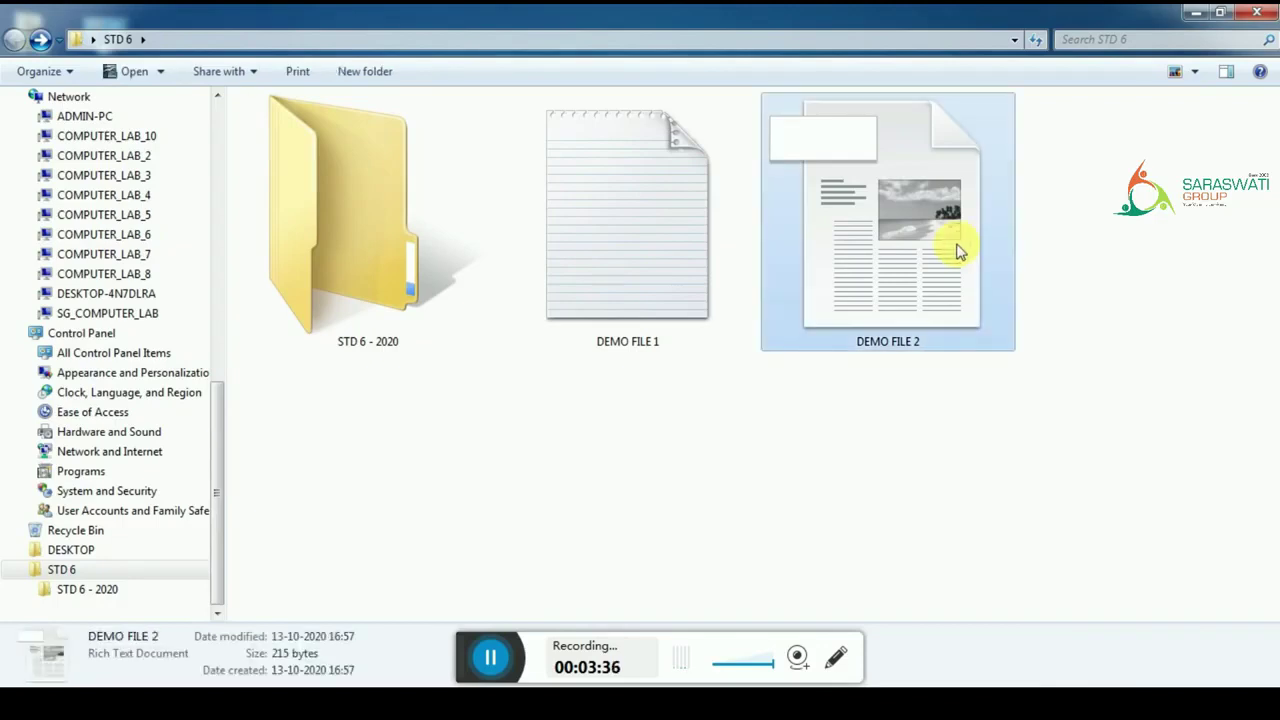
right_click(957, 250)
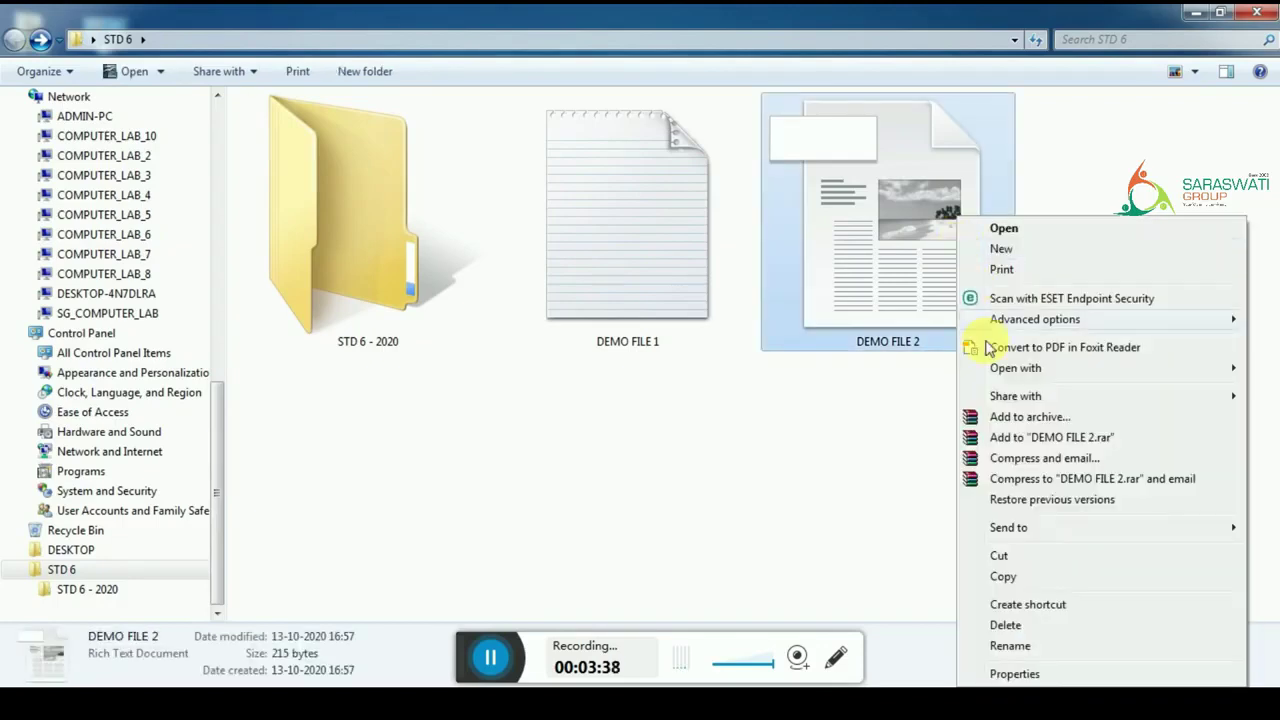
mouse_move(995, 370)
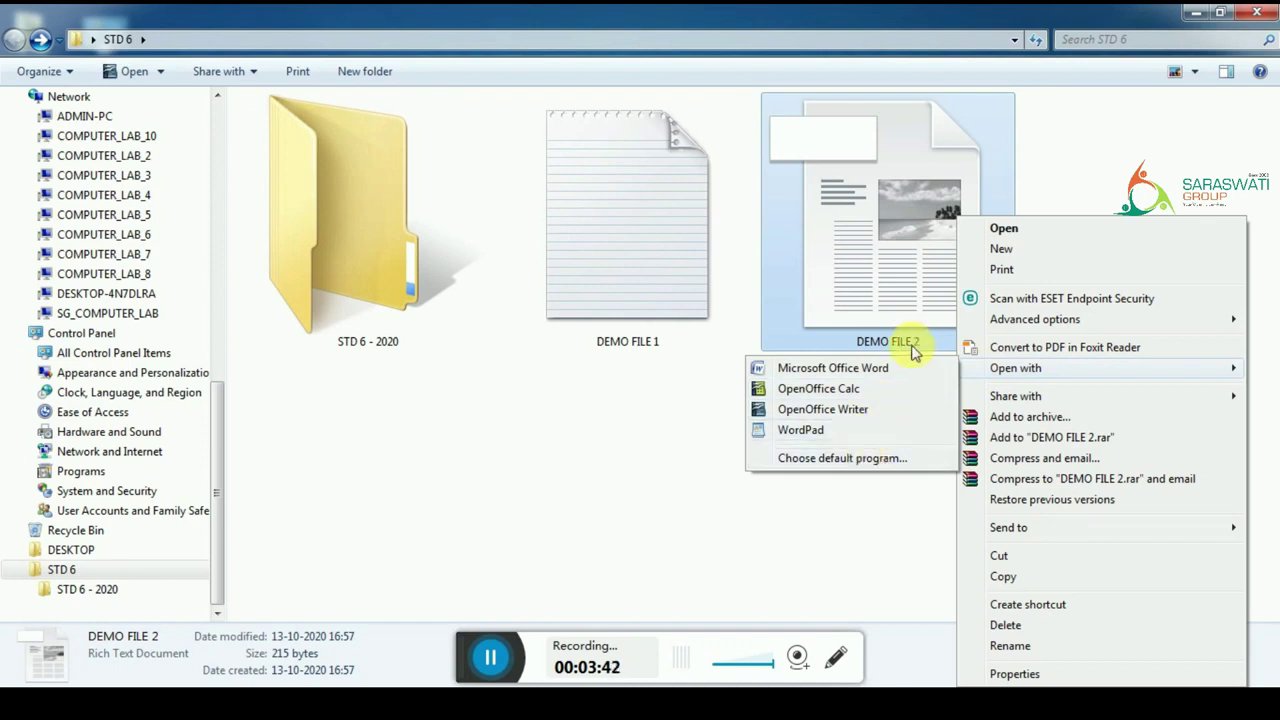
double_click(897, 314)
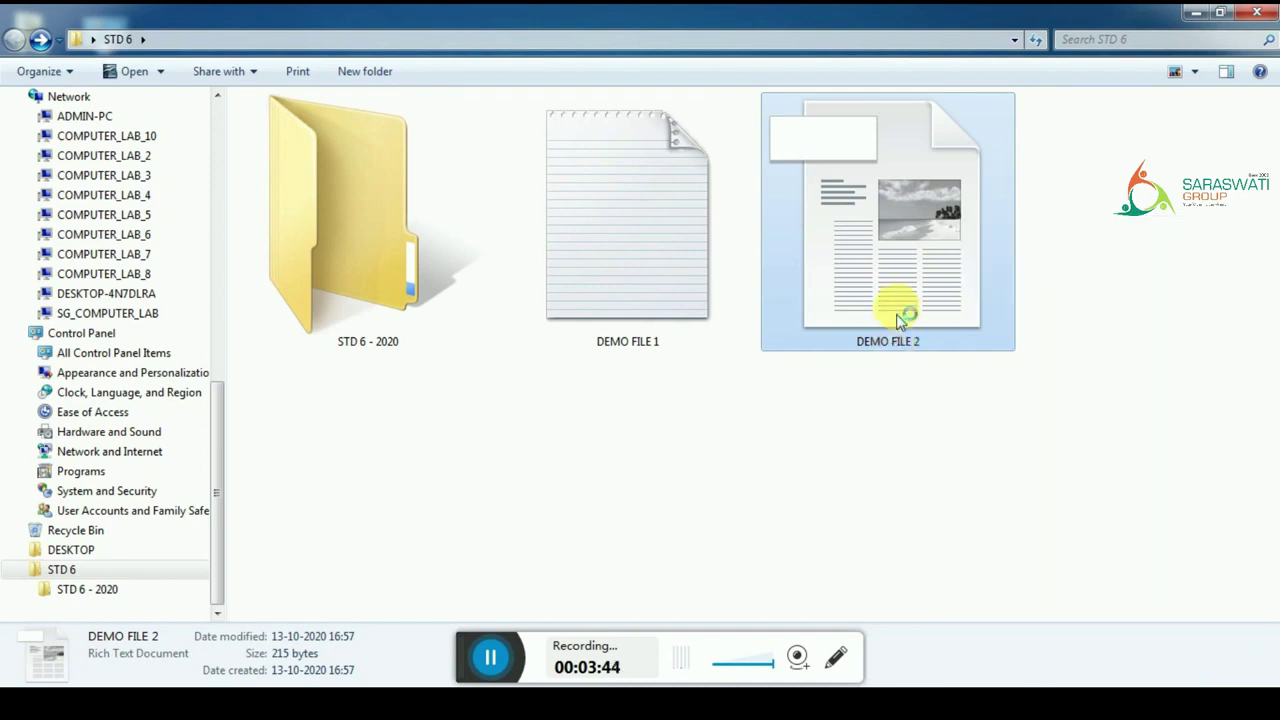
left_click_drag(500, 659, 500, 600)
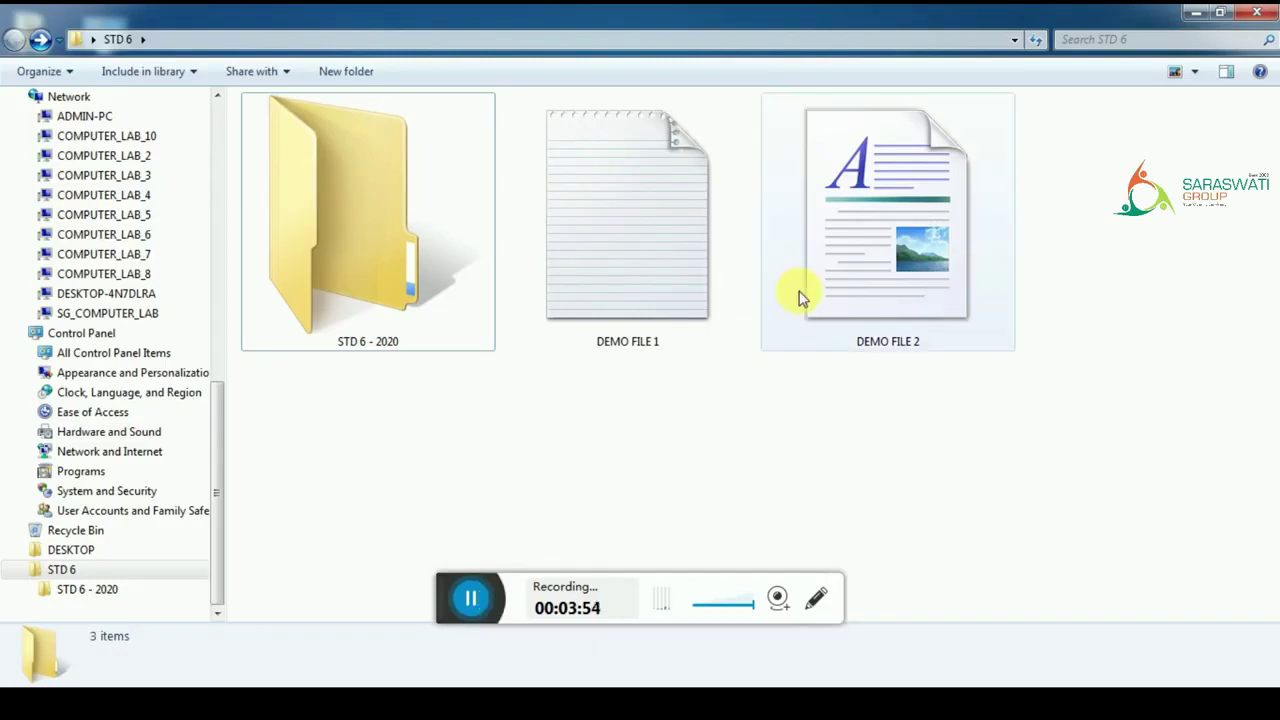
left_click(895, 218)
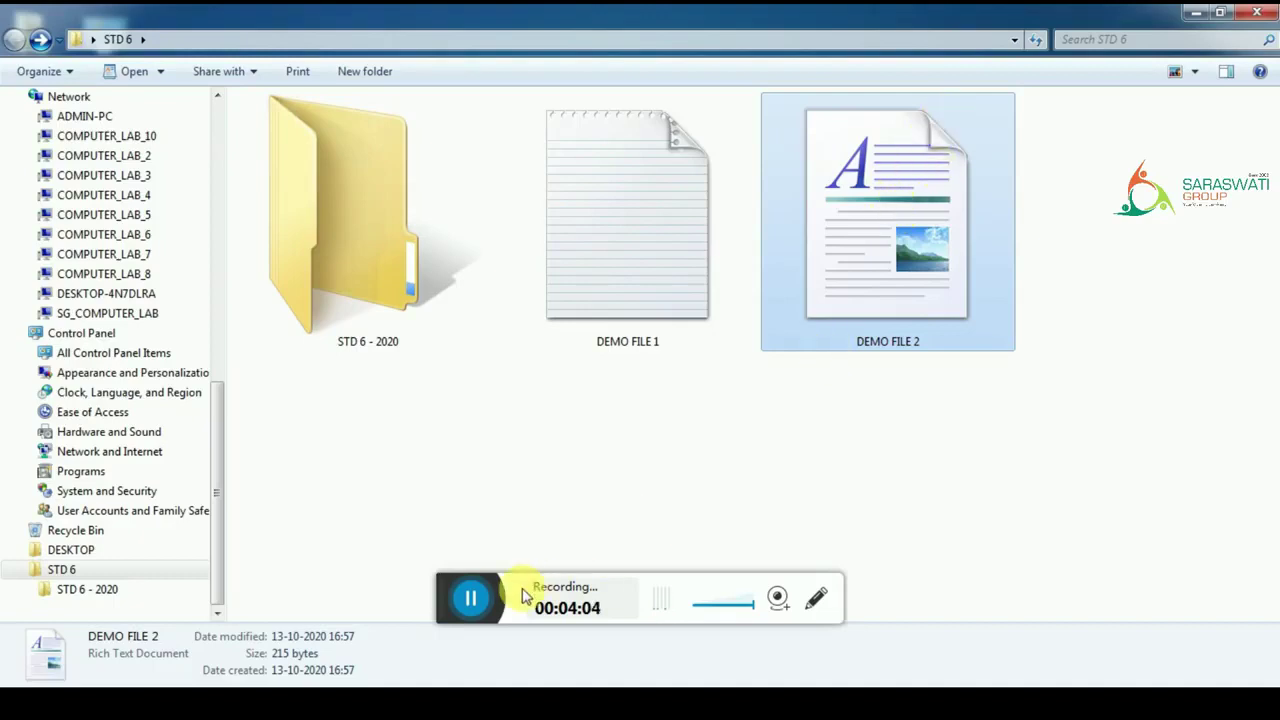
left_click_drag(453, 612, 464, 714)
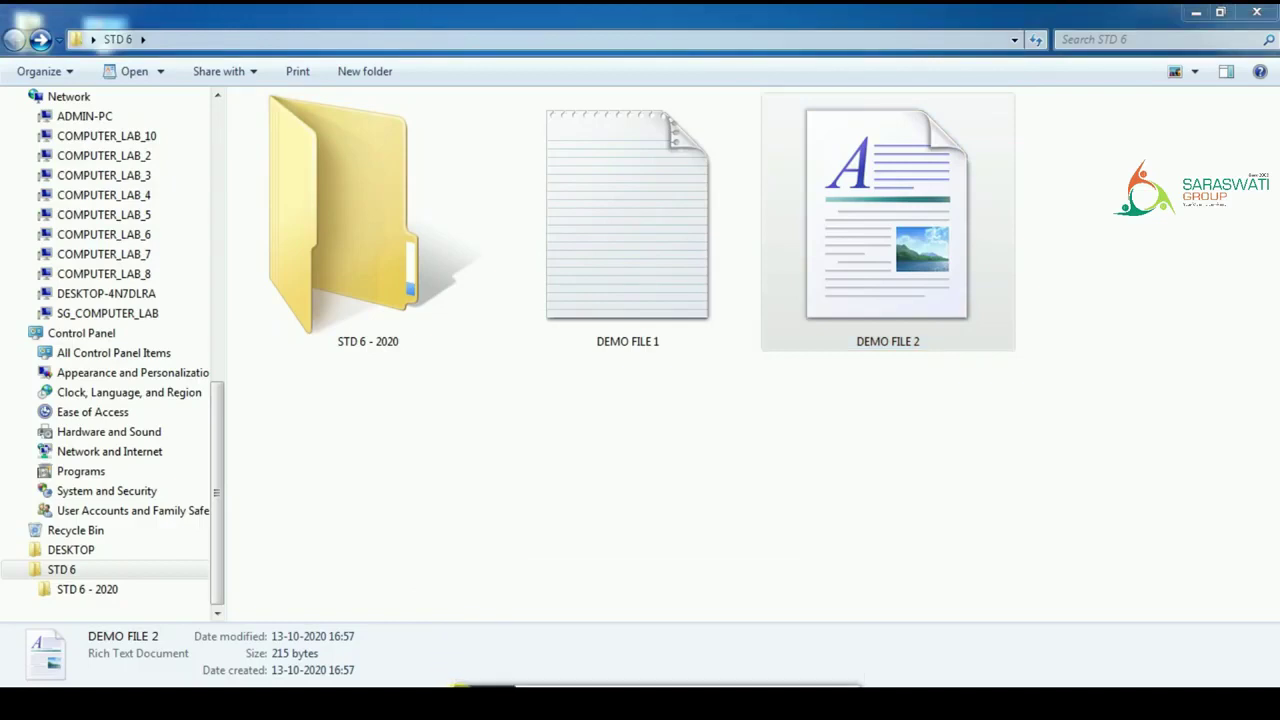
left_click(741, 441)
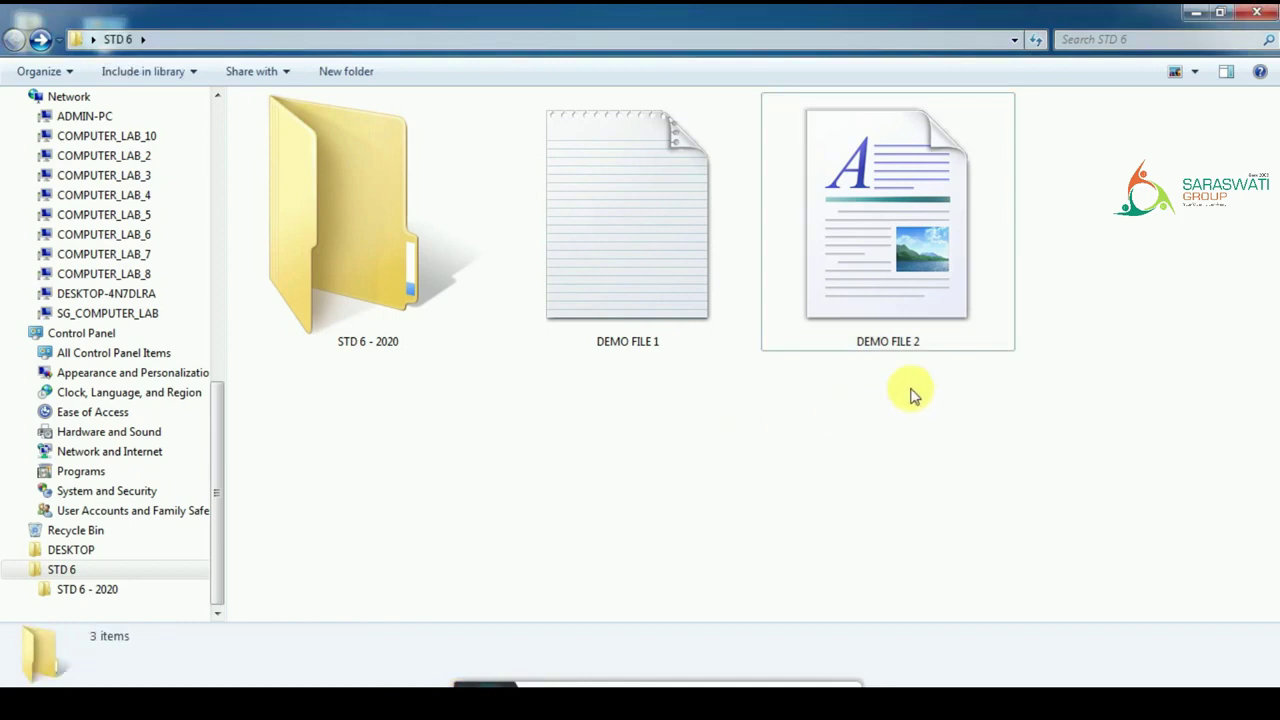
- Search the installed programs for "WORD" and launch Microsoft Office Word 2007
key("super")
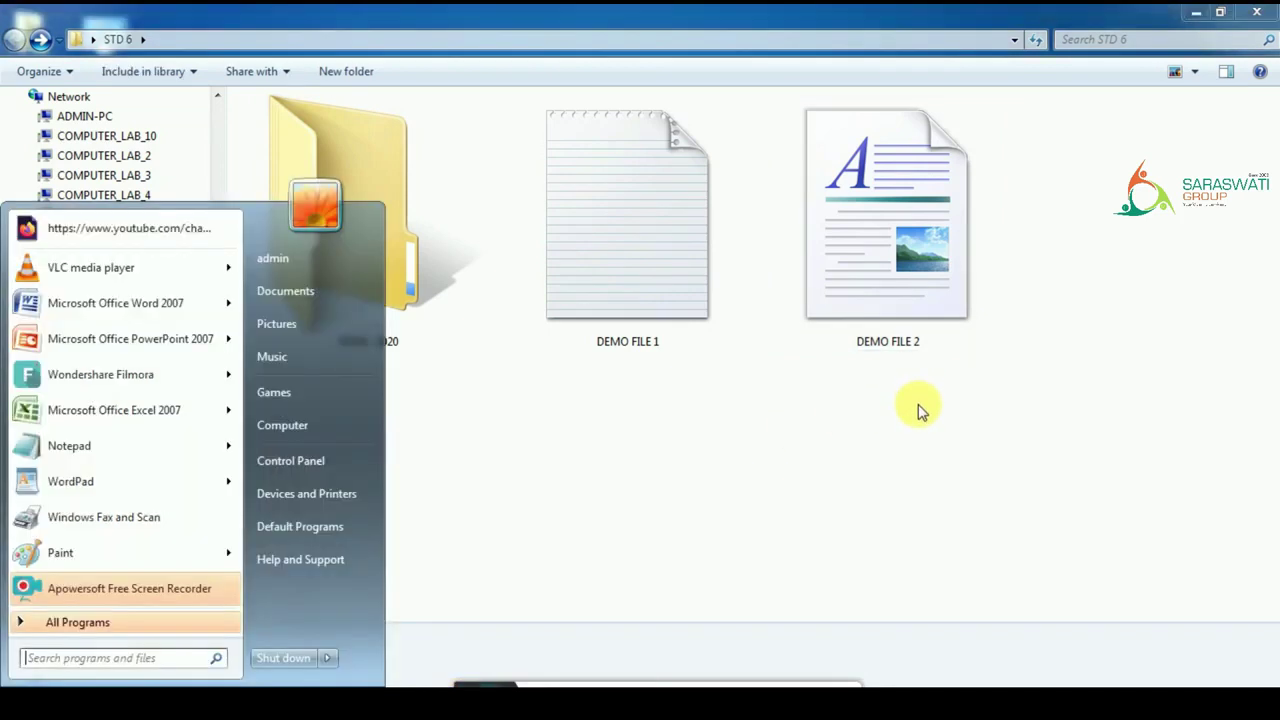
type("WORD")
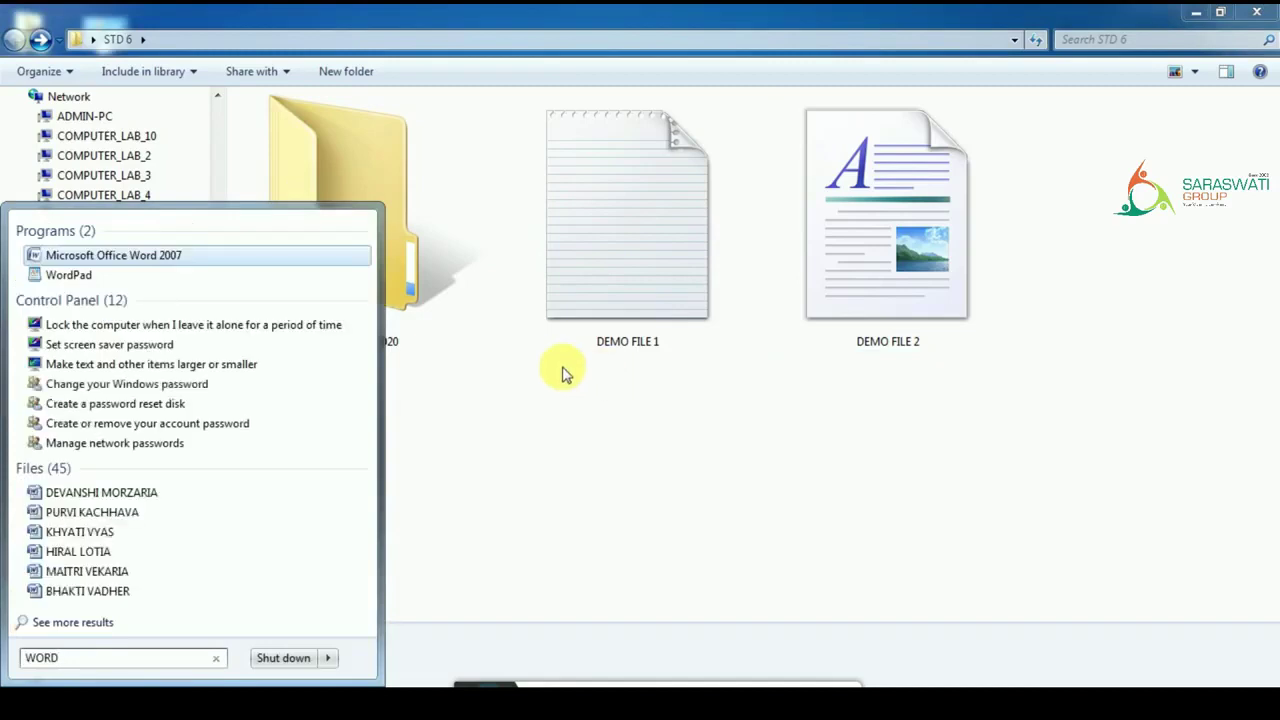
left_click(199, 257)
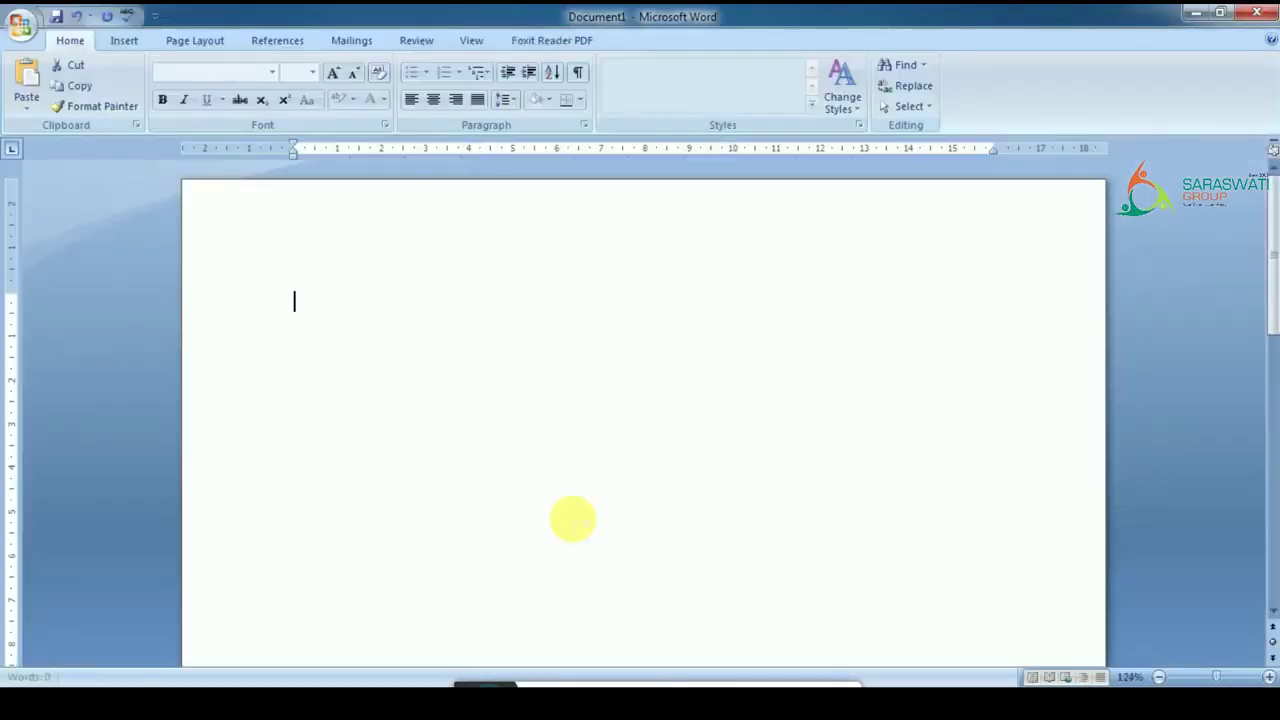
- Write the alphabet in capitals, "ABCDEFGHIJKLMNOPQRSTUVWXYZ", in the blank Word document
type("AB")
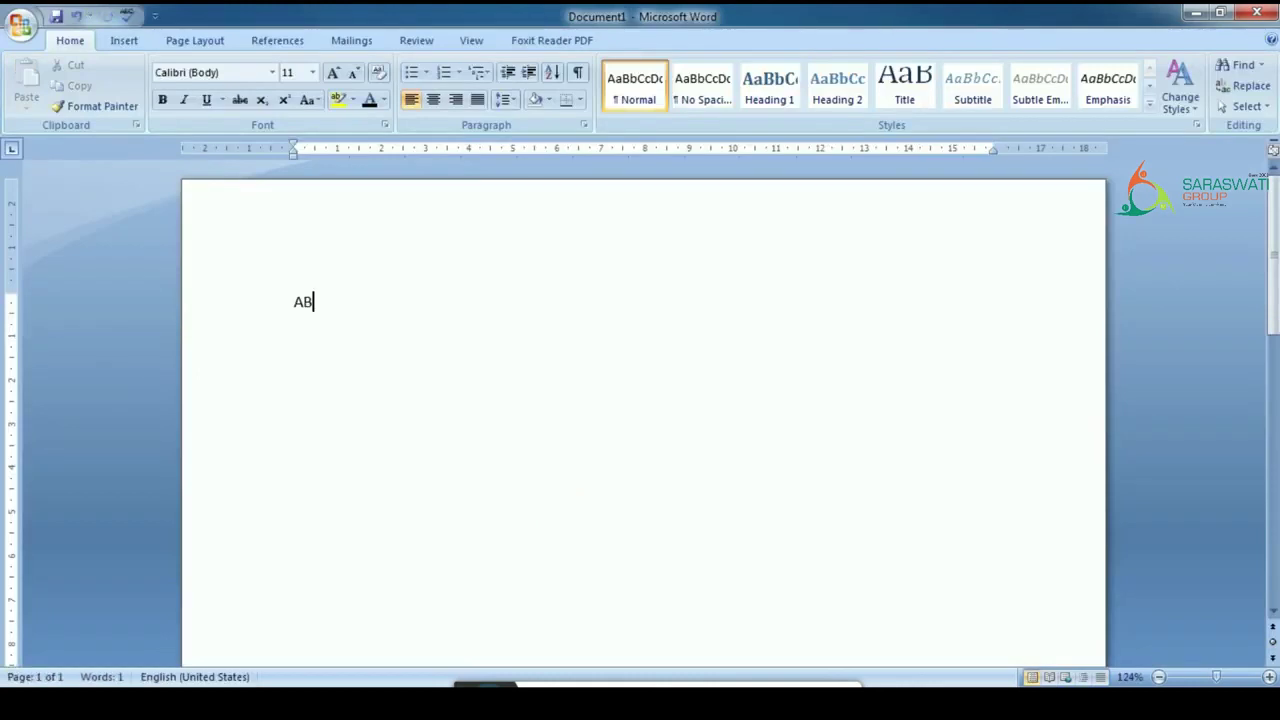
type("CDEFGH")
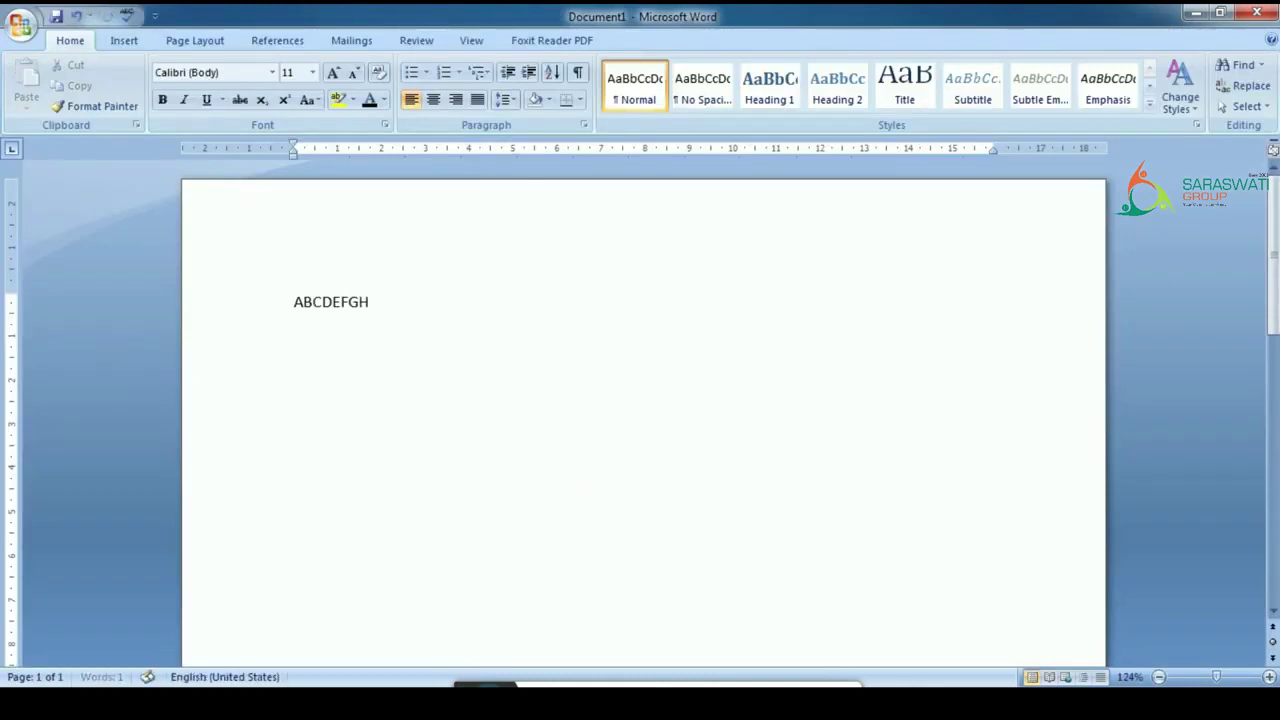
type("IJKLMNOPQRSTUV")
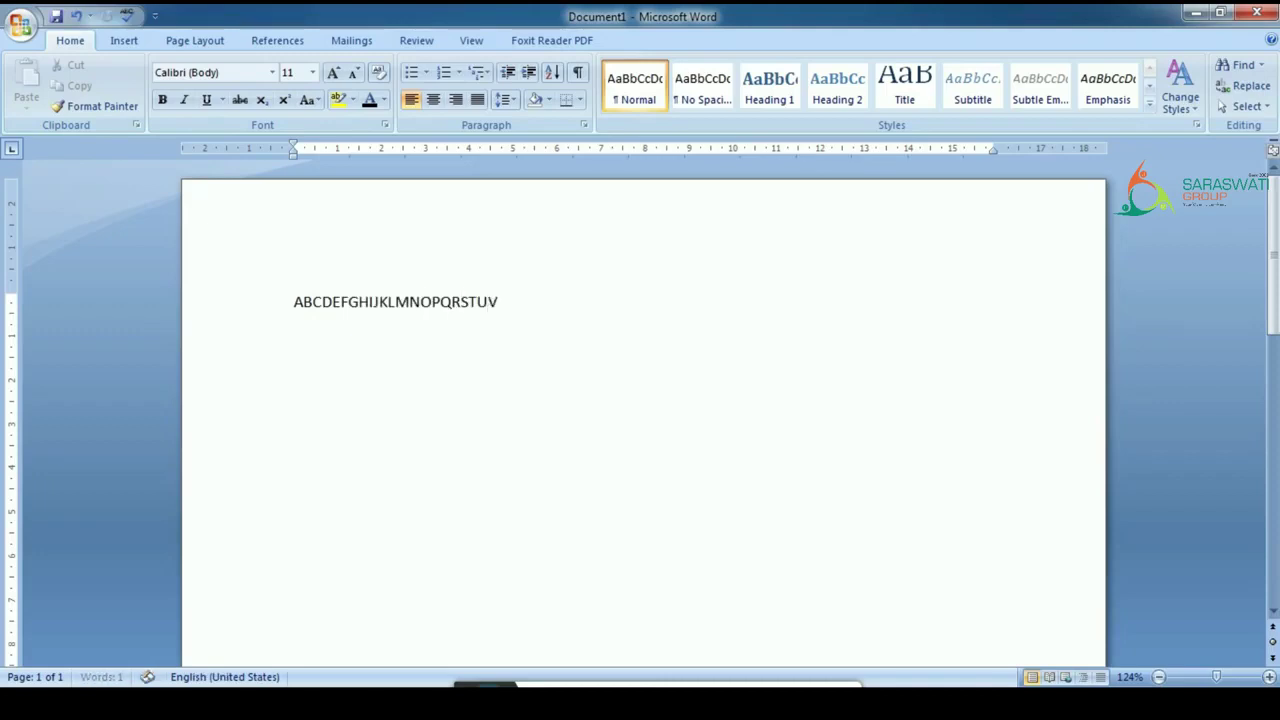
type("WXYZ")
- Increase the font size of the whole alphabet line to 20
key("ctrl+a")
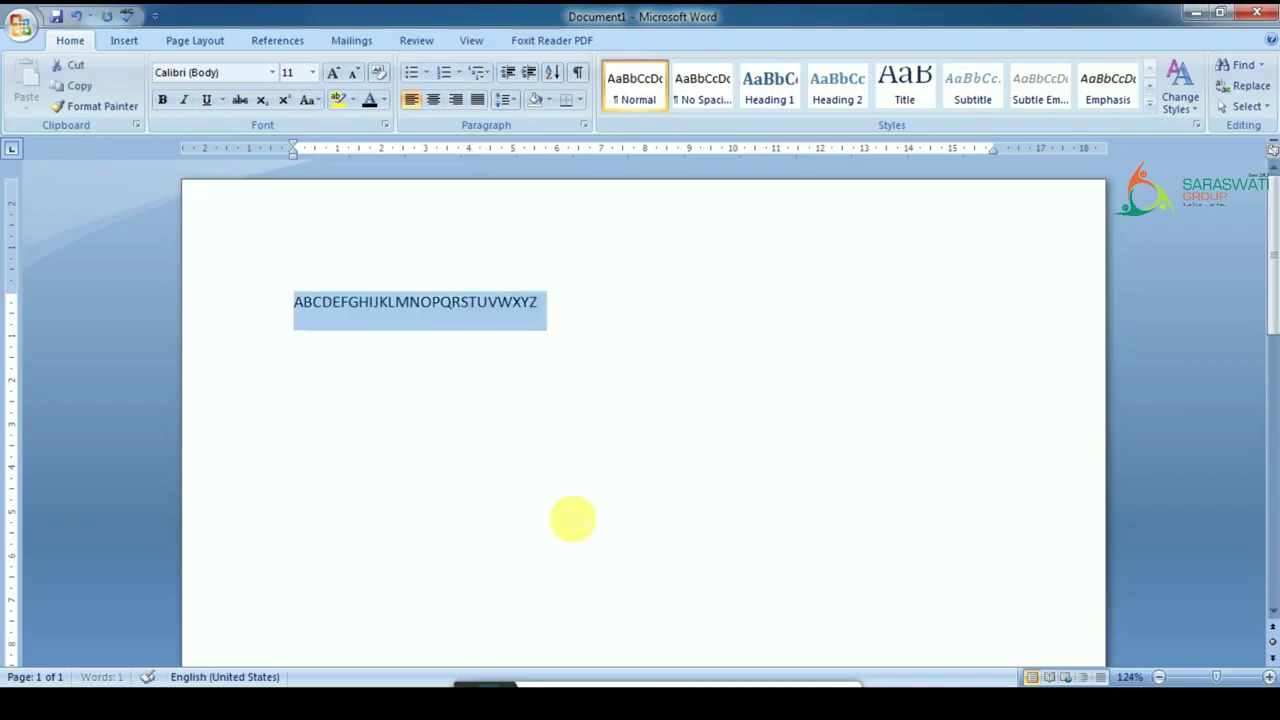
key("ctrl+bracketright")
key("ctrl+bracketright")
key("ctrl+bracketright")
key("ctrl+bracketright")
key("ctrl+bracketright")
key("ctrl+bracketright")
key("ctrl+bracketright")
key("ctrl+bracketright")
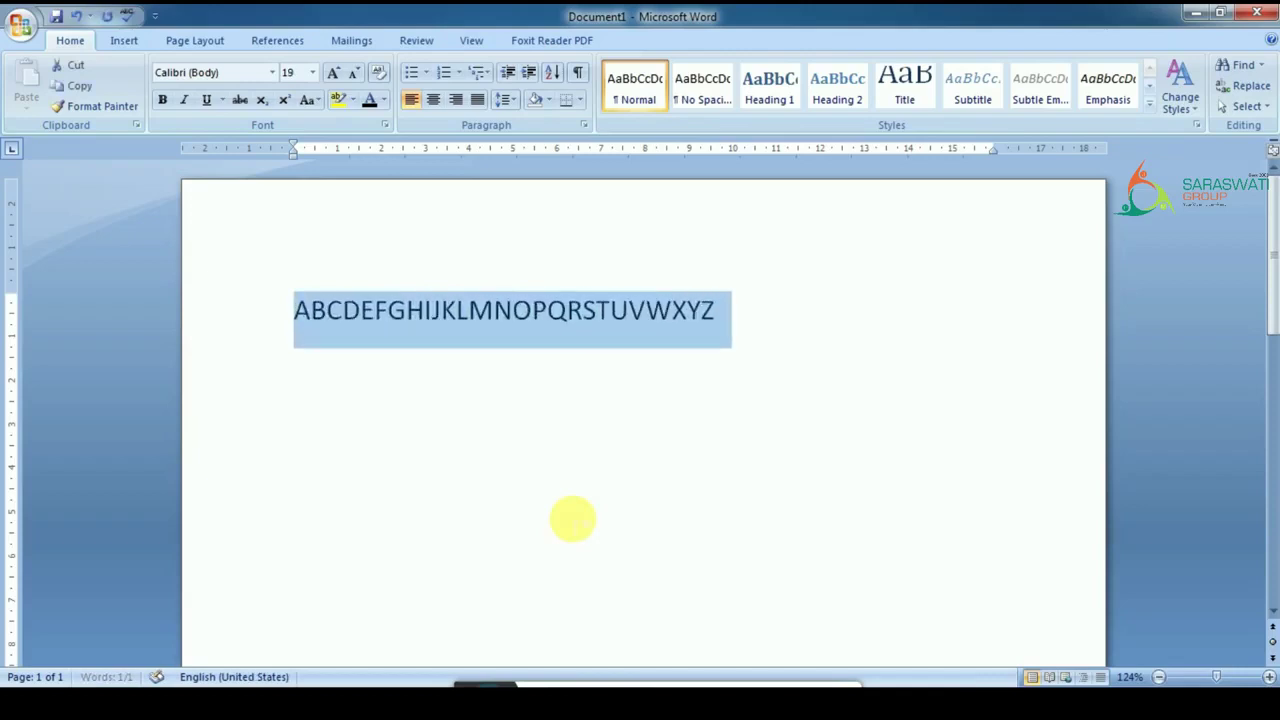
key("ctrl+bracketright")
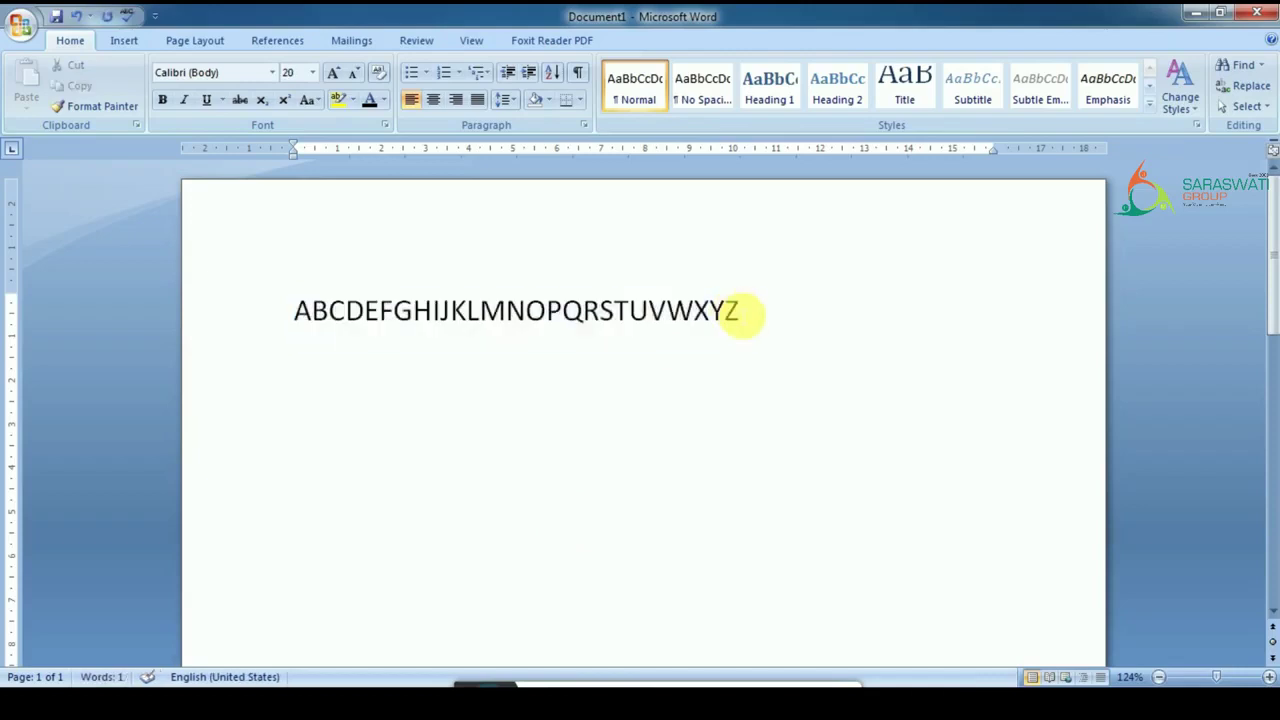
- Save the document as "DEMO FILE 3" in the desktop's STD 6 folder as a Word Document, and close Word
key("ctrl+s")
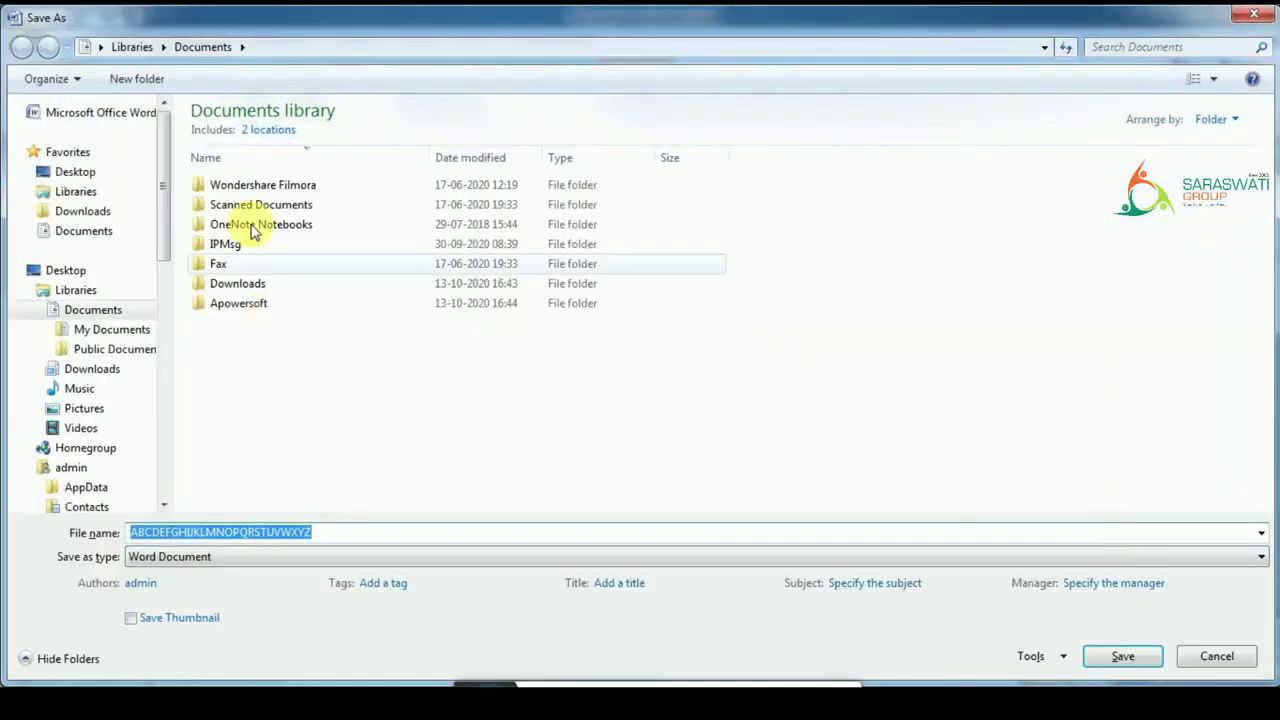
left_click(70, 172)
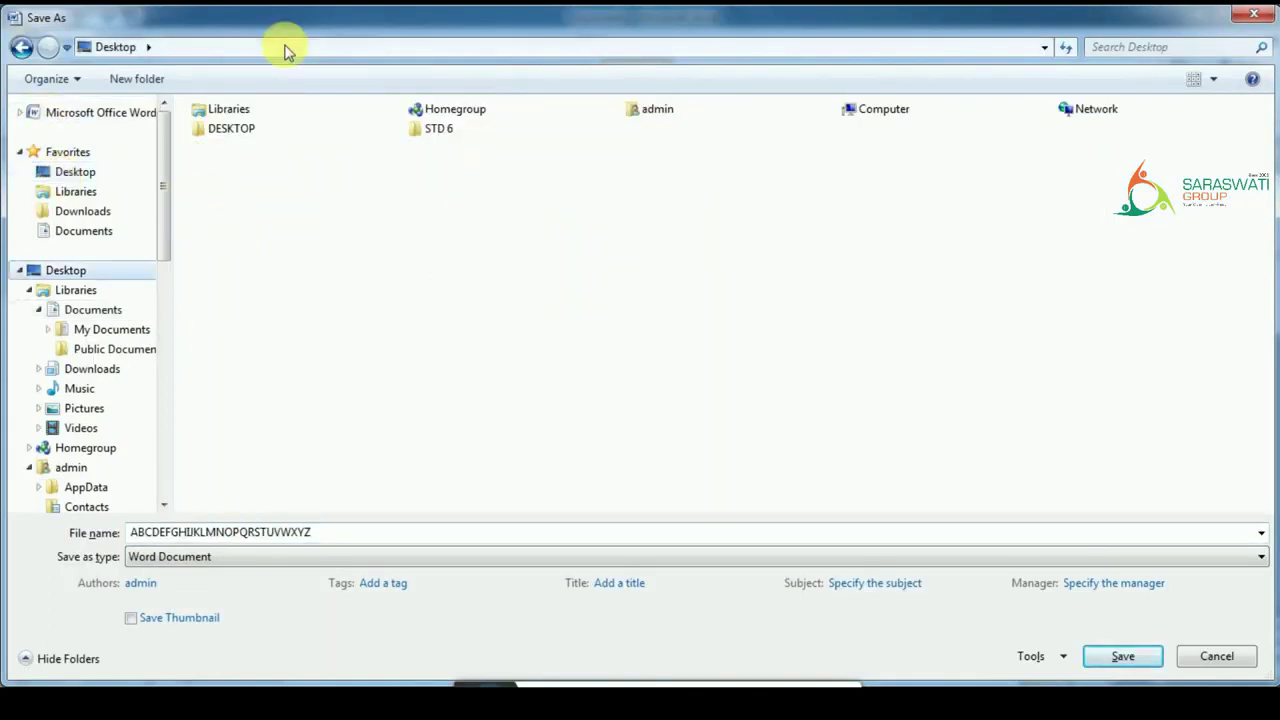
double_click(424, 128)
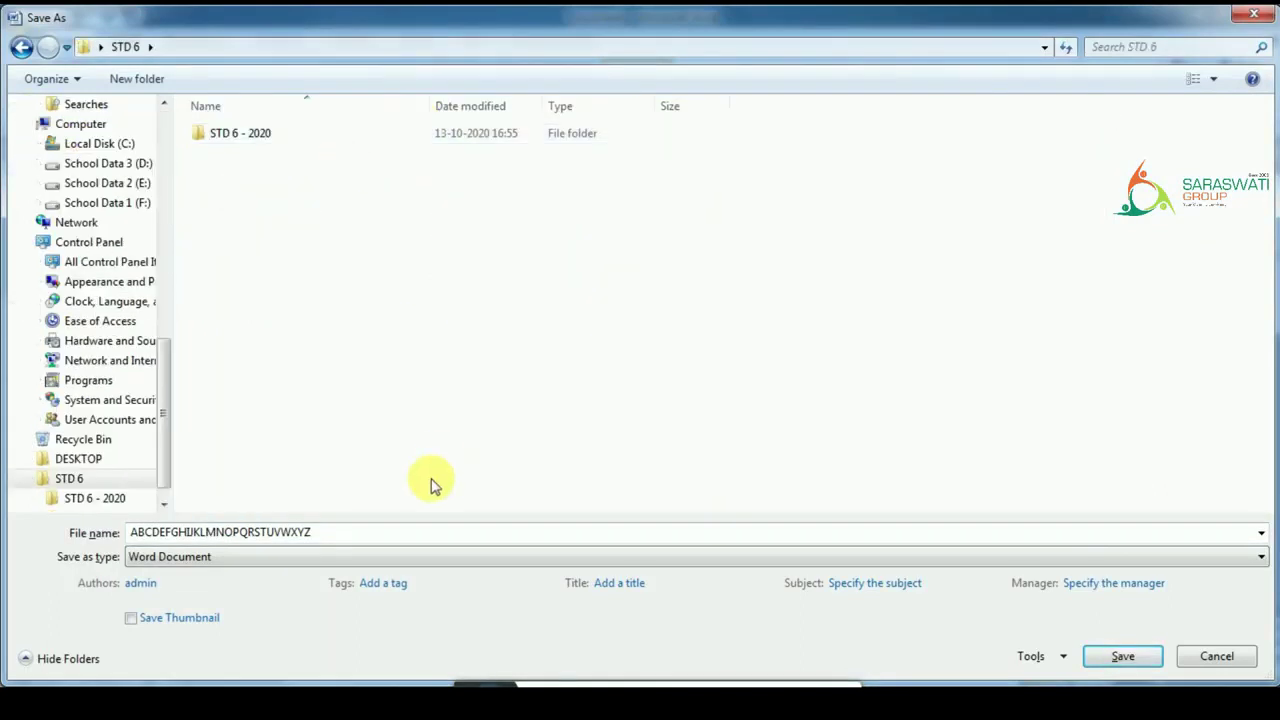
double_click(440, 532)
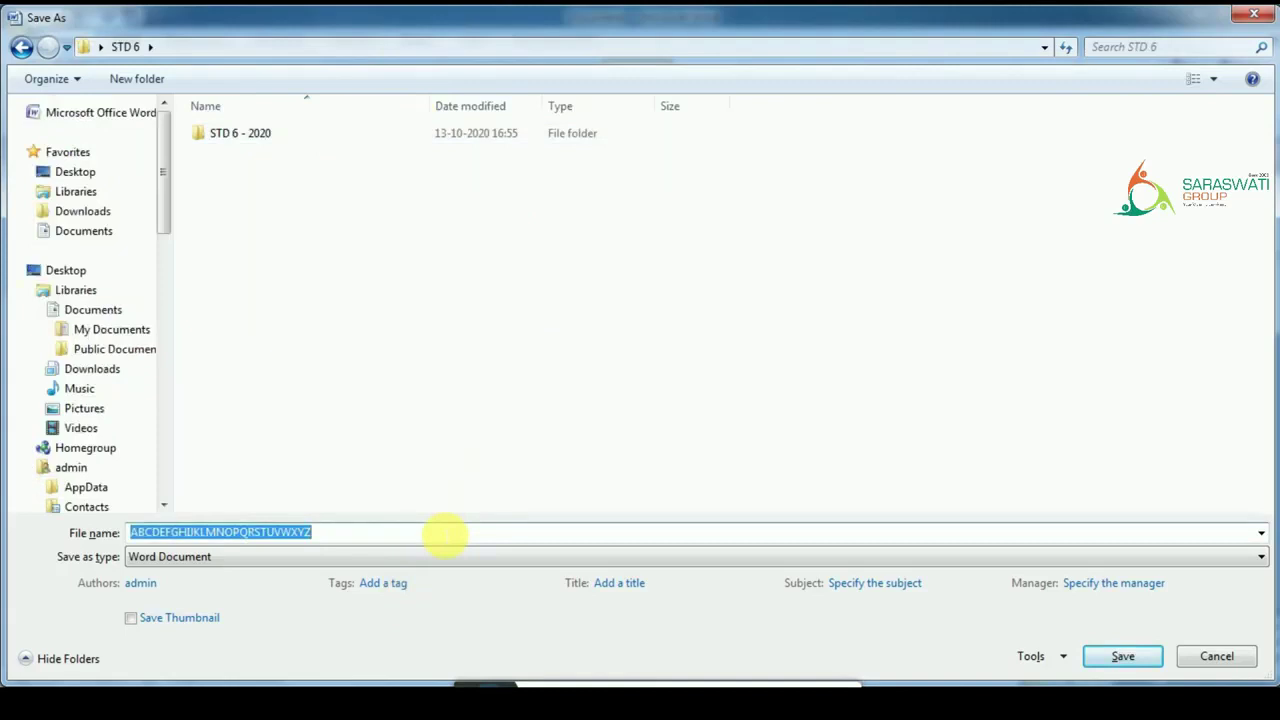
type("DEMO FILE ")
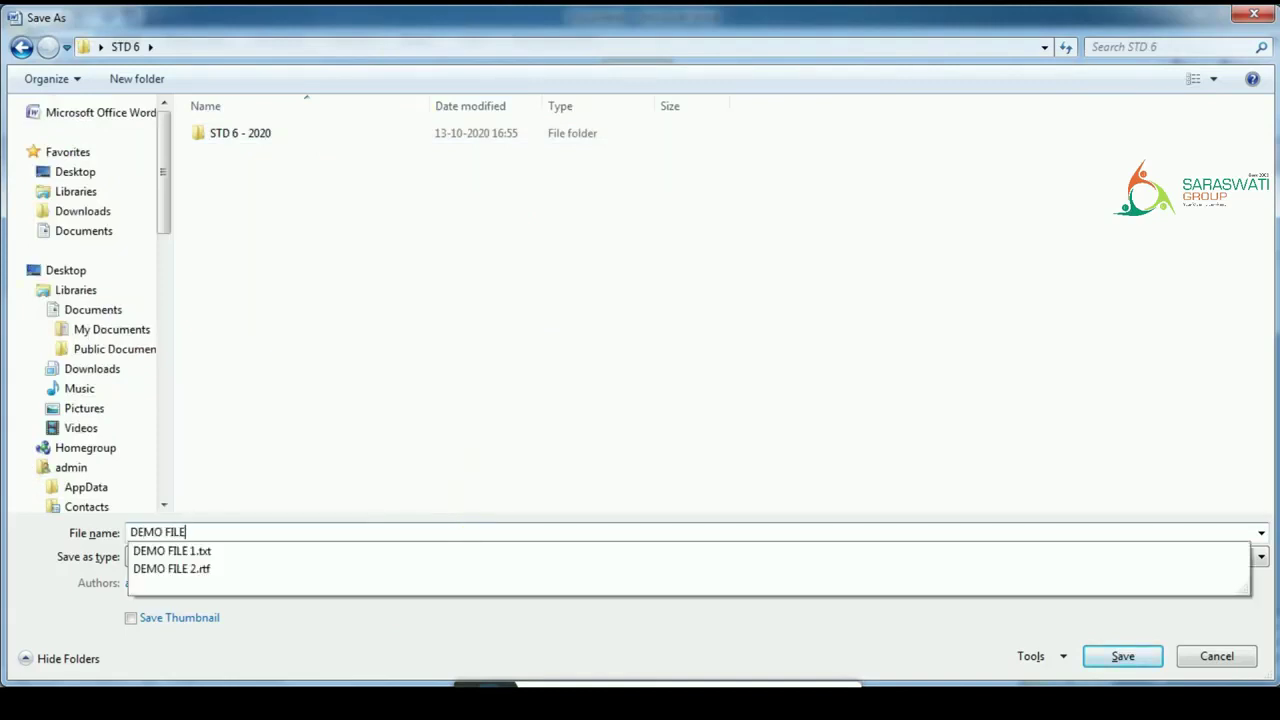
type("3")
key("Return")
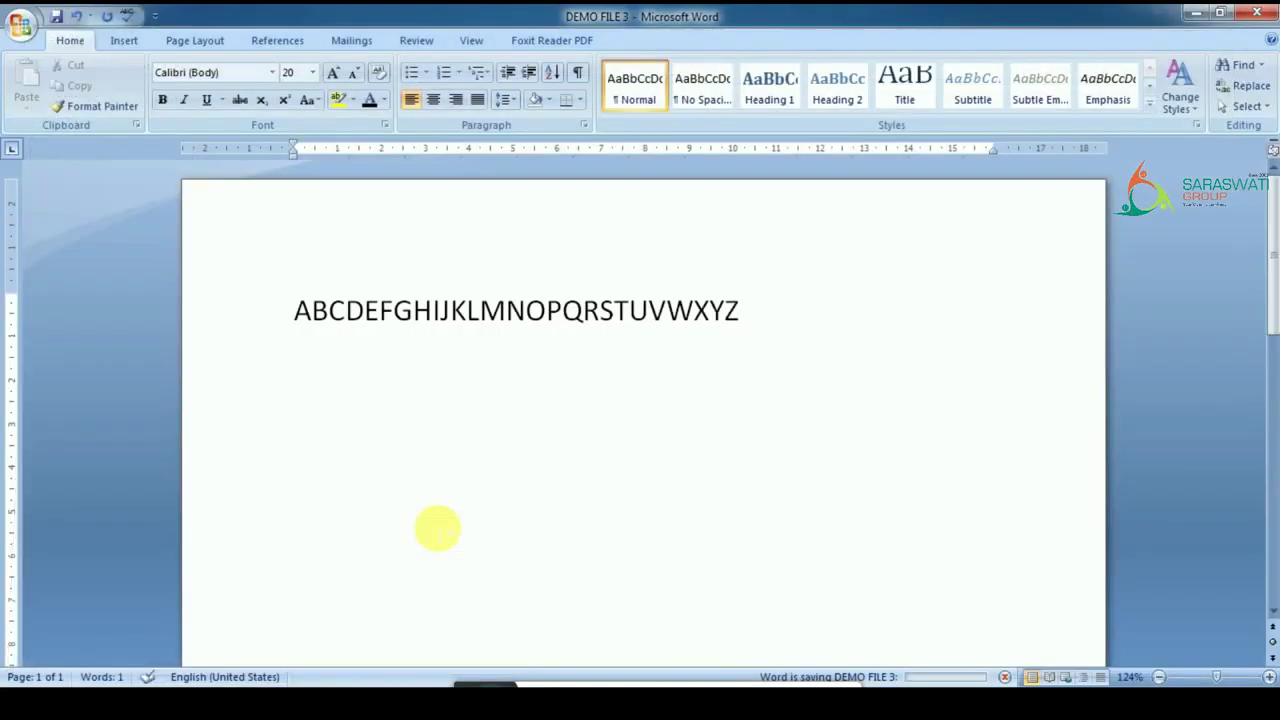
left_click(1255, 13)
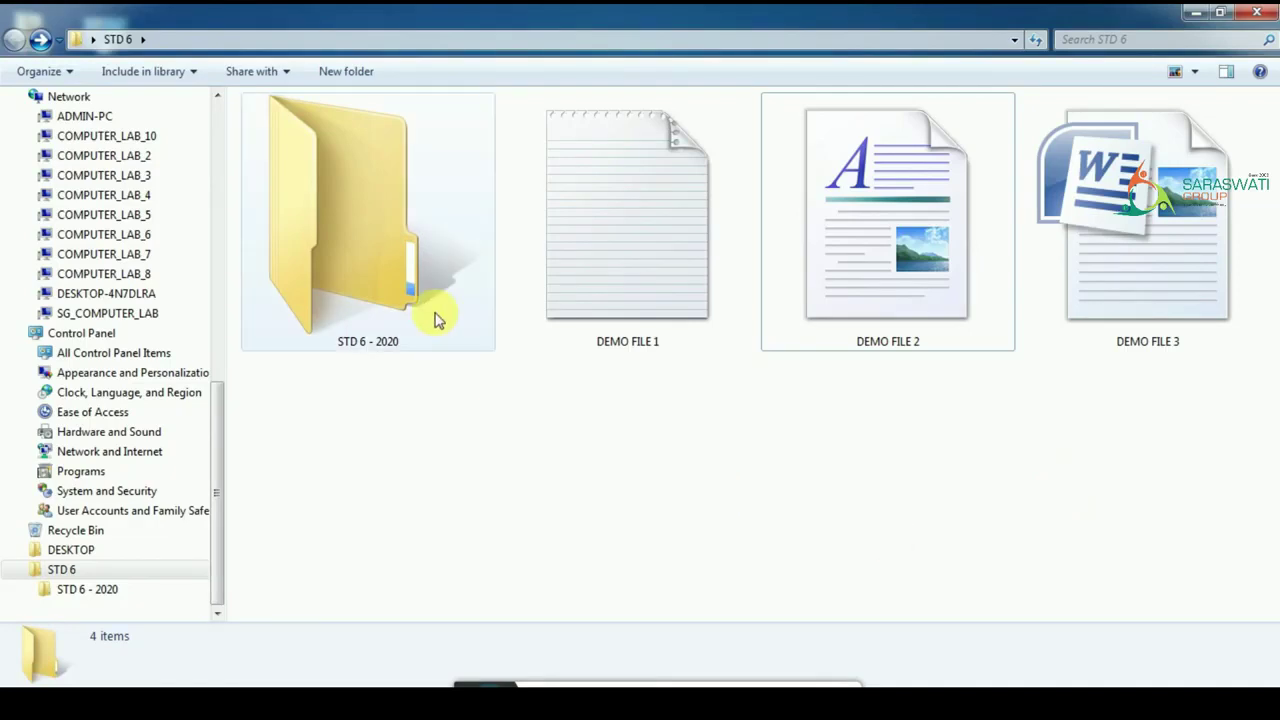
- Browse the libraries and open the Sample Pictures folder in the Pictures library
left_click(222, 170)
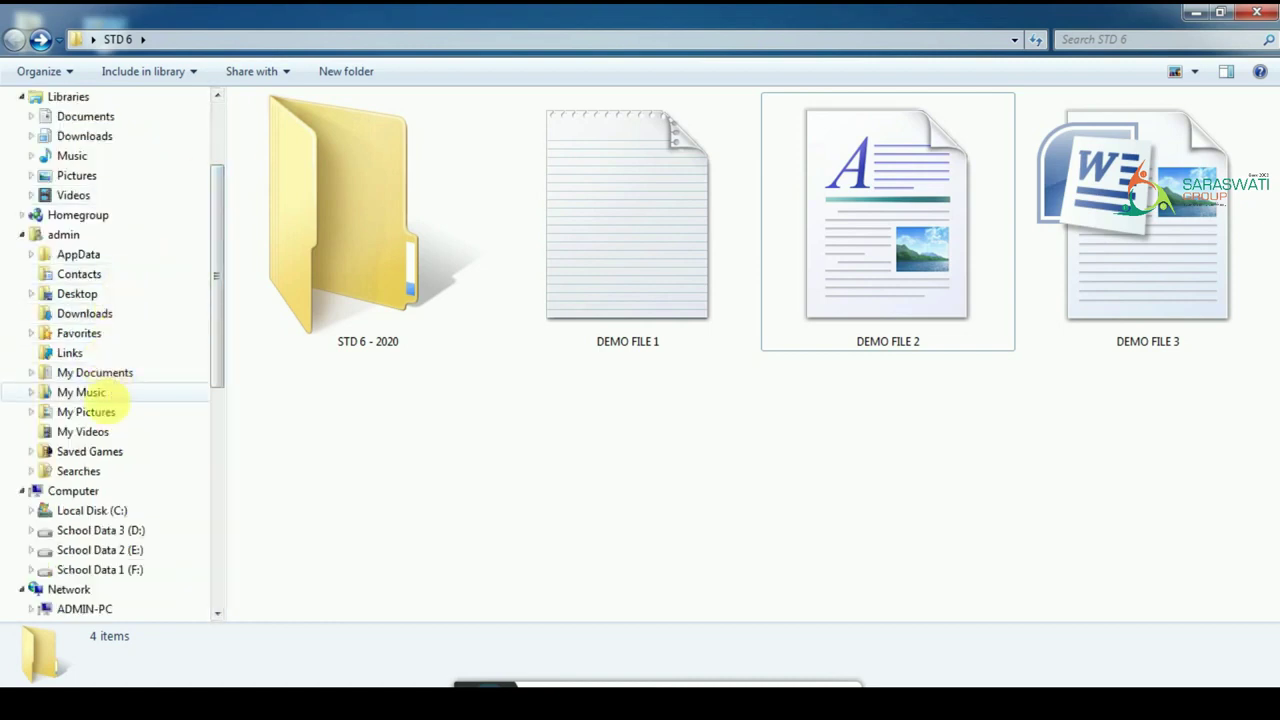
left_click(112, 418)
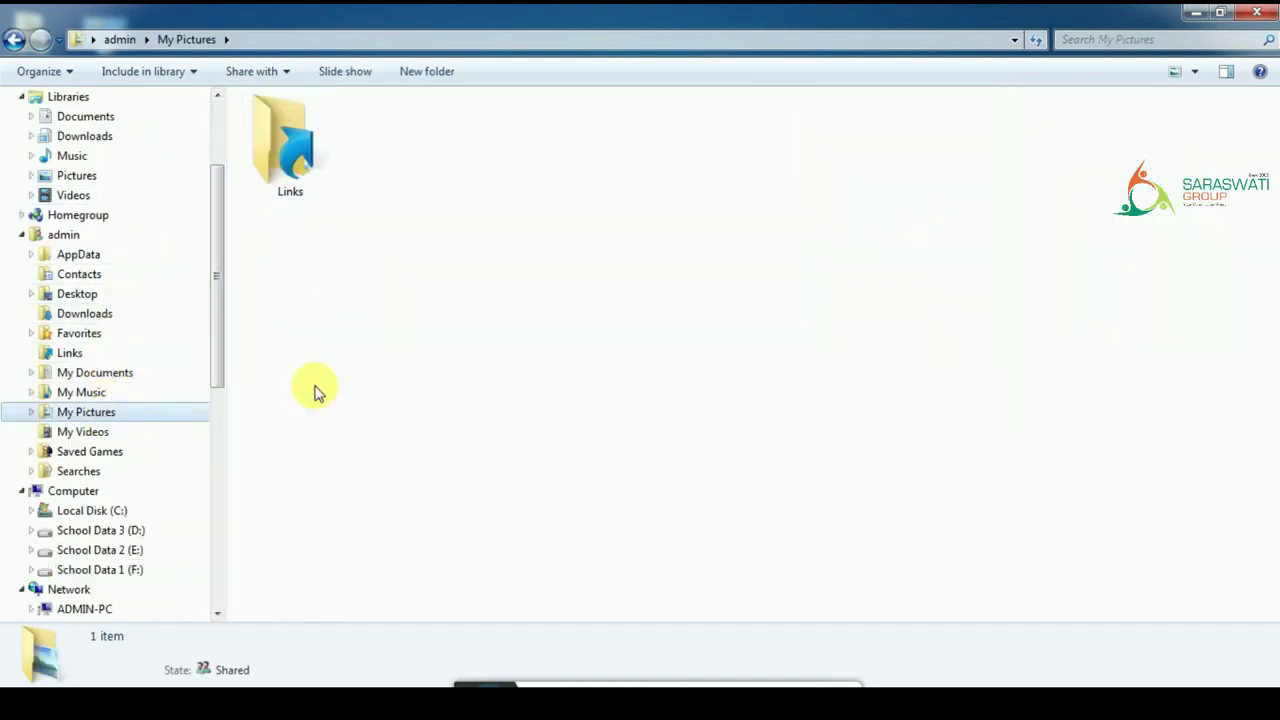
left_click(145, 120)
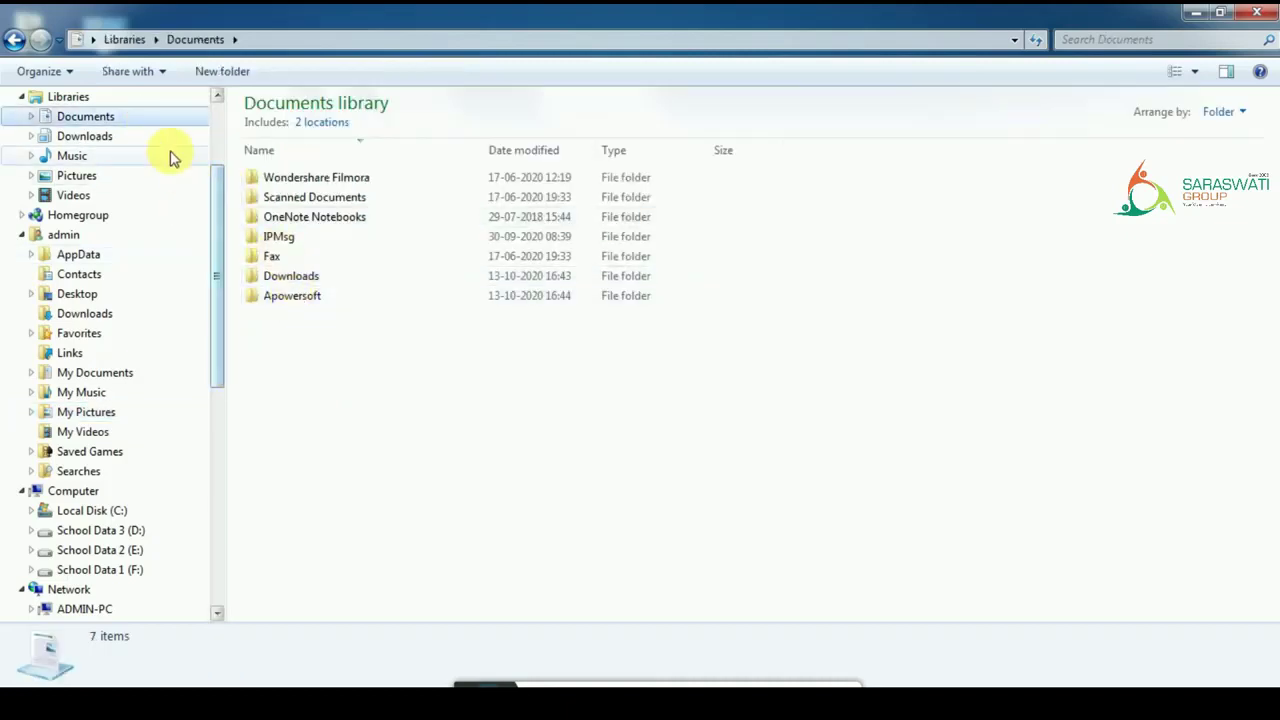
left_click(122, 97)
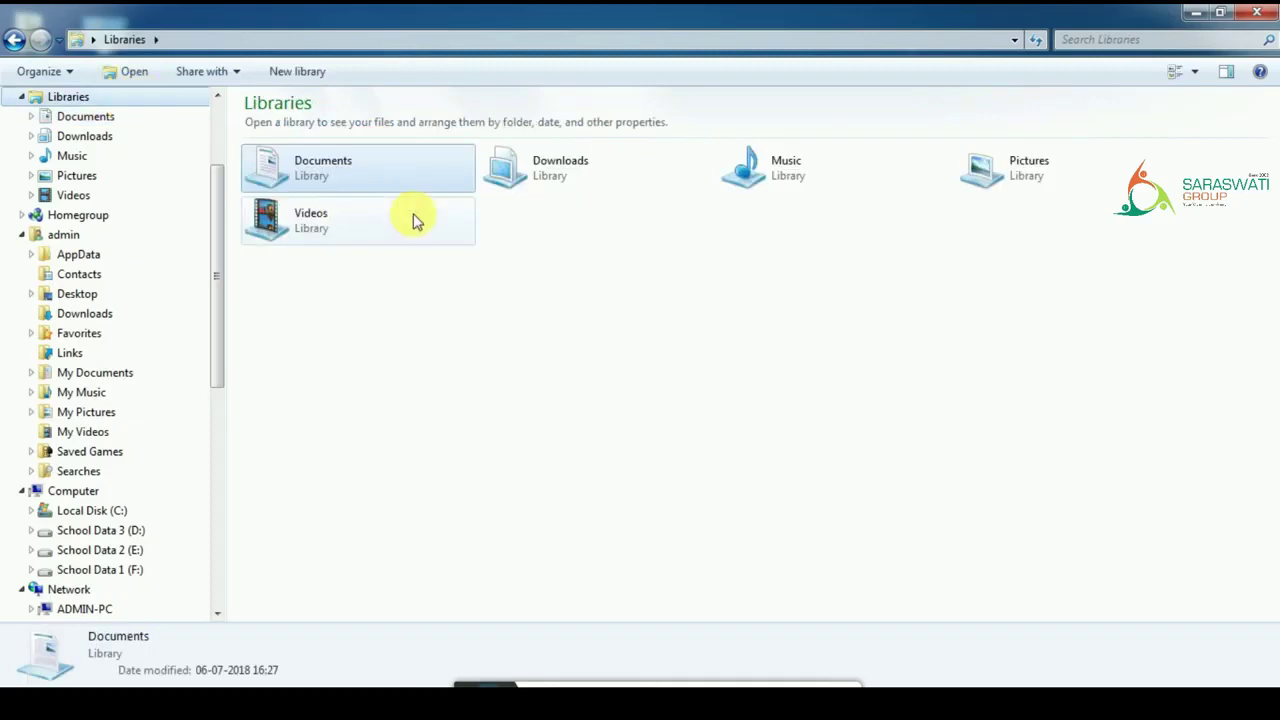
double_click(1030, 165)
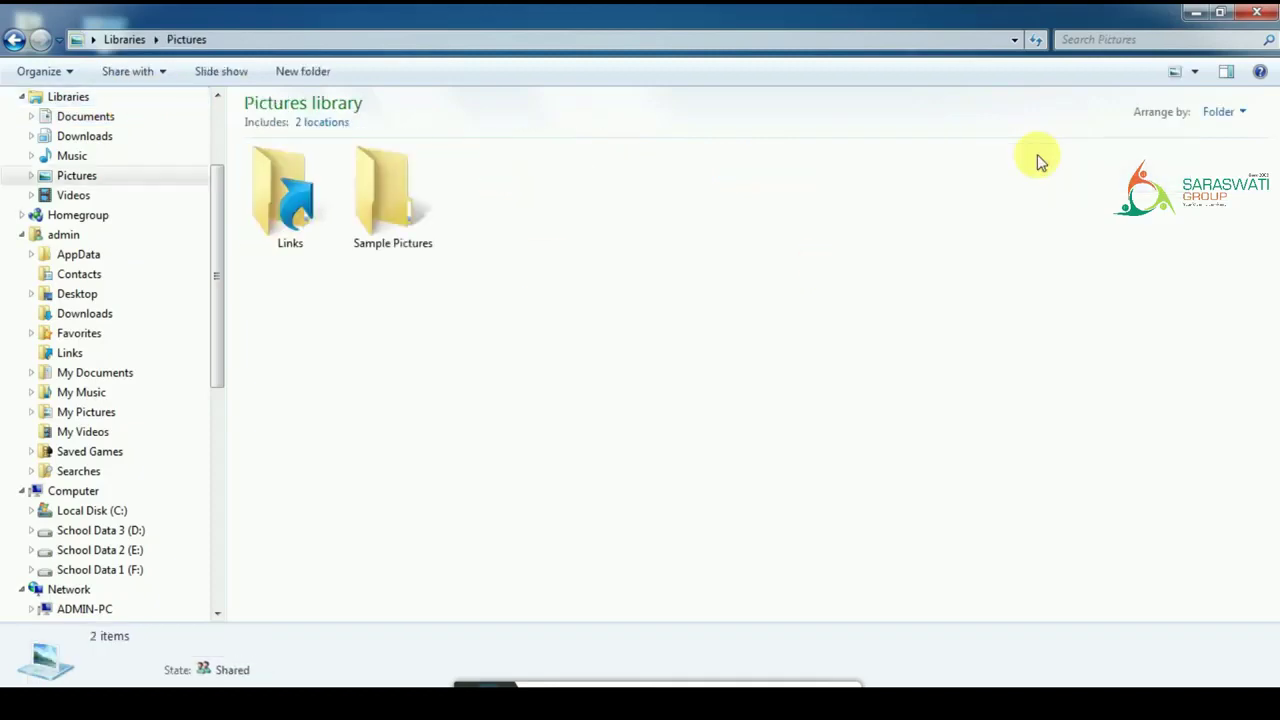
left_click(422, 205)
double_click(422, 205)
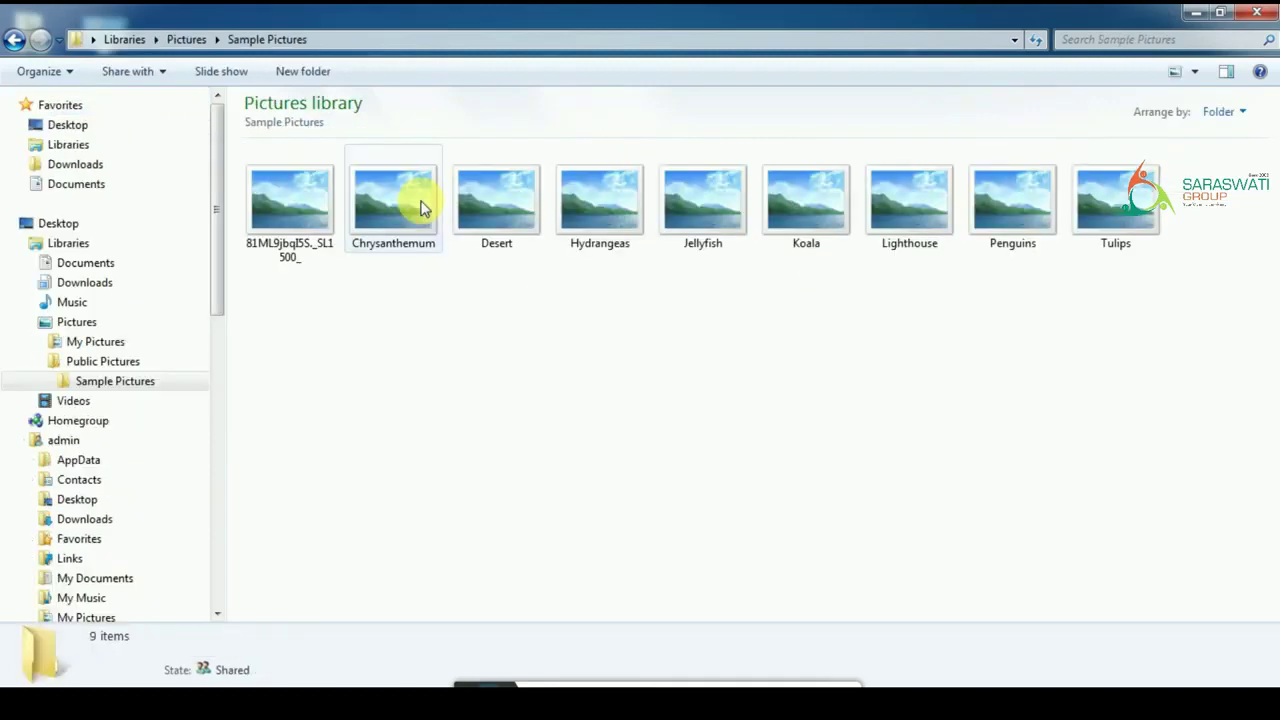
- Refresh the Sample Pictures folder and move the picture 81ML9jbqI5S._SL1500_ to the Recycle Bin
right_click(488, 378)
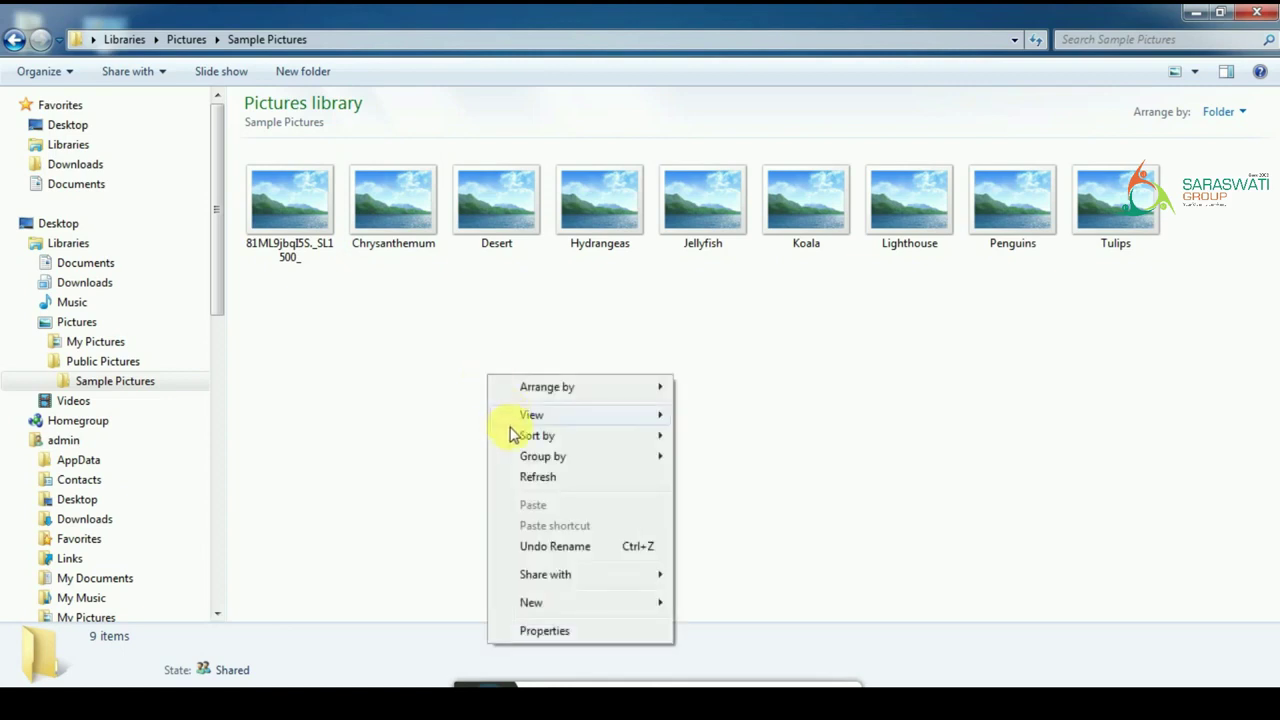
left_click(537, 479)
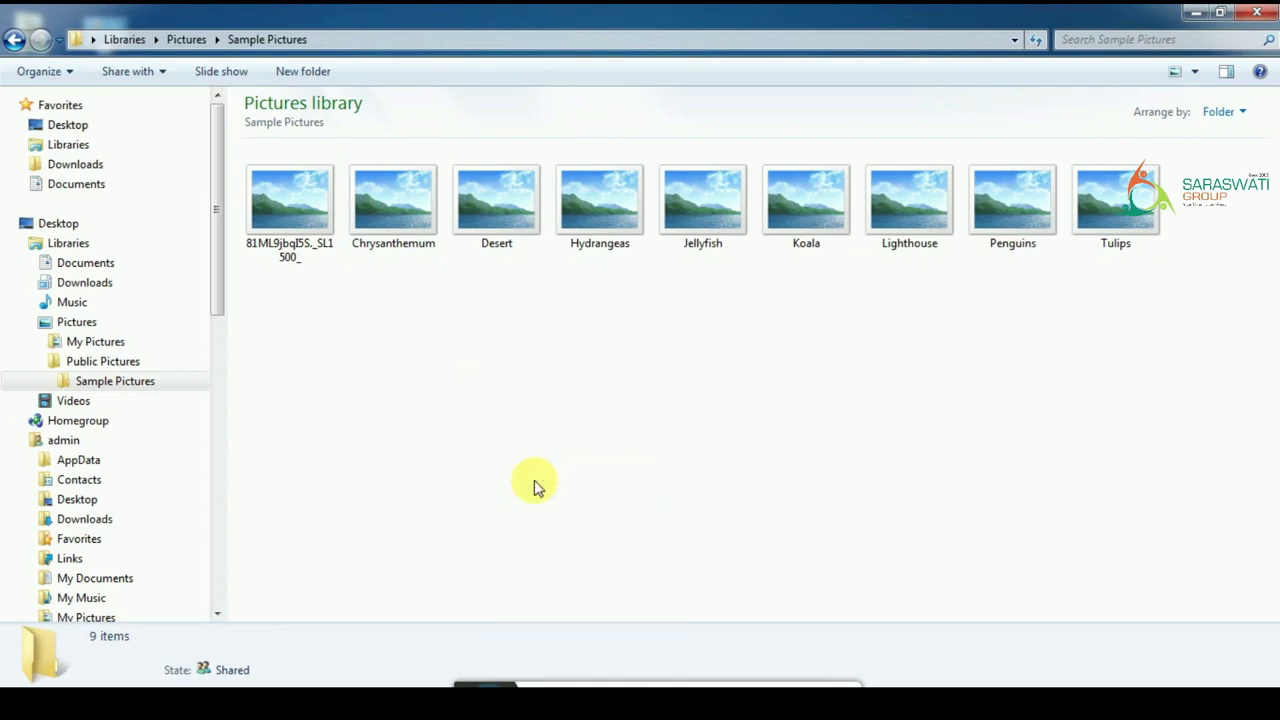
left_click(314, 177)
key("Delete")
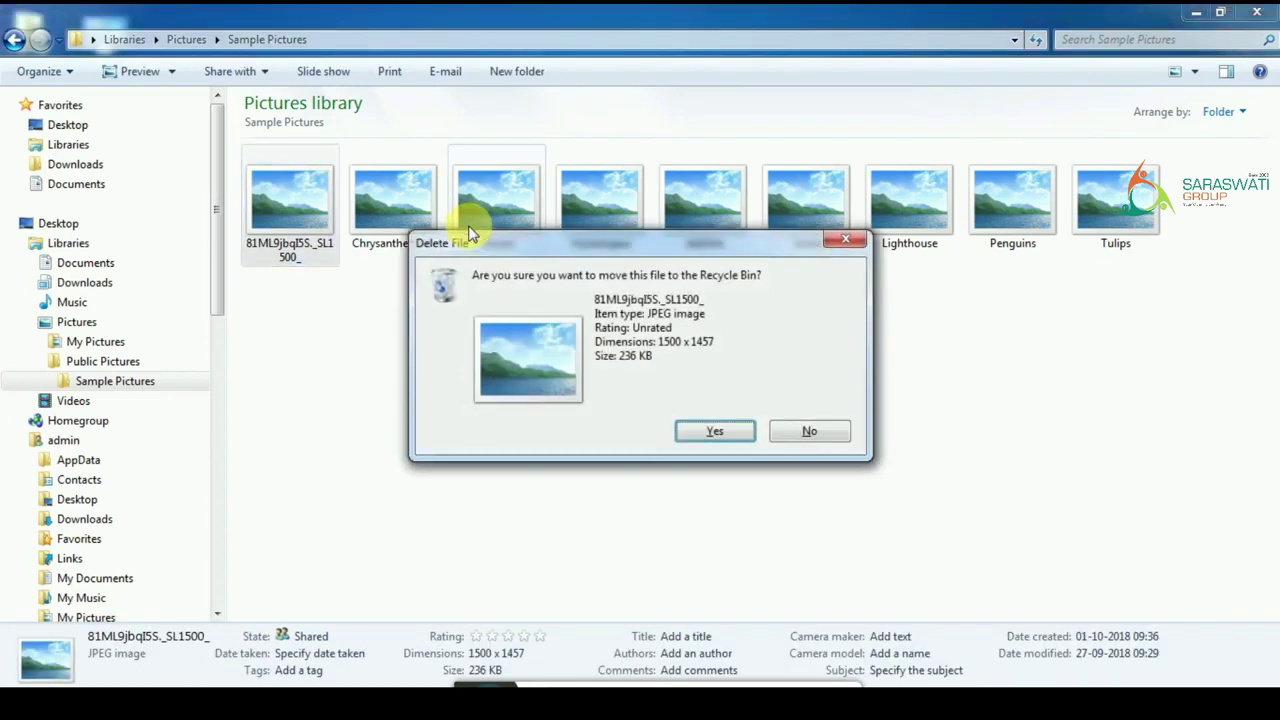
key("Return")
- Move through the sample pictures to Tulips, view it in Windows Photo Viewer, and close the viewer
key("Right")
key("Right")
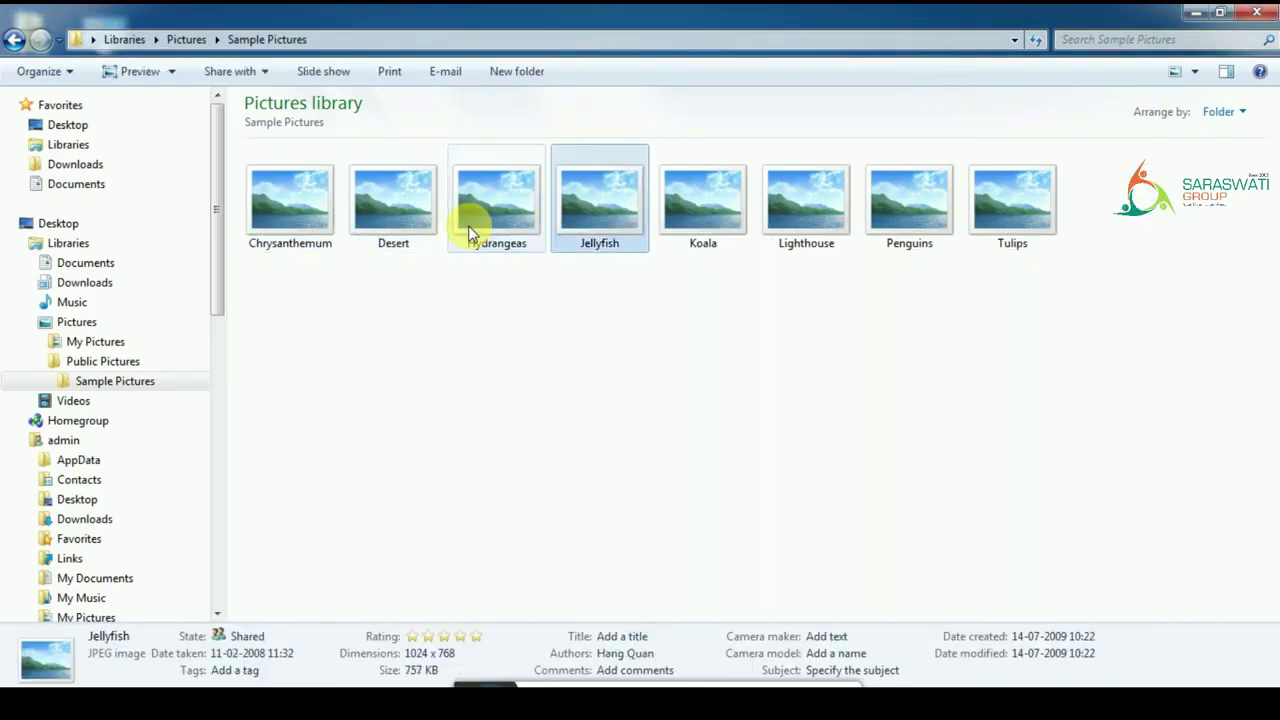
key("Left")
key("Left")
key("Right")
key("Right")
key("Right")
key("Right")
key("Right")
key("Right")
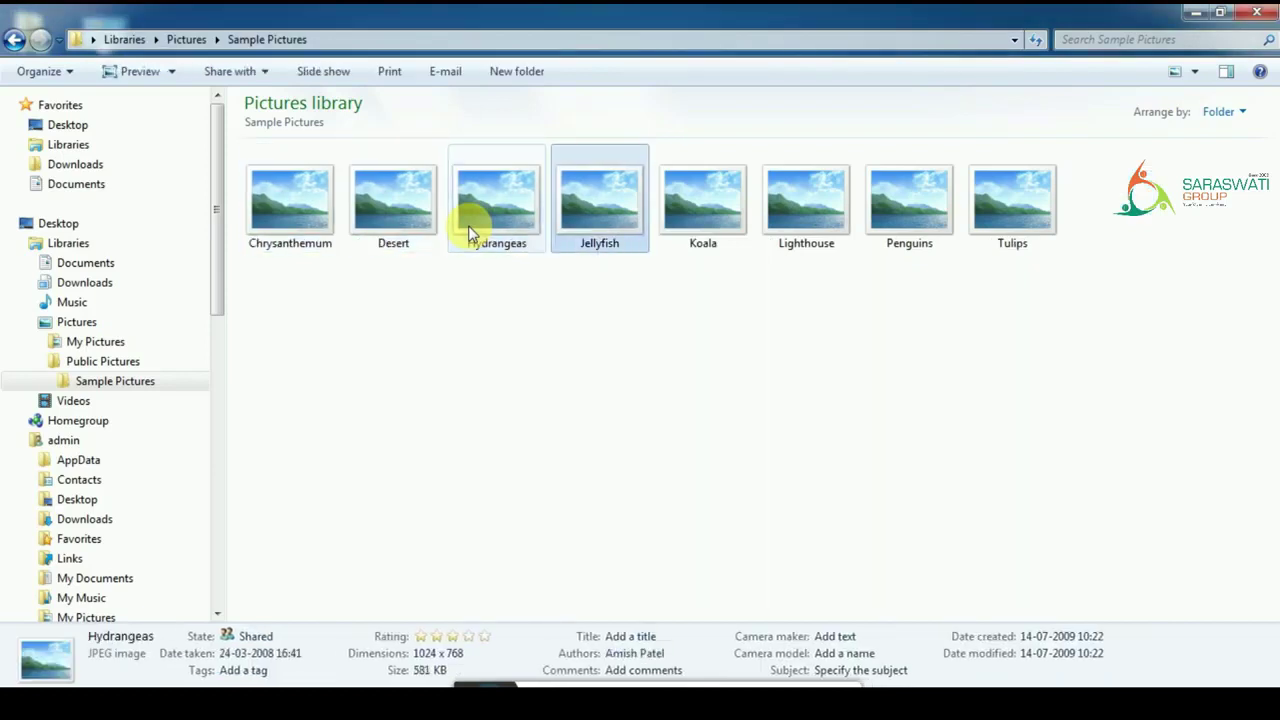
key("Return")
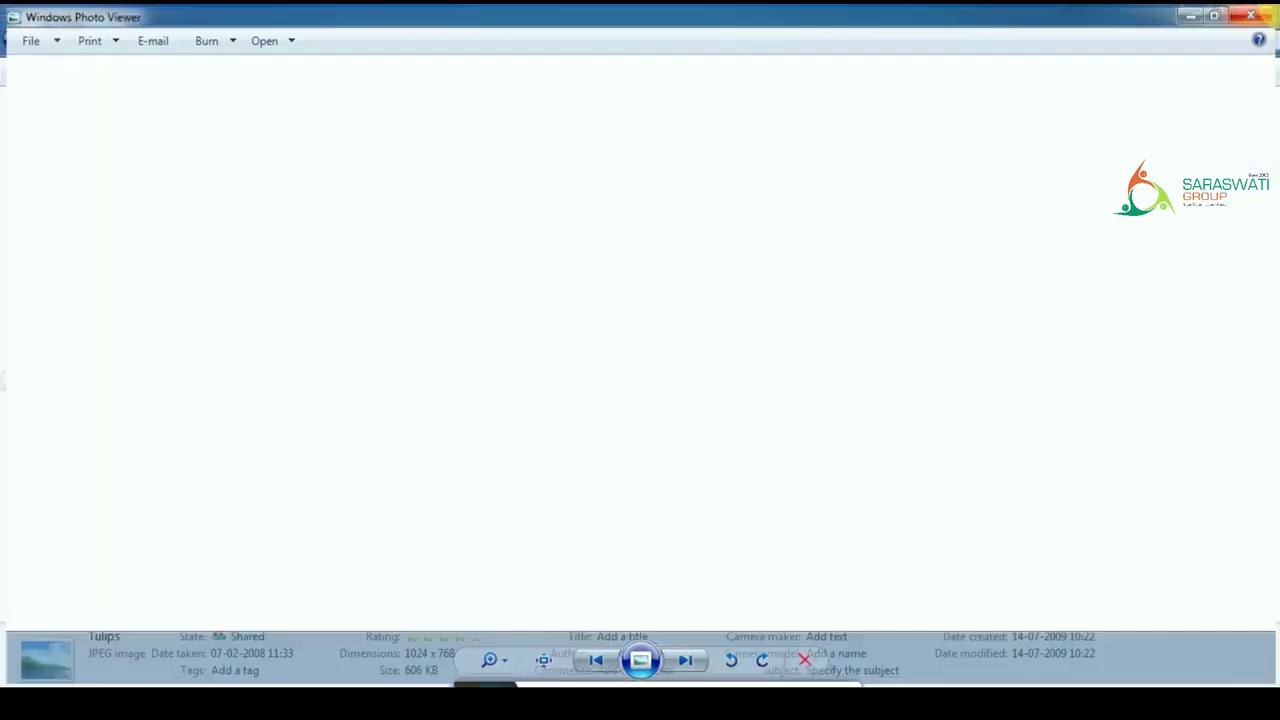
left_click(1257, 12)
- Enlarge the folder's thumbnails to a size between Large Icons and Extra Large Icons, and refresh the view
left_click(1186, 71)
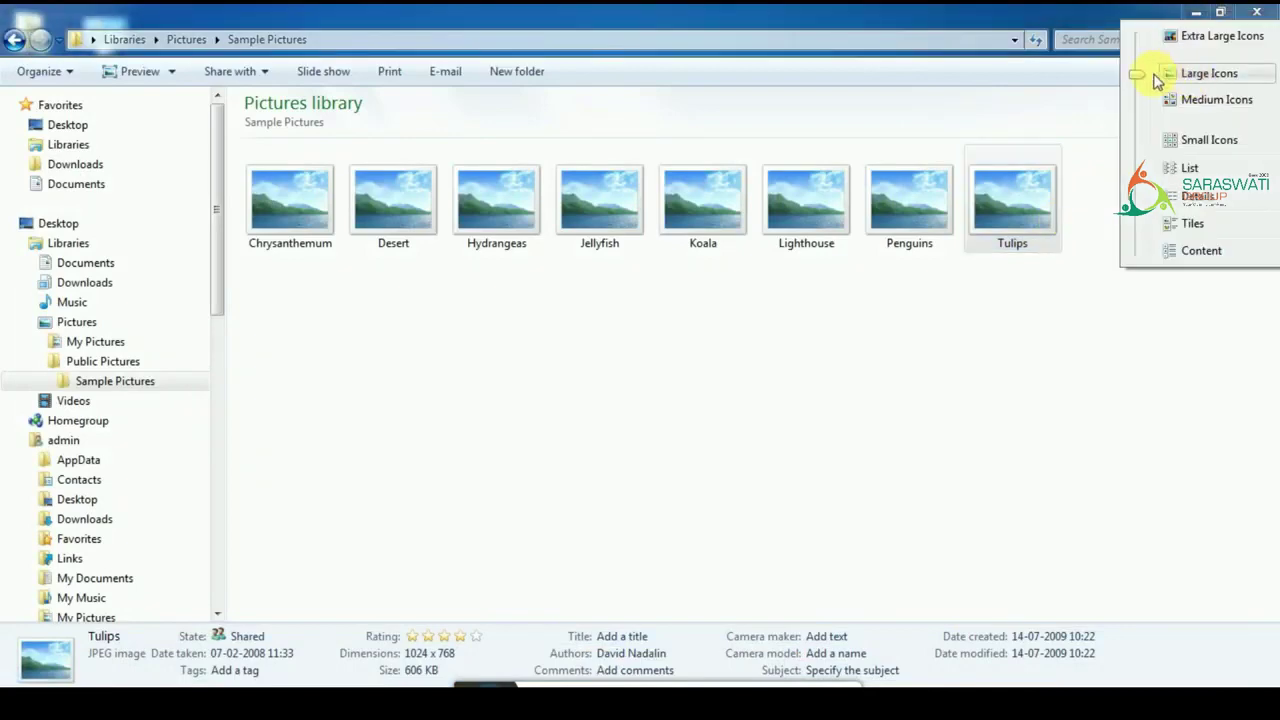
left_click_drag(1137, 77, 1137, 51)
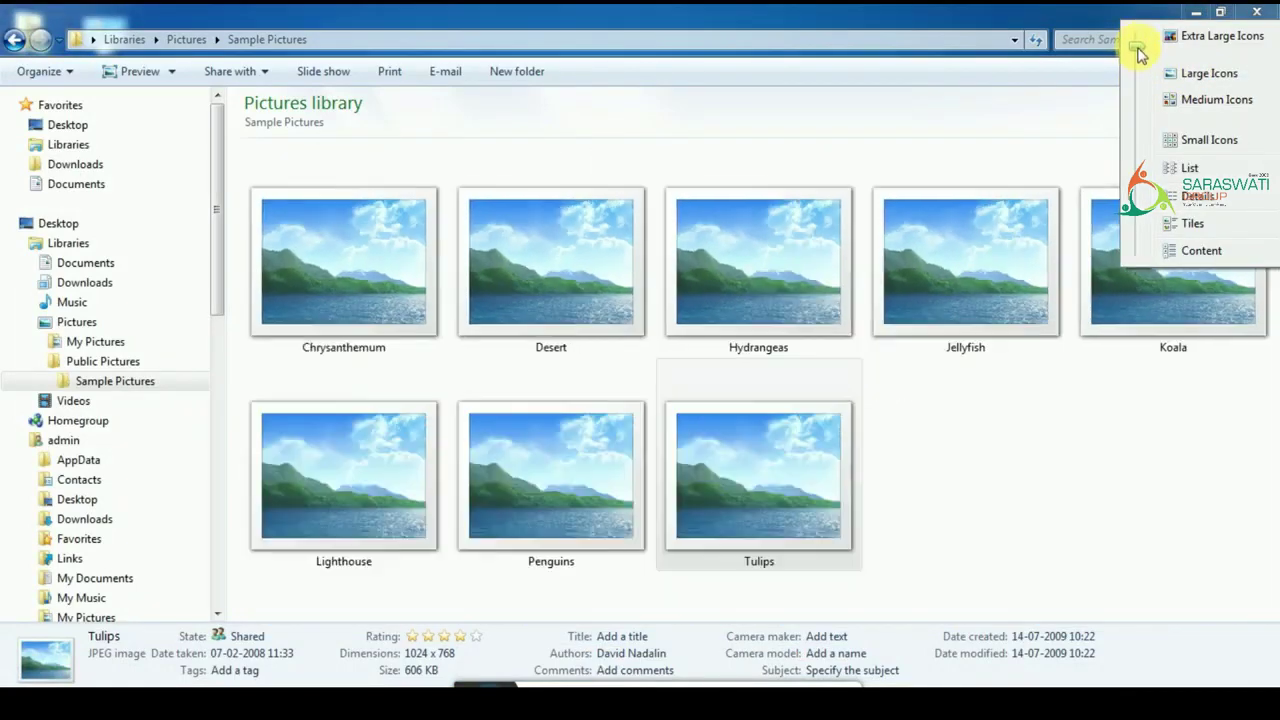
right_click(1050, 470)
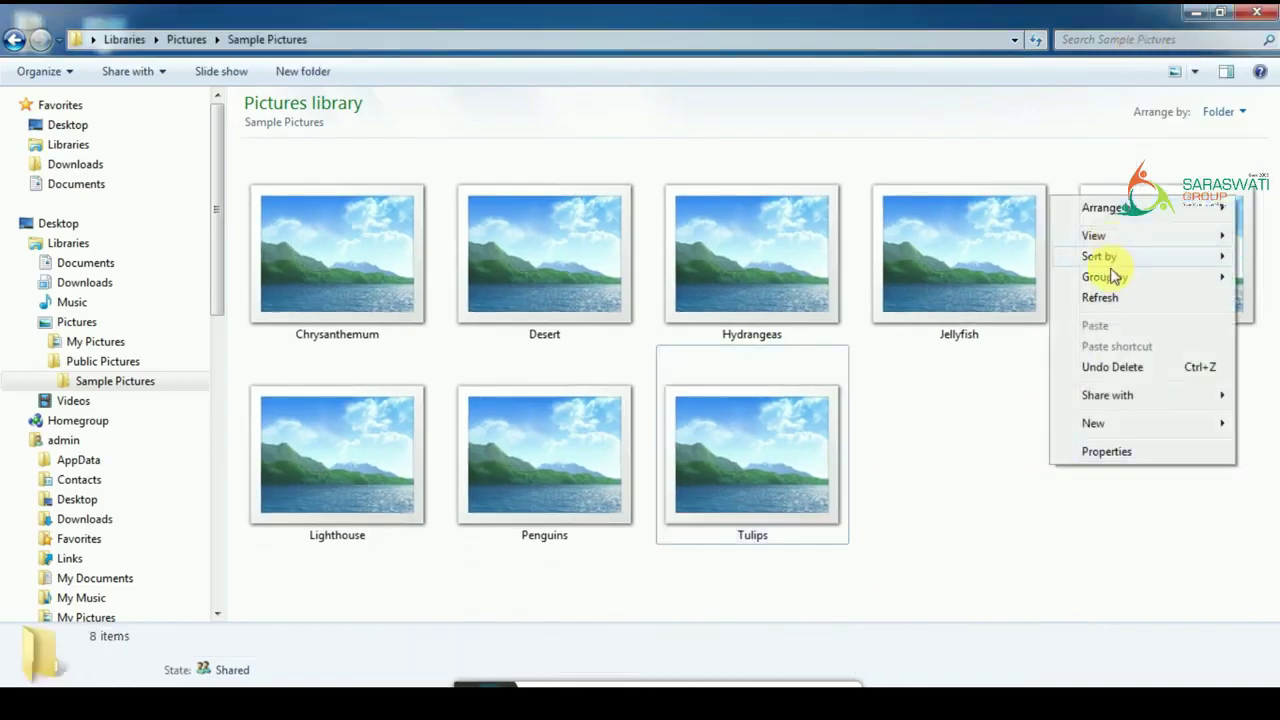
left_click(1110, 299)
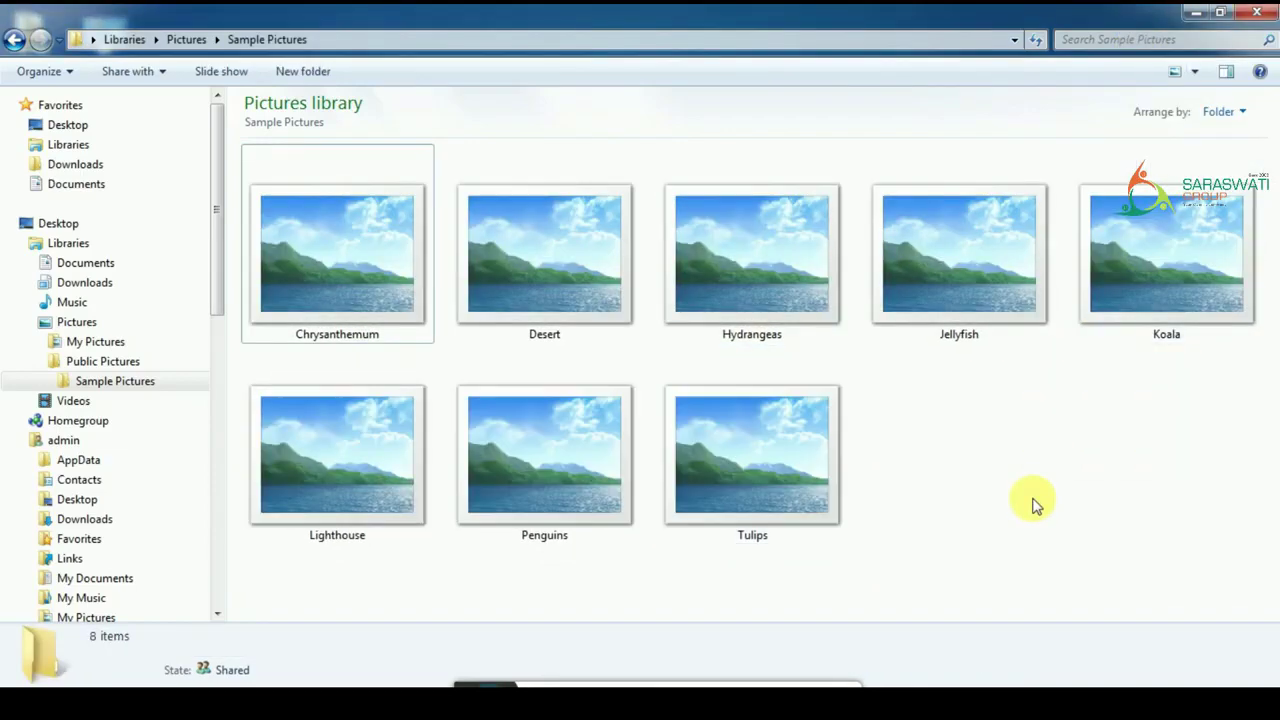
right_click(1035, 505)
left_click(1088, 331)
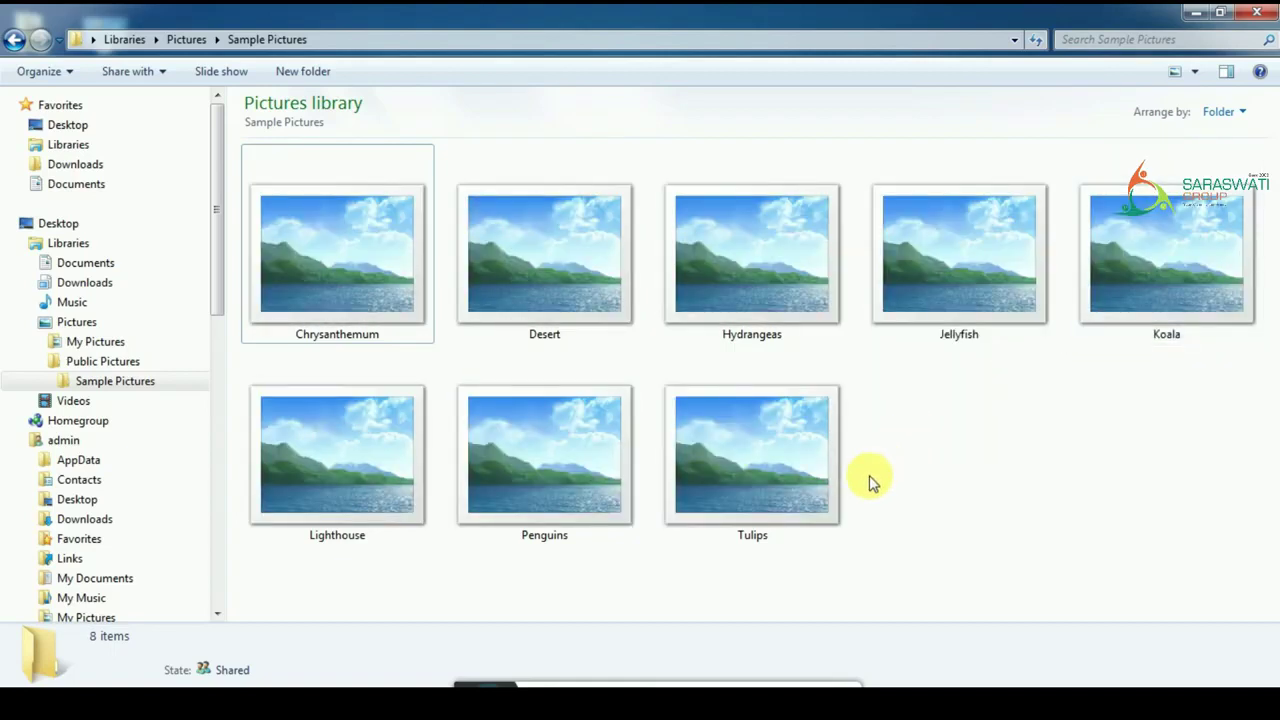
- Leave Sample Pictures, open the Sample Music folder in the Music library, and return to the Music library
left_click(17, 43)
left_click(84, 303)
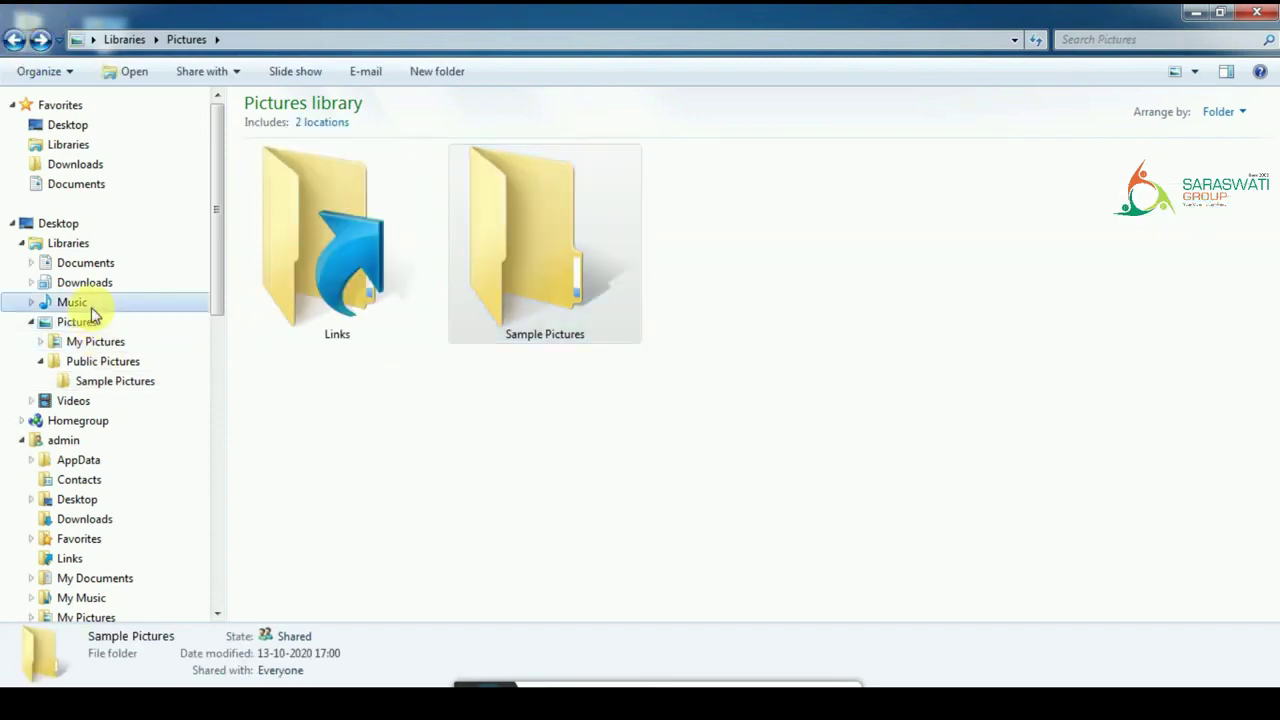
double_click(300, 198)
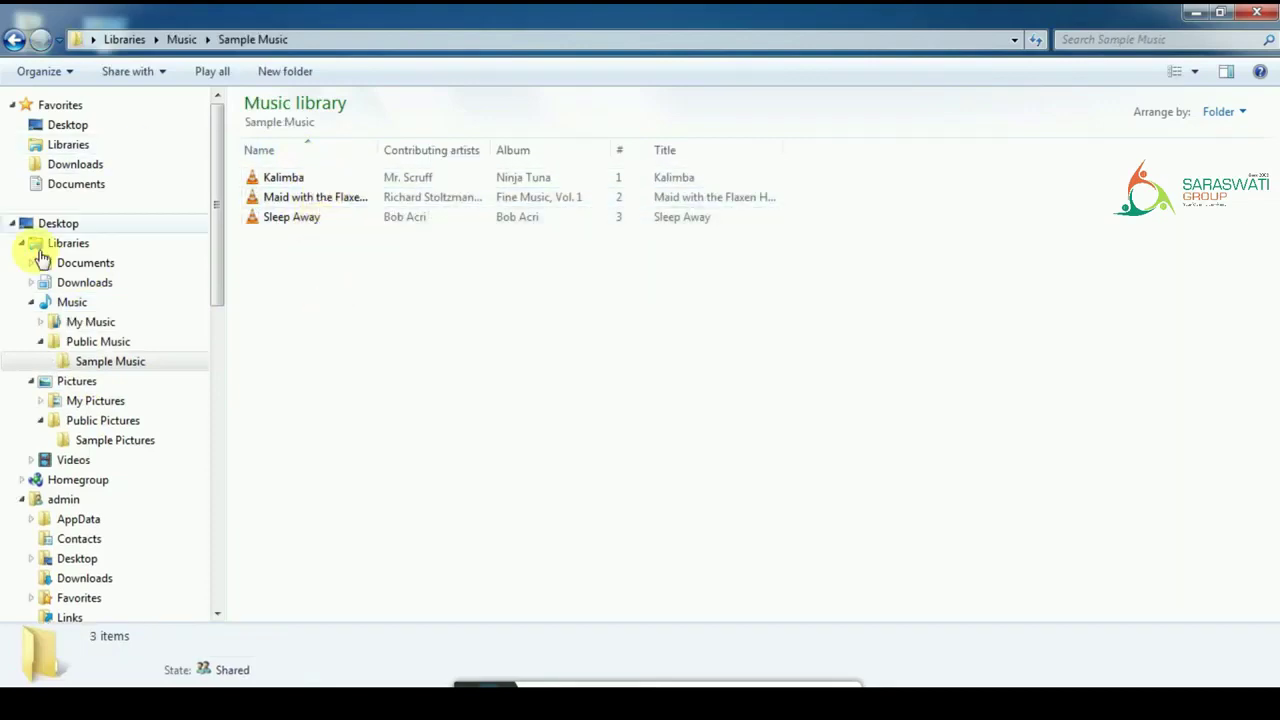
left_click(66, 300)
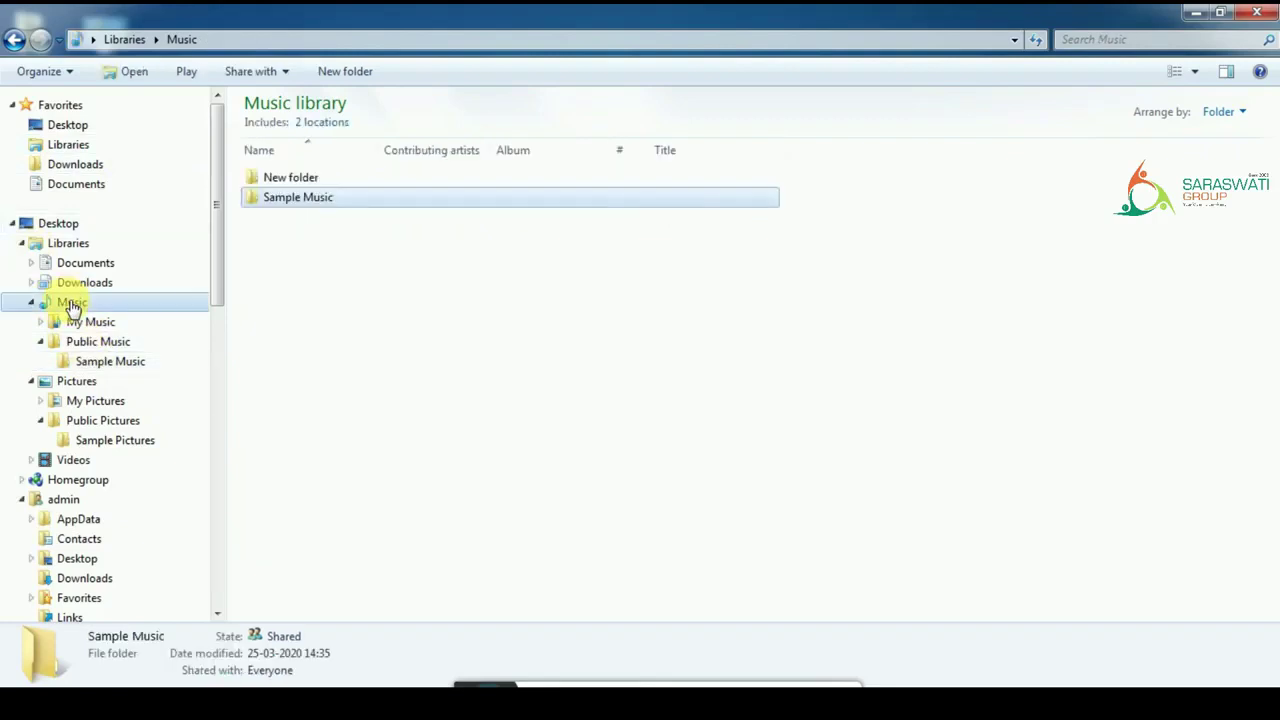
- Open the Sample Videos folder in the Videos library, select the Wildlife video to view its details, and deselect it
left_click(72, 459)
double_click(265, 335)
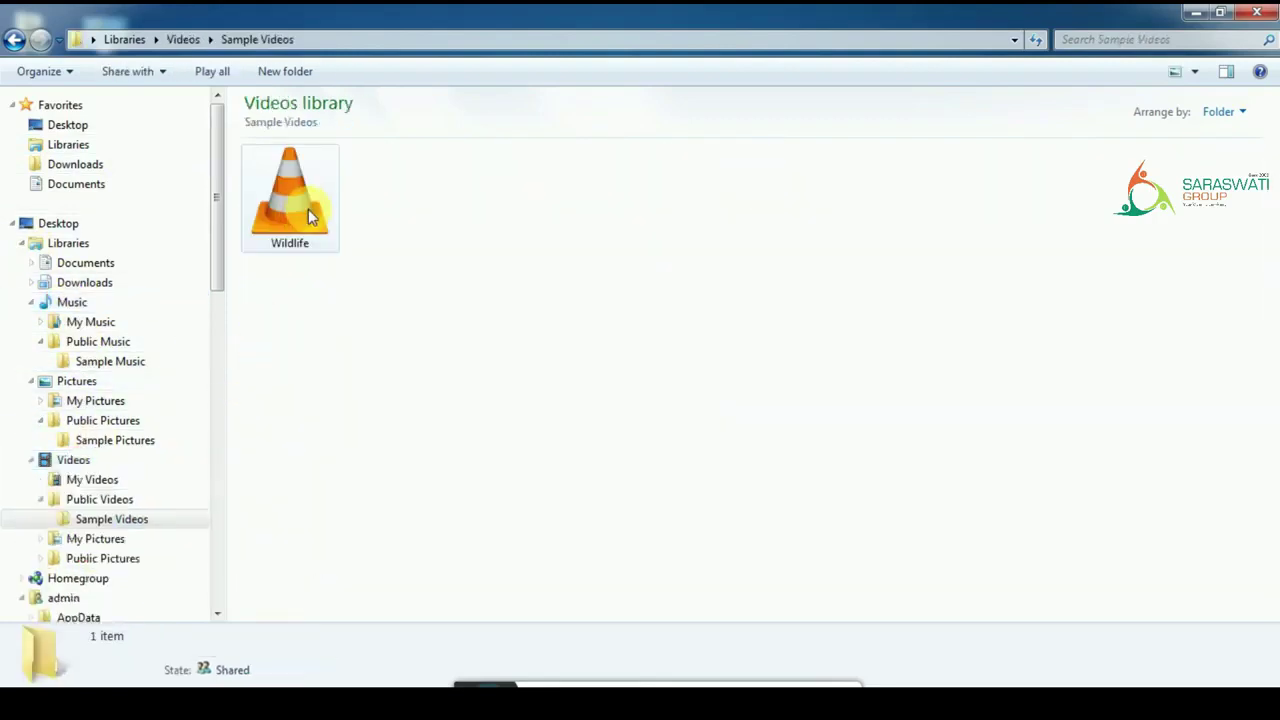
left_click(294, 207)
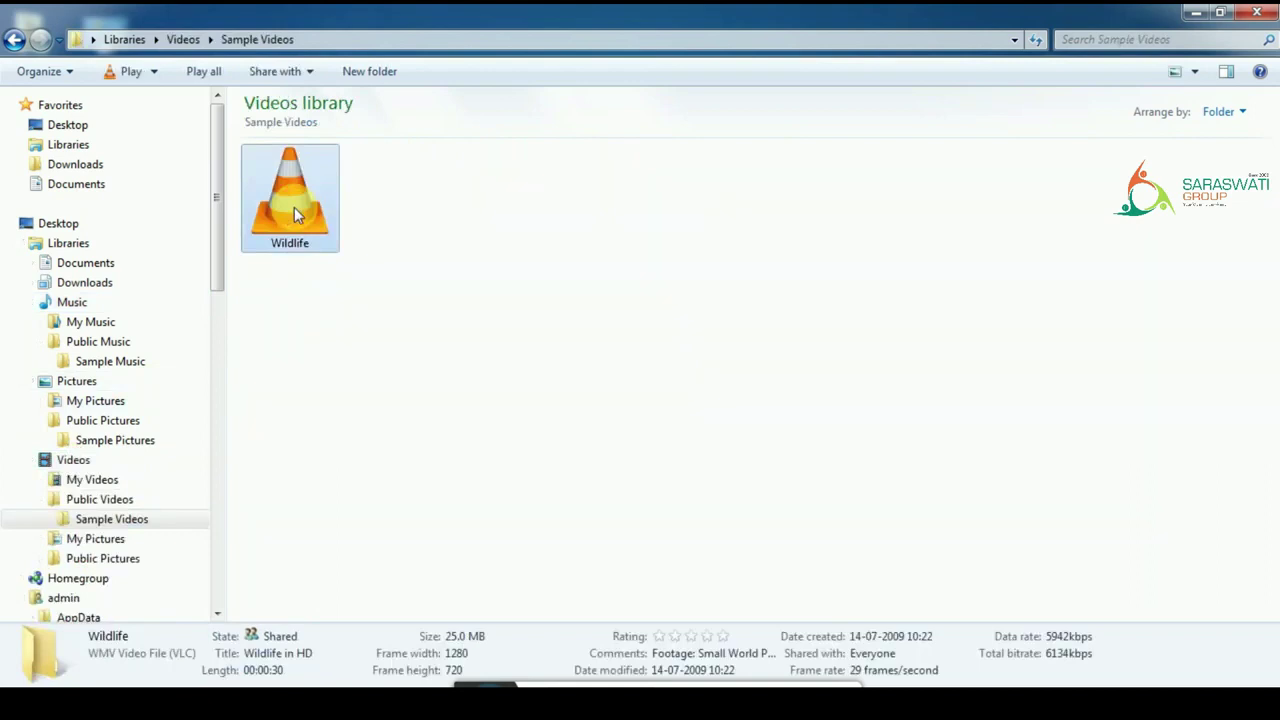
left_click(535, 288)
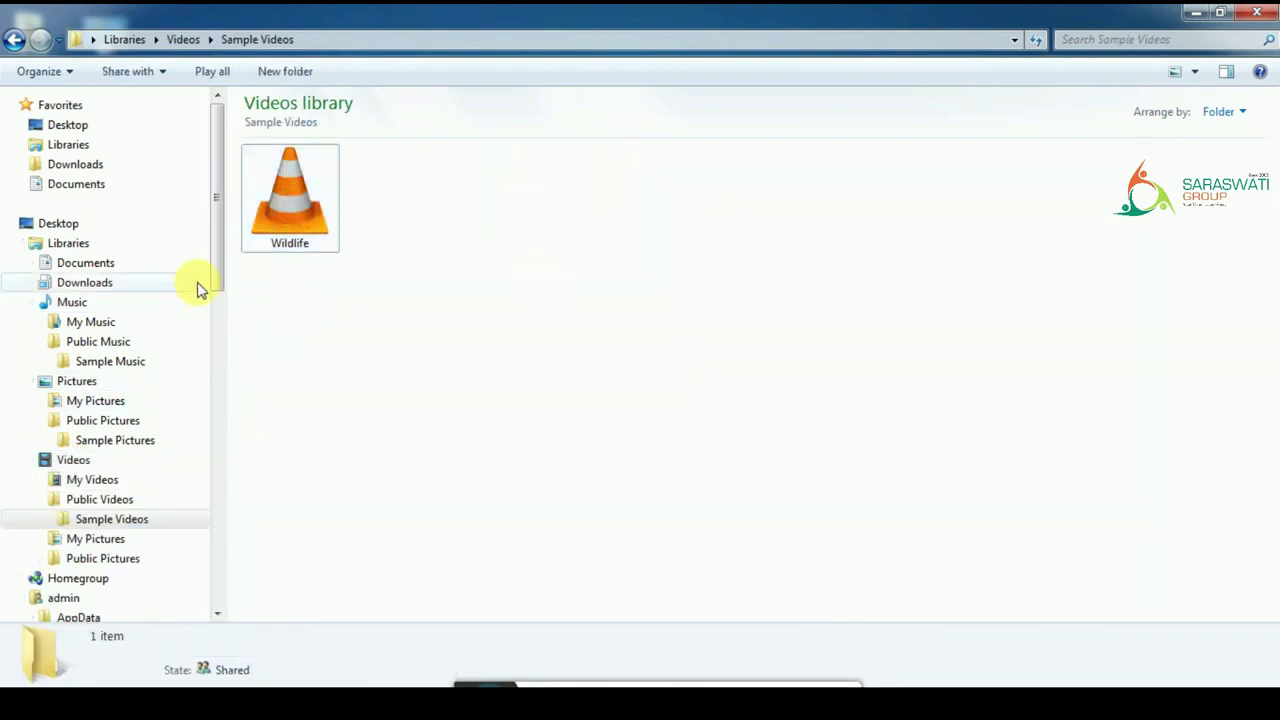
- Open the STD 6 folder on the desktop and display its contents as extra large icons
left_click(79, 130)
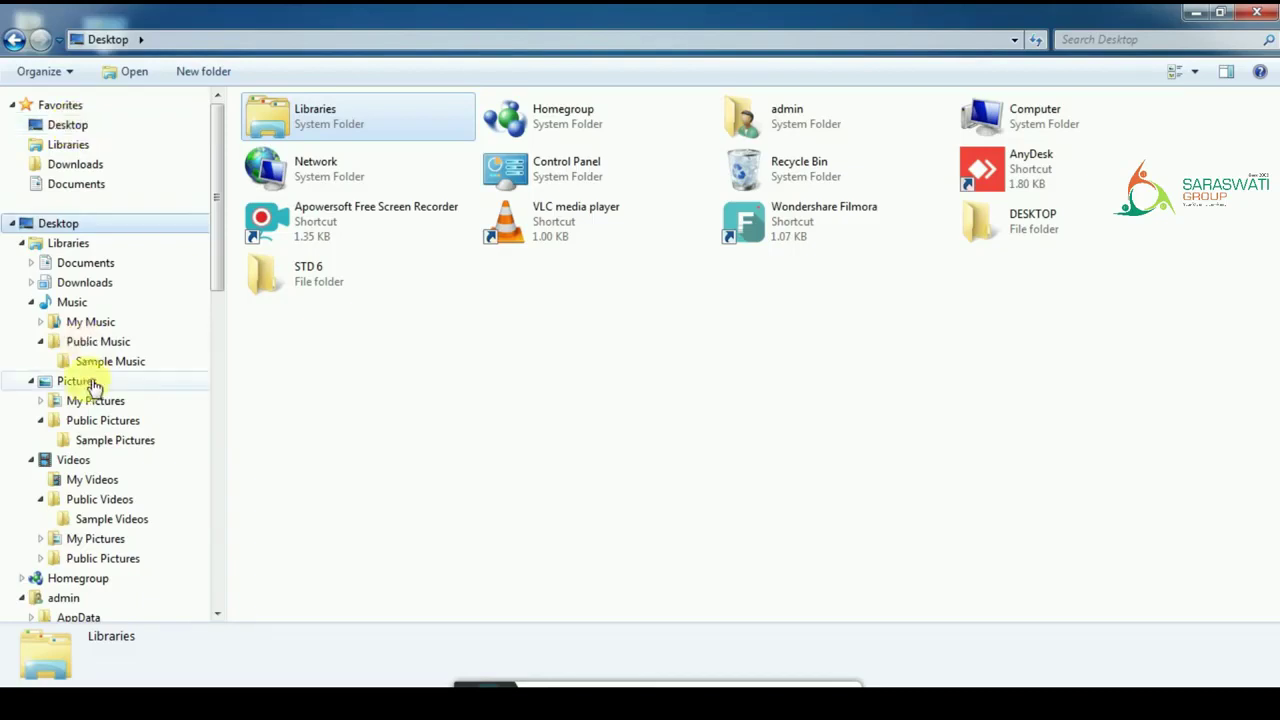
double_click(288, 274)
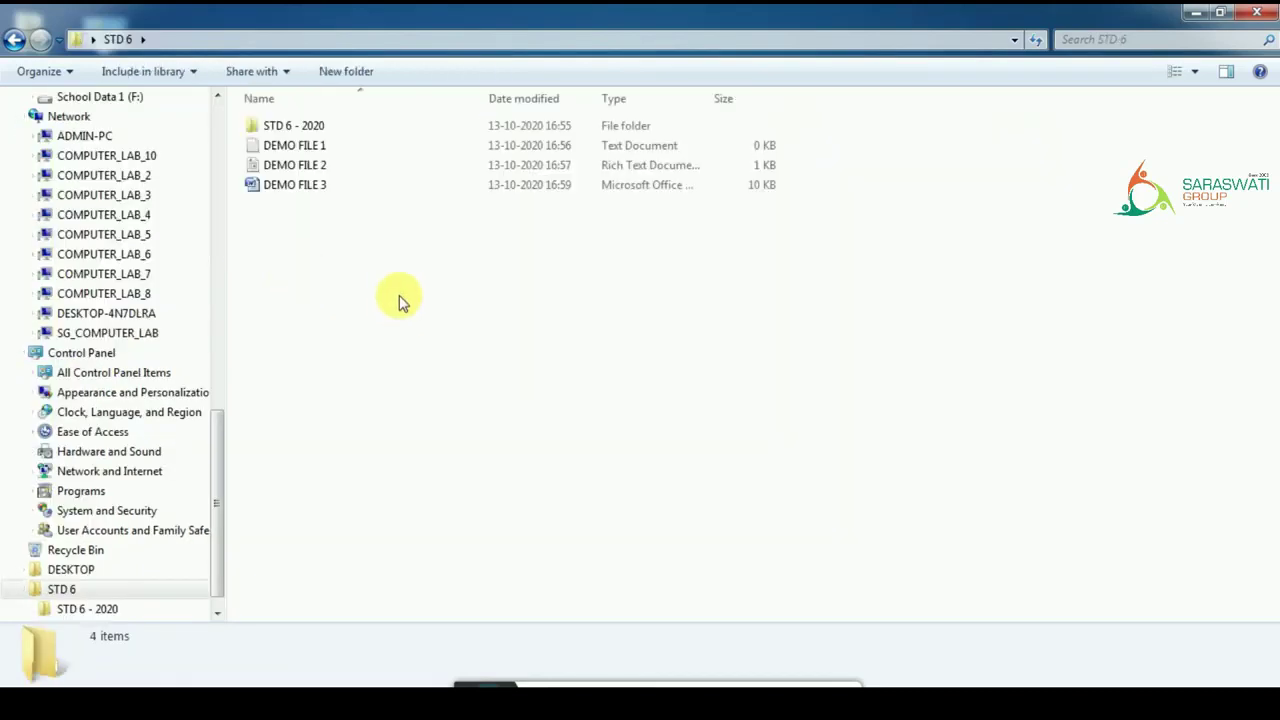
right_click(546, 420)
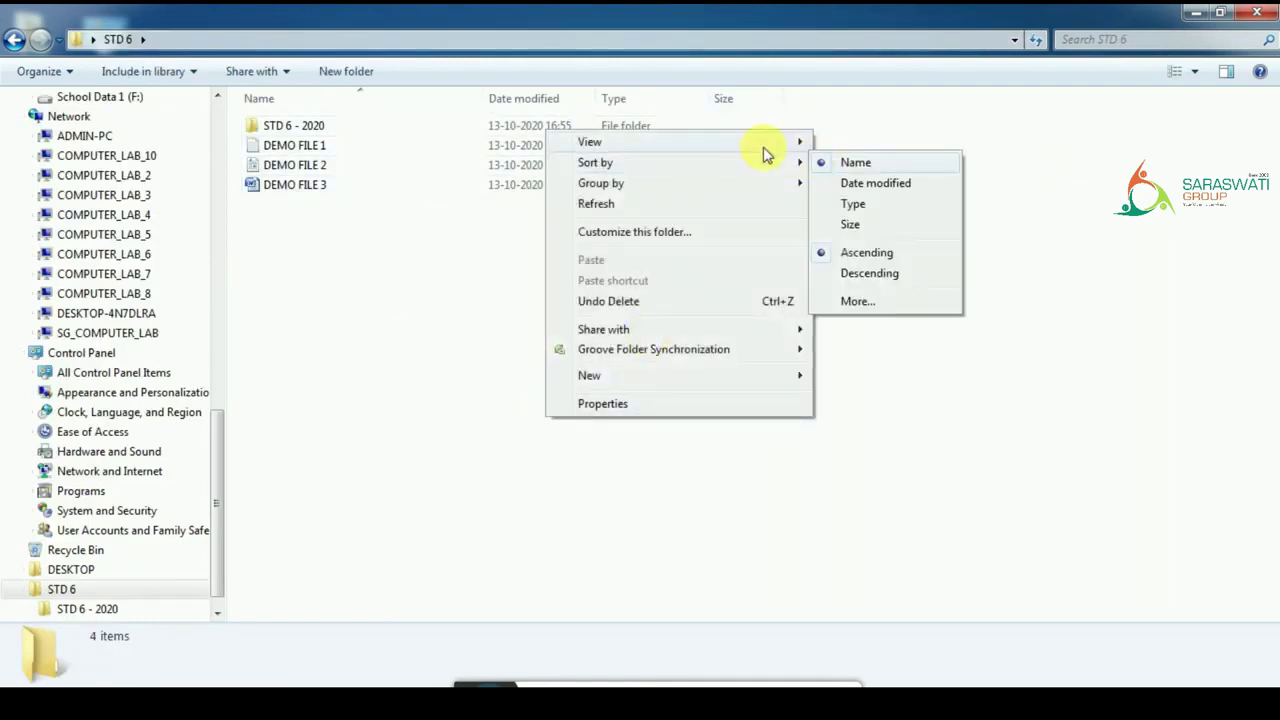
mouse_move(766, 143)
left_click(850, 163)
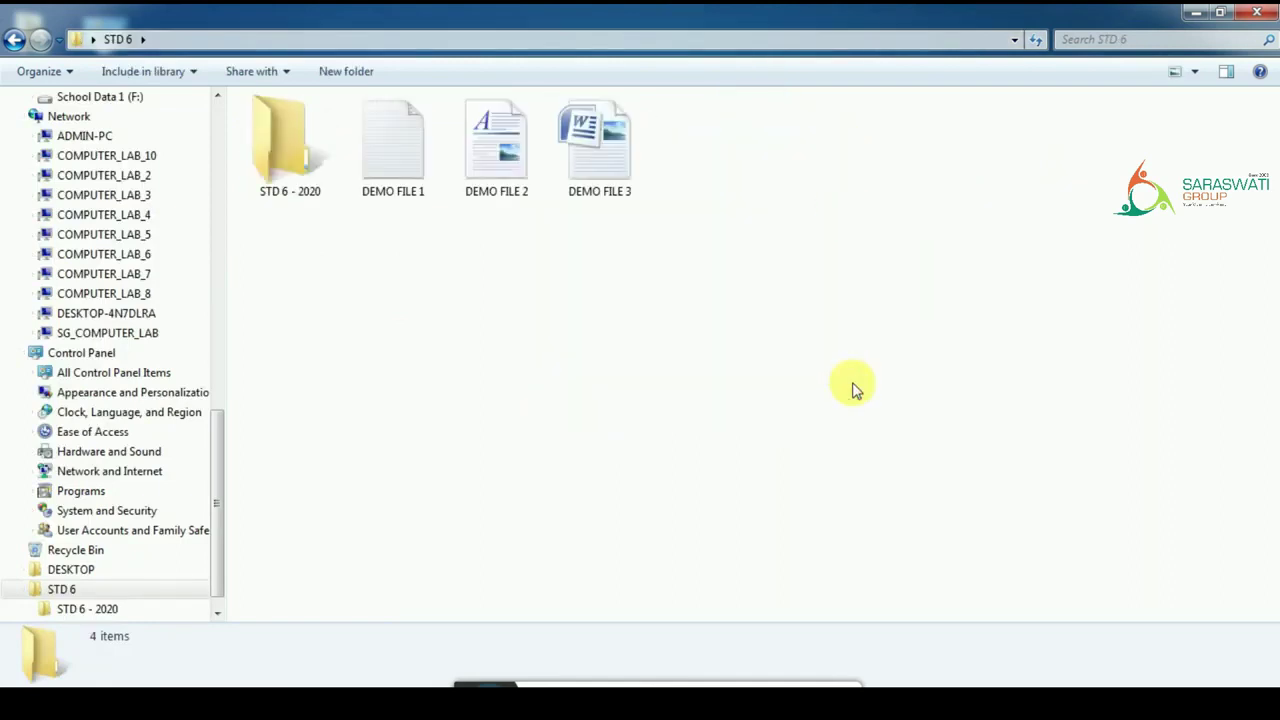
right_click(589, 322)
mouse_move(663, 332)
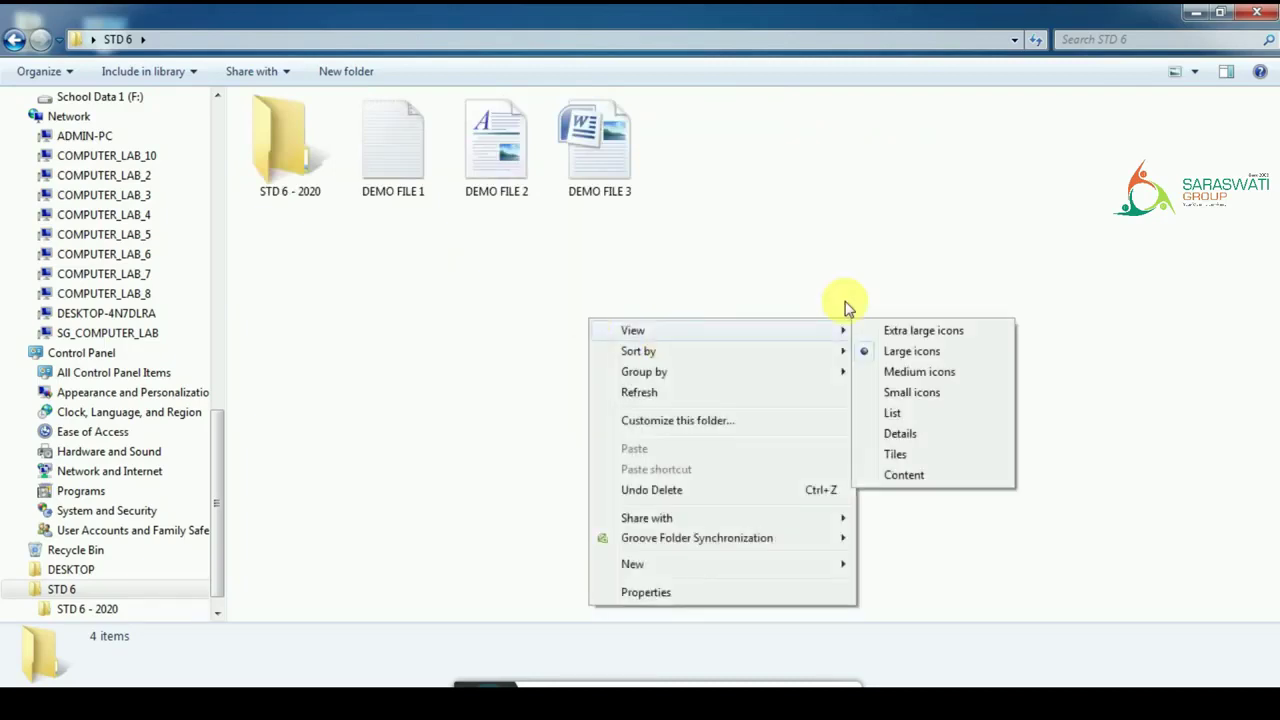
left_click(888, 332)
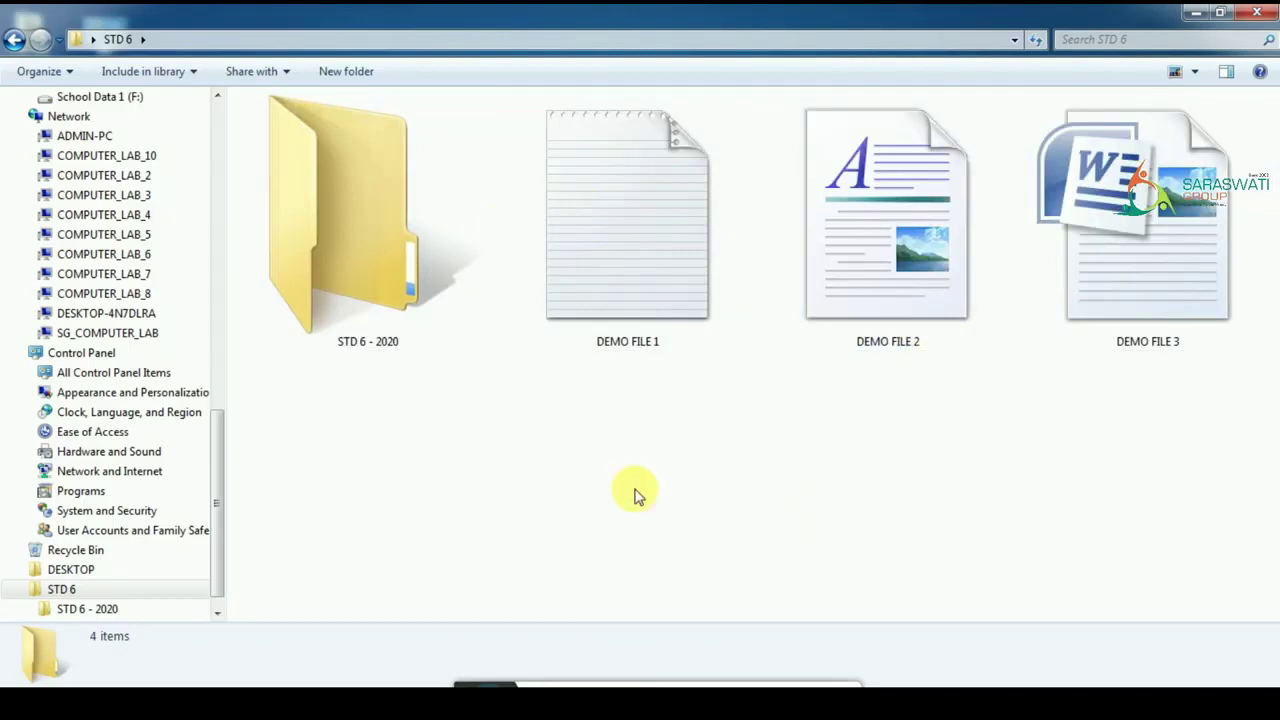
- Copy DEMO FILE 1, DEMO FILE 2 and DEMO FILE 3 into the STD 6 - 2020 folder and return to STD 6
double_click(382, 268)
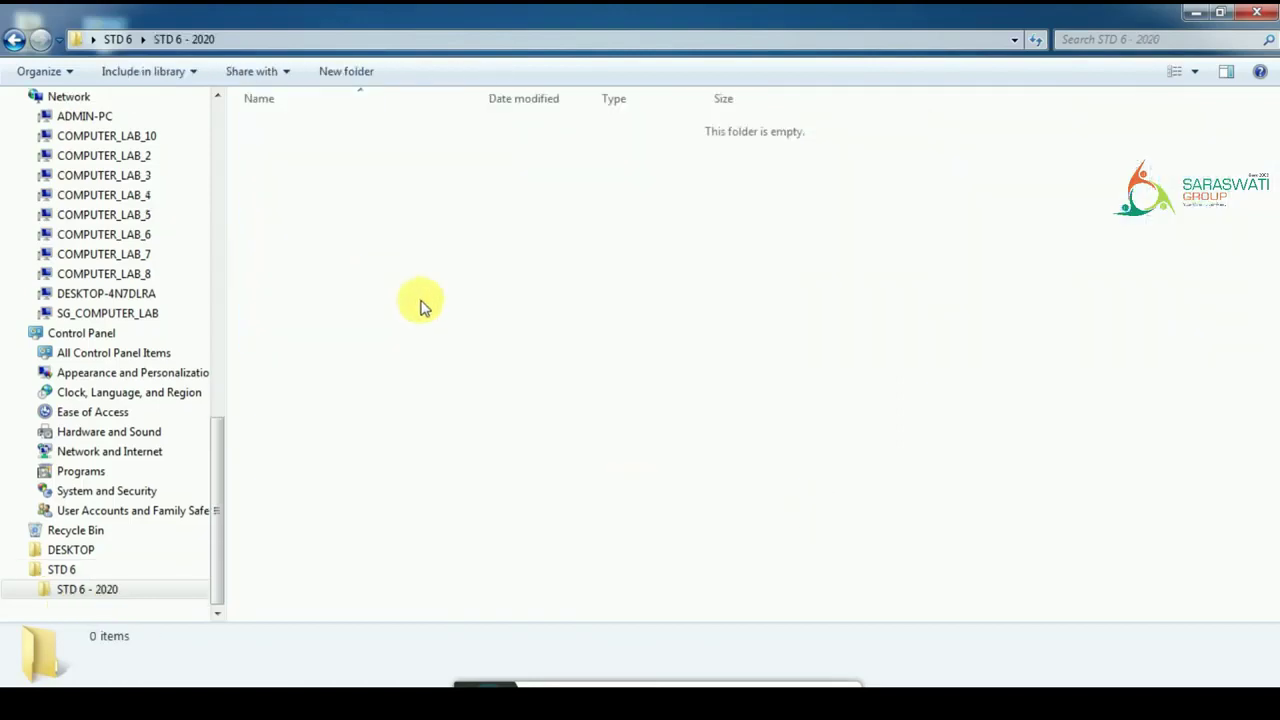
key("BackSpace")
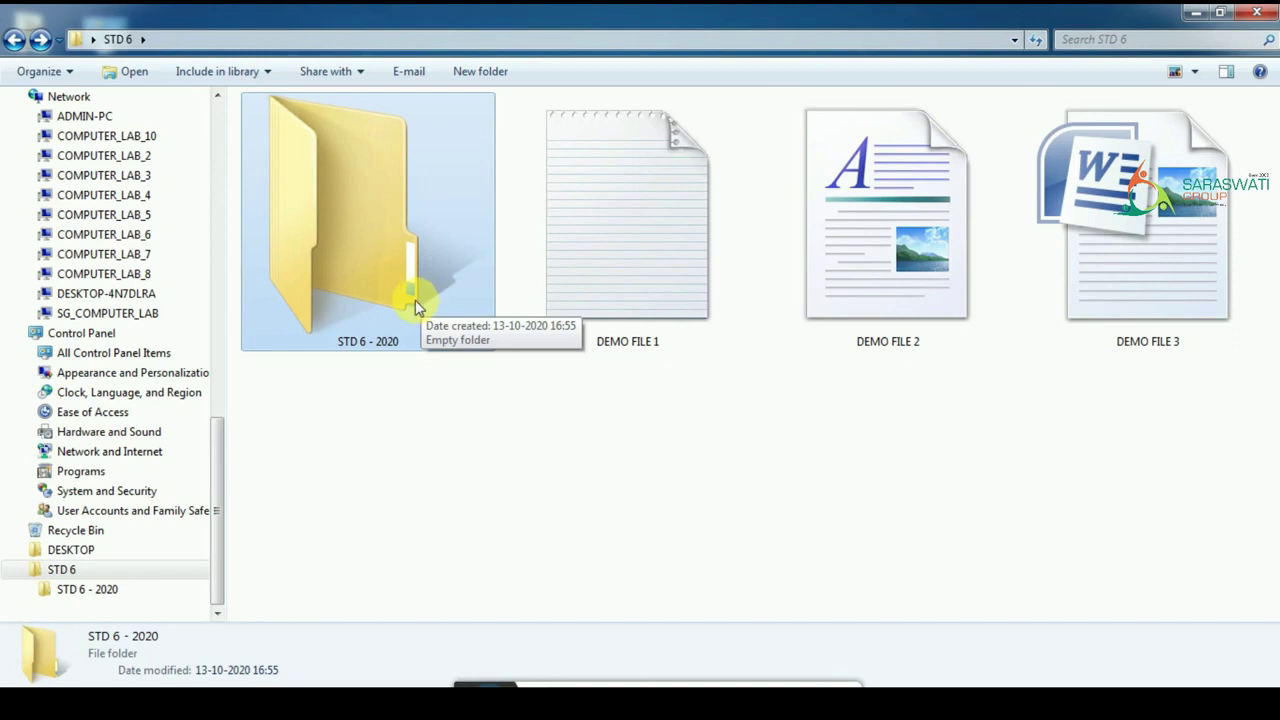
left_click(655, 292)
left_click(1104, 260, "shift")
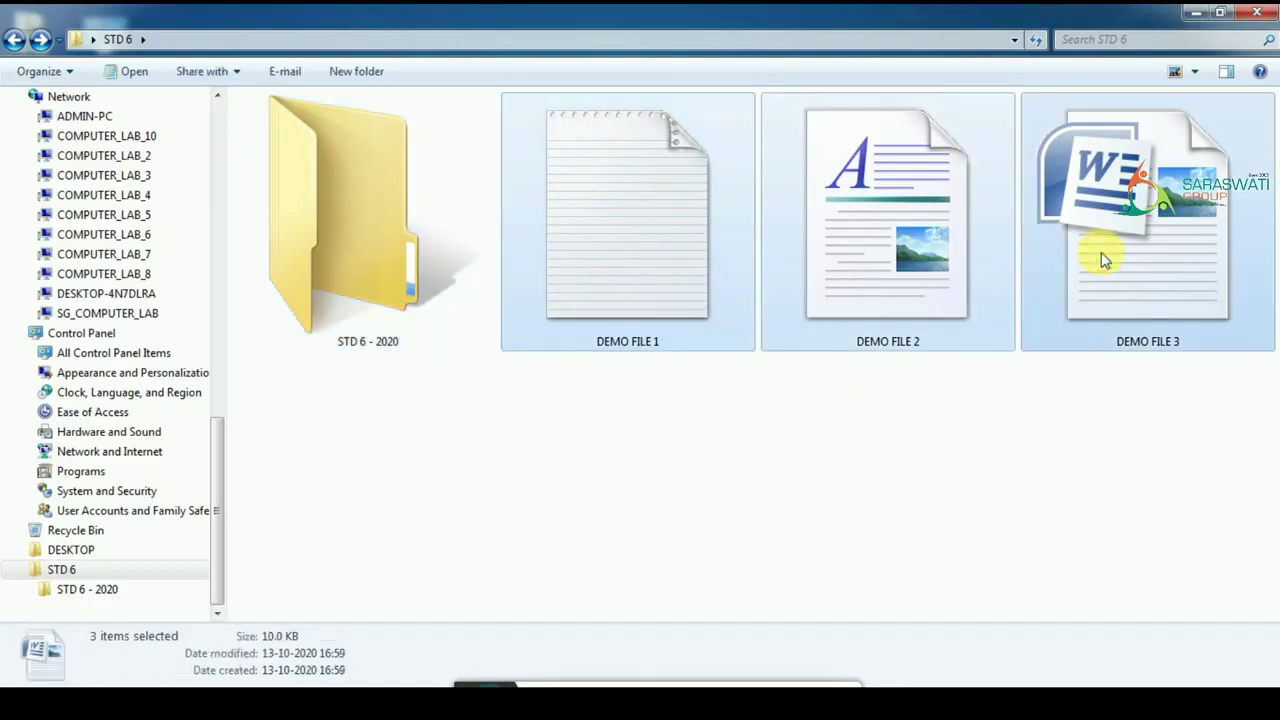
double_click(357, 229)
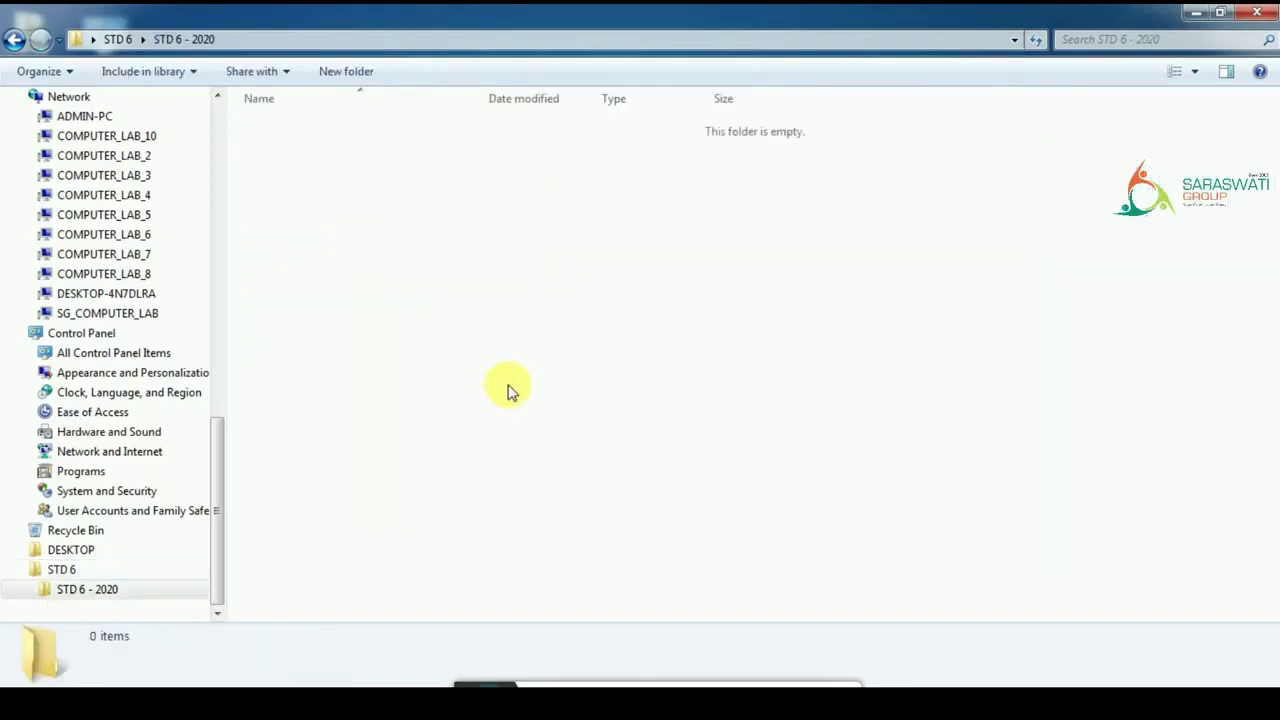
key("ctrl+v")
left_click(569, 463)
key("BackSpace")
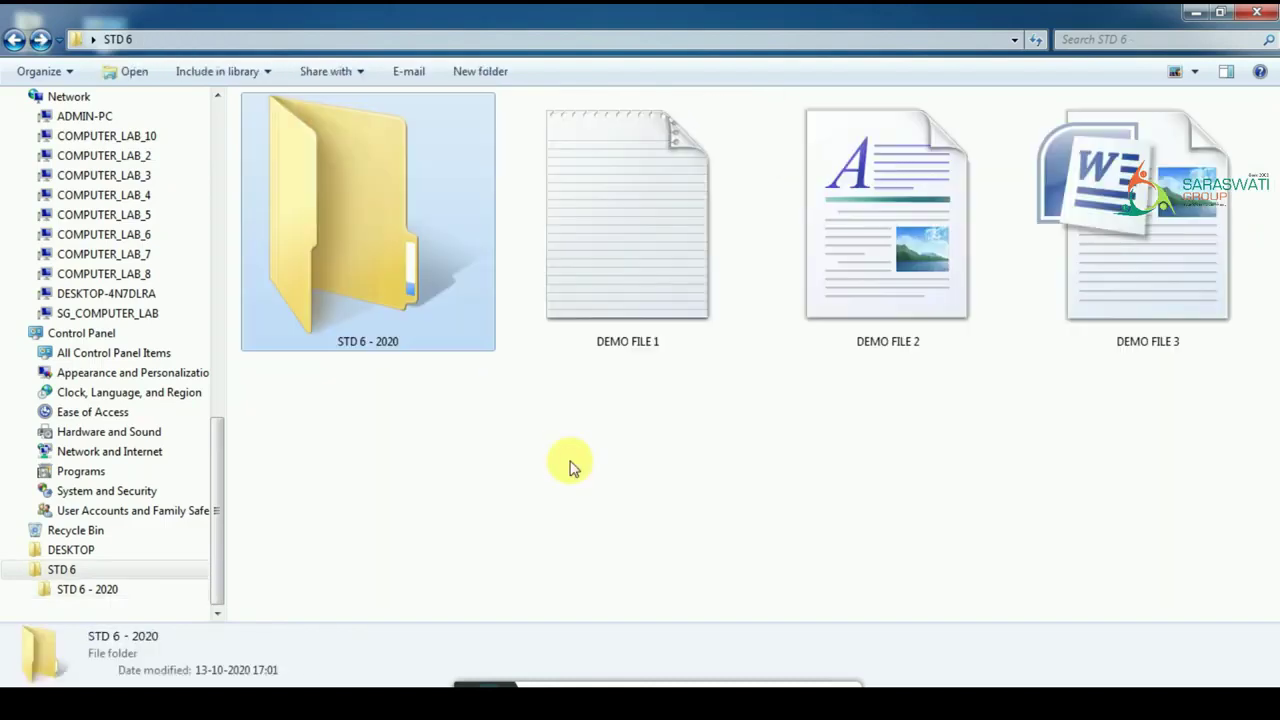
- Refresh the STD 6 folder and reduce its icons to a size between Large Icons and Medium Icons
left_click(569, 463)
right_click(571, 465)
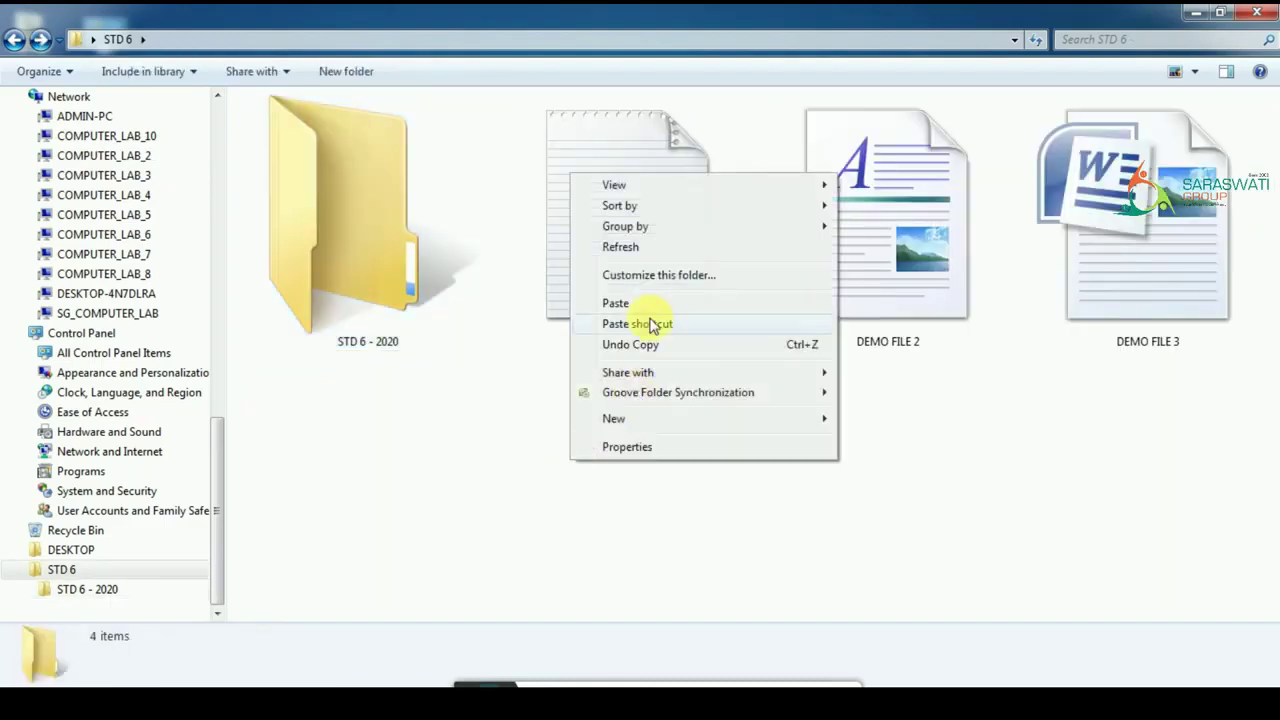
left_click(673, 246)
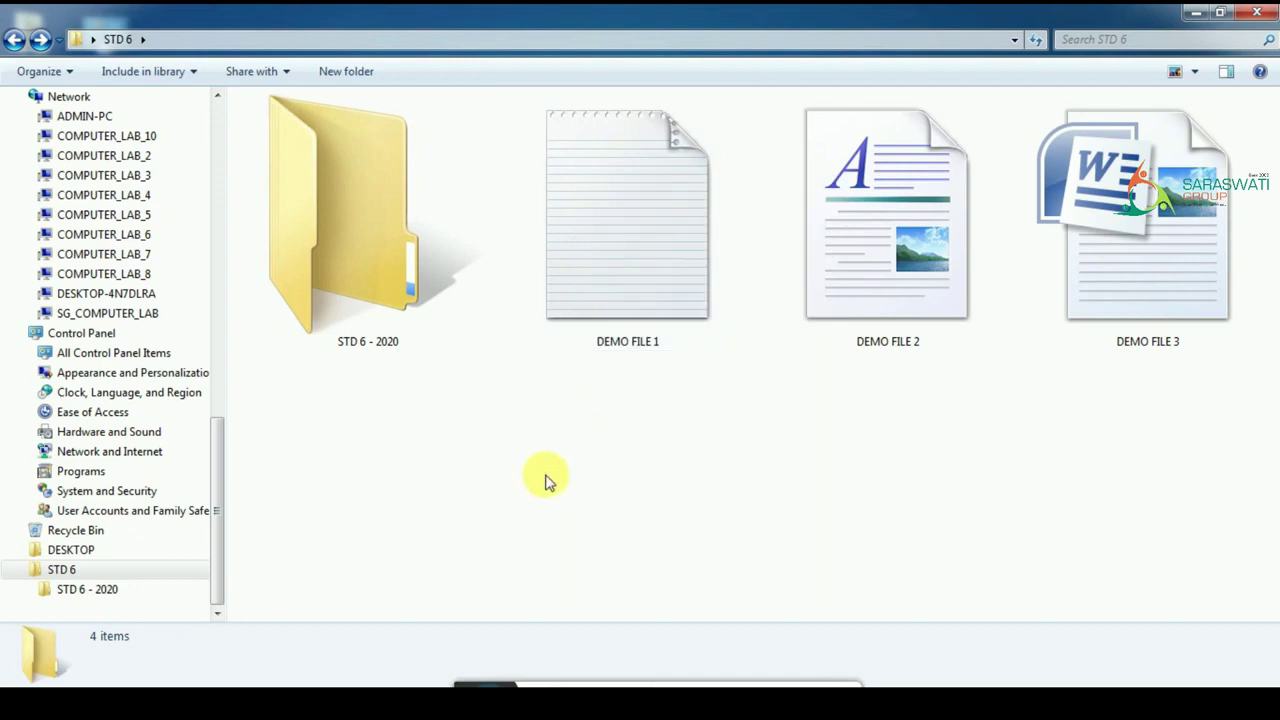
left_click(1191, 71)
left_click_drag(1141, 72, 1134, 120)
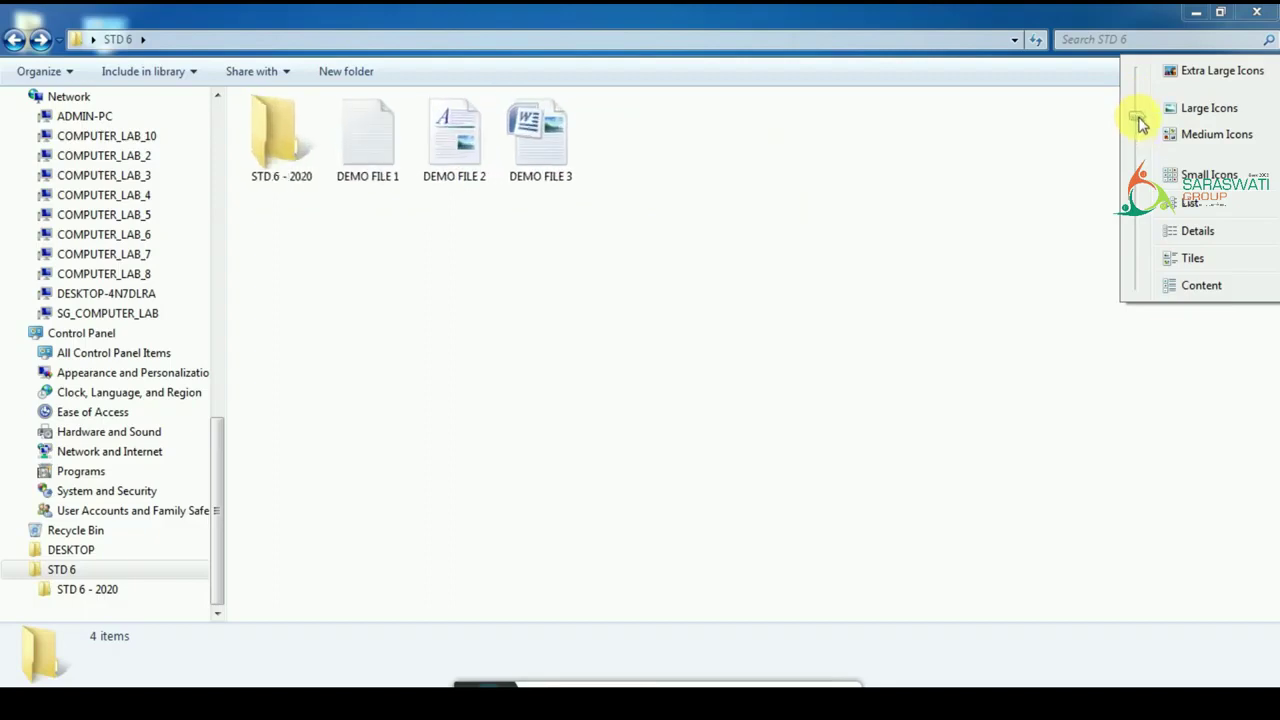
right_click(1005, 245)
left_click(1040, 318)
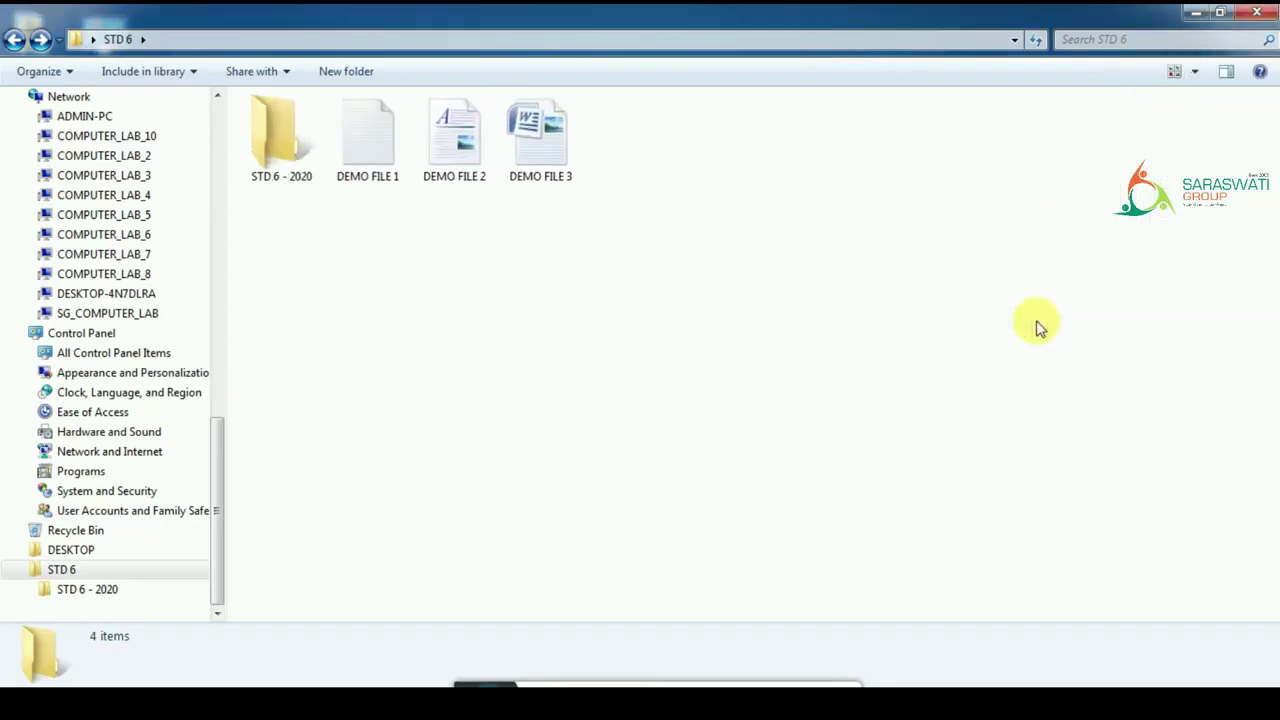
- Go back to the desktop, reopen the STD 6 folder, and switch to the Libraries overview
key("BackSpace")
key("Return")
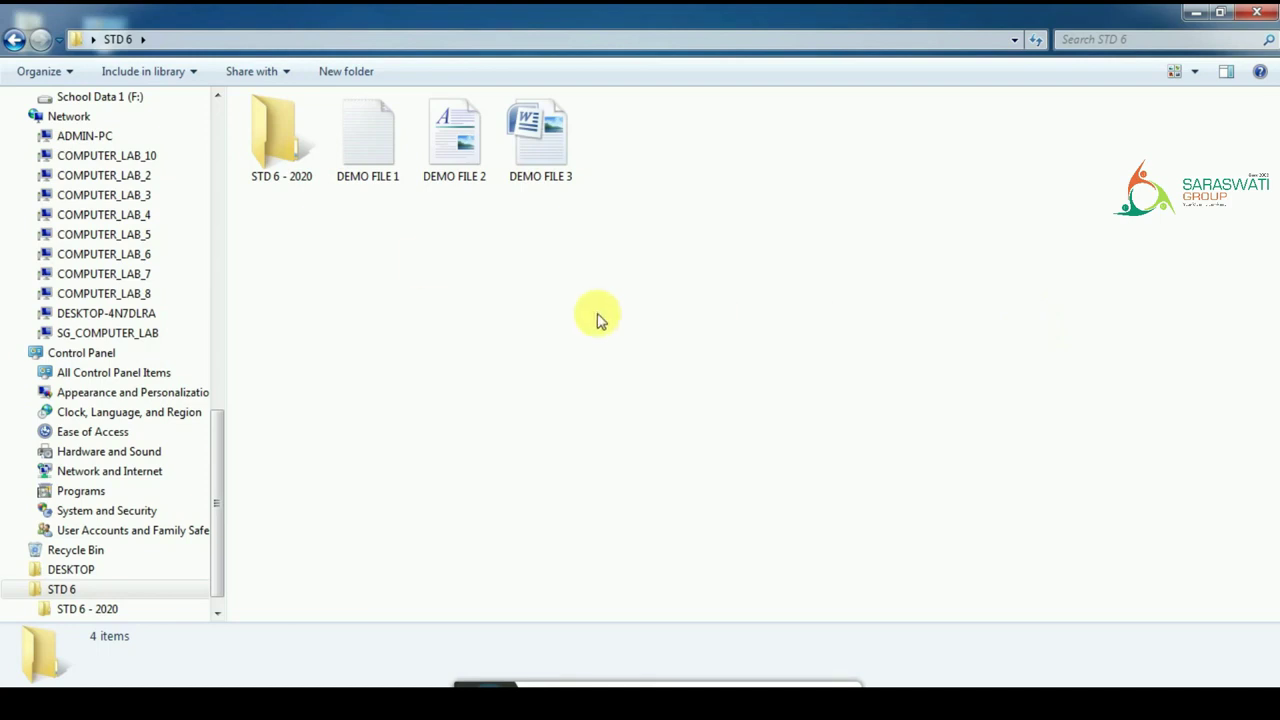
left_click(218, 155)
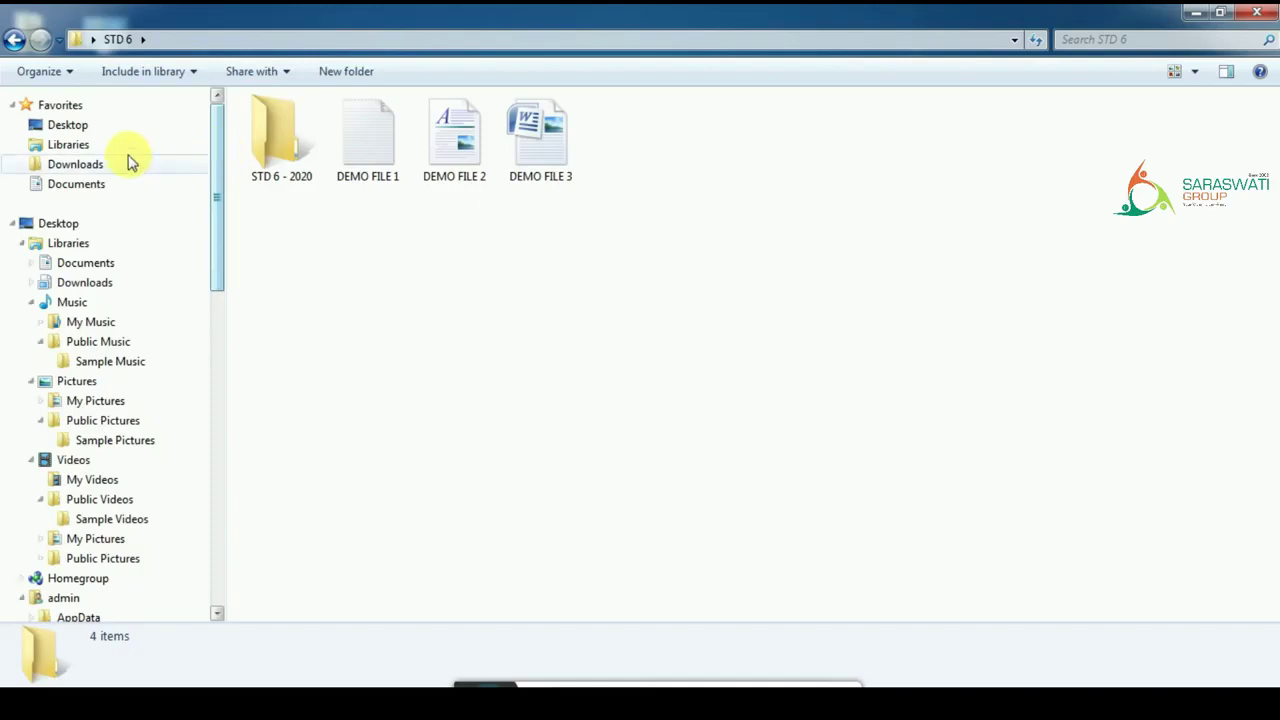
left_click(70, 145)
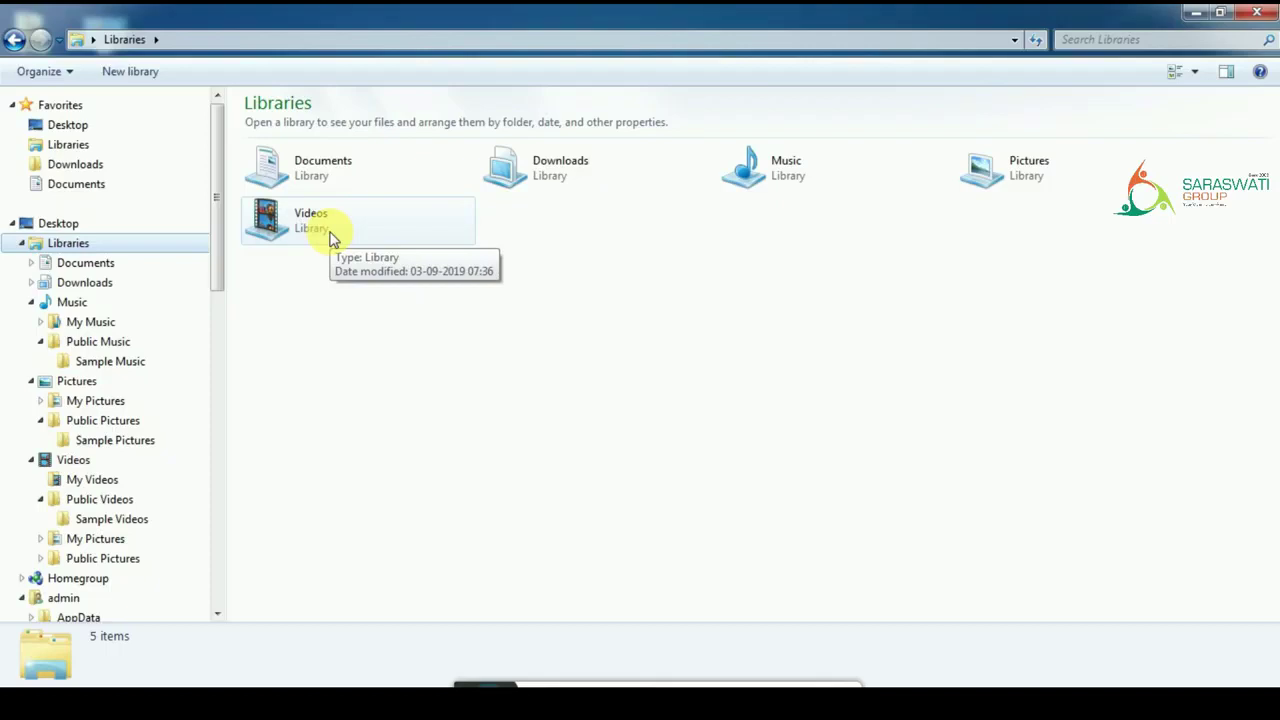
left_click(333, 238)
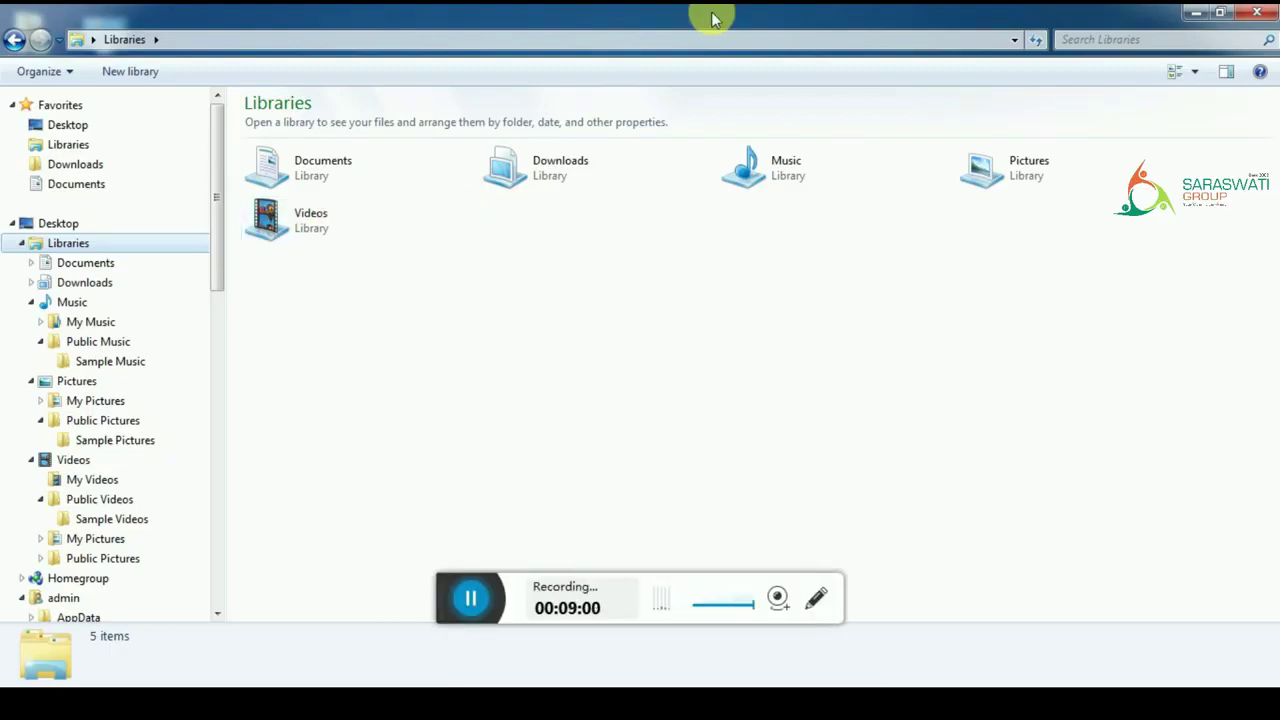
left_click(452, 604)
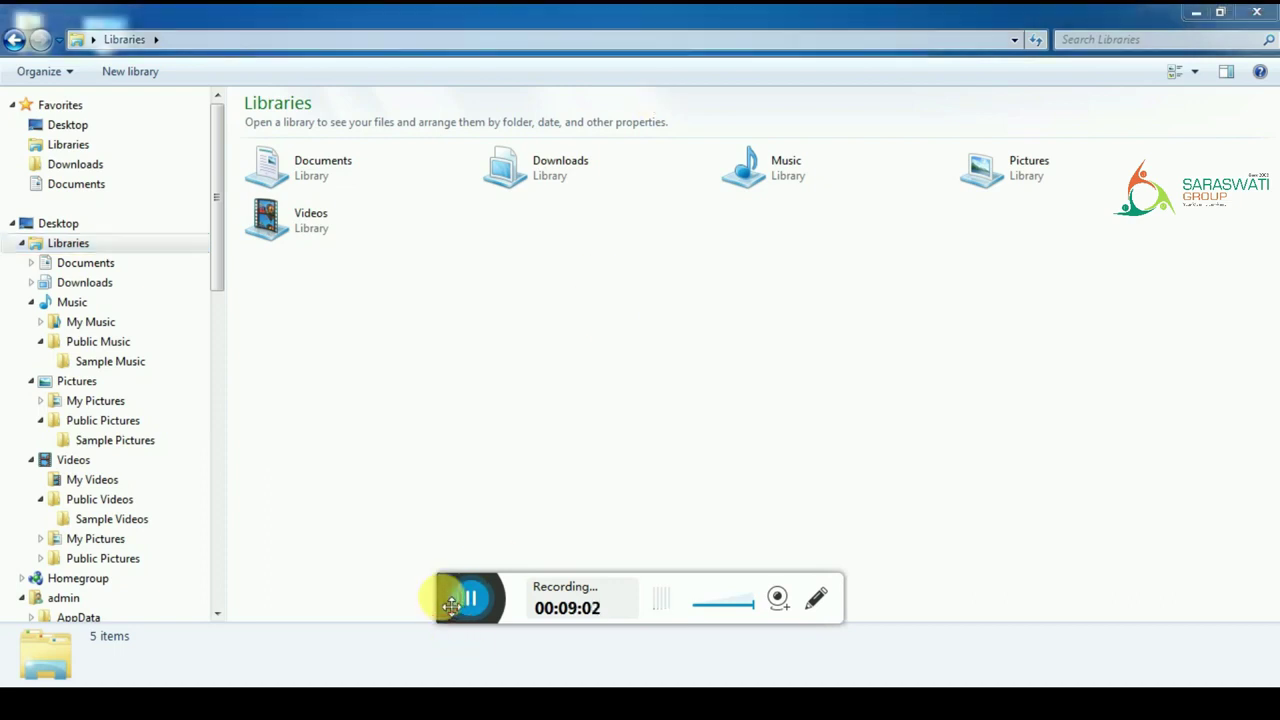
left_click_drag(452, 604, 438, 684)
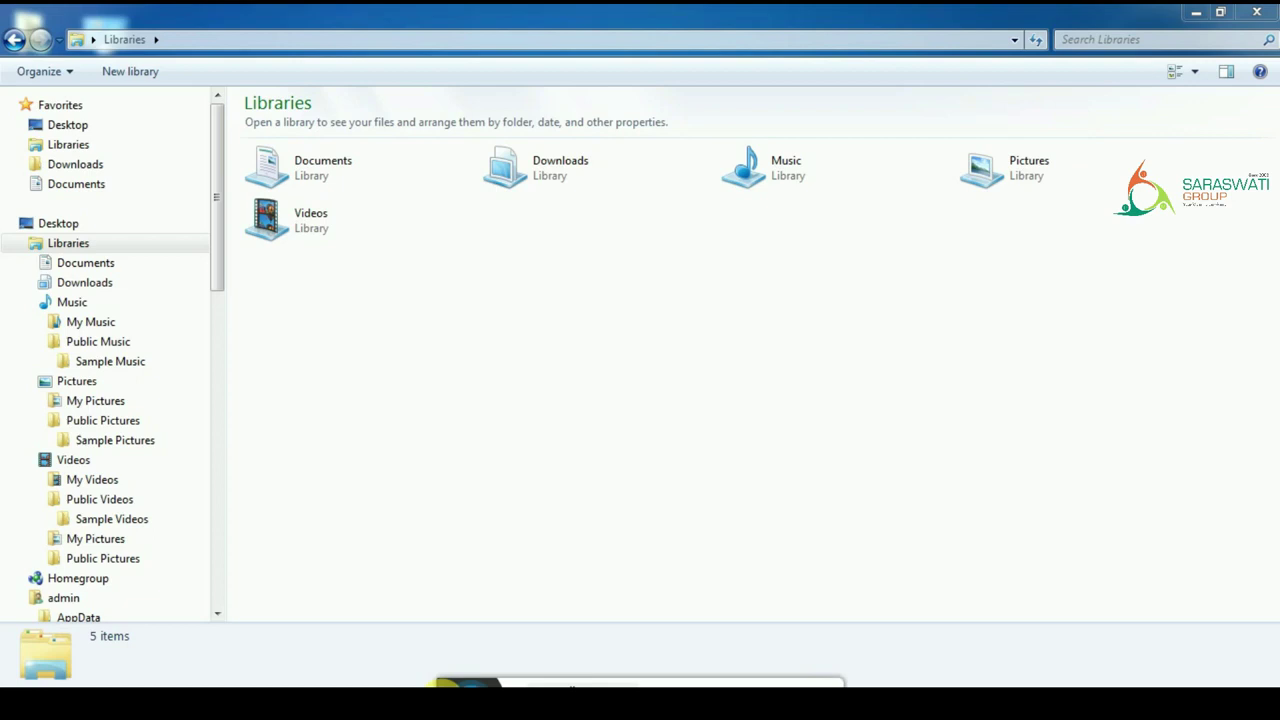
- View the Documents library and the Sample Pictures folder in the Pictures library, and return to the Libraries overview
double_click(330, 170)
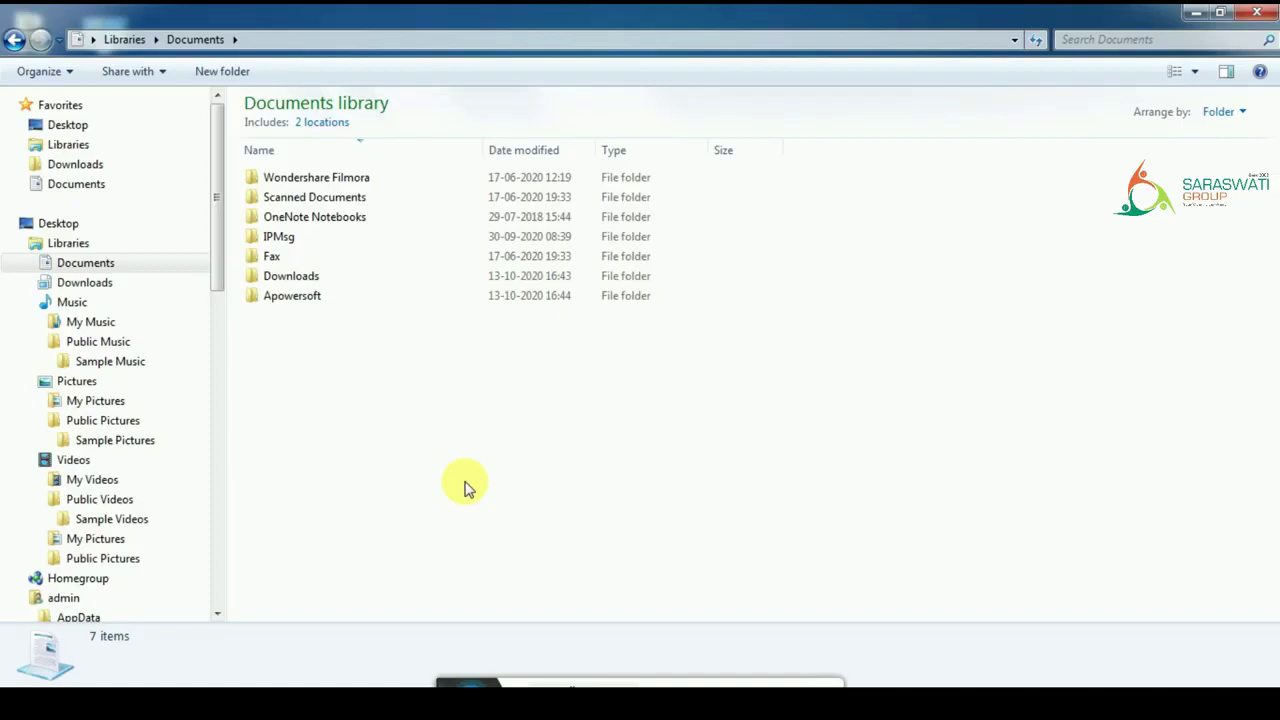
left_click(72, 244)
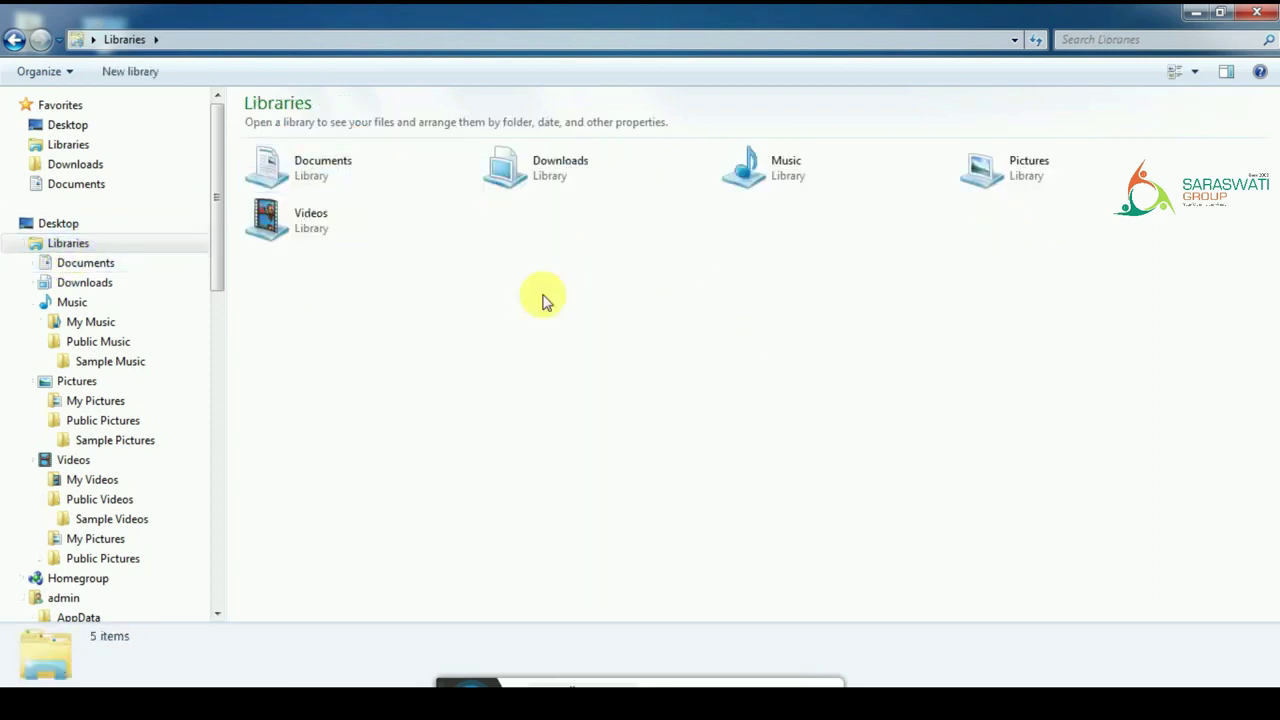
left_click(993, 170)
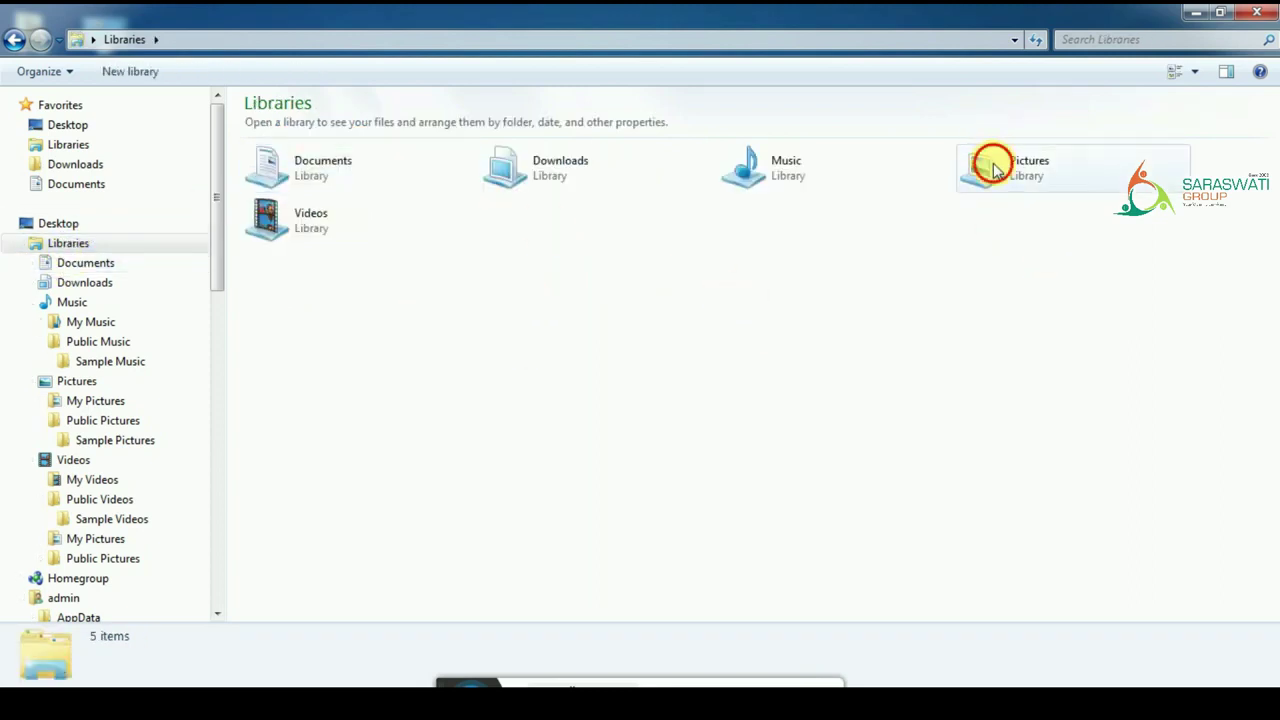
left_click(993, 170)
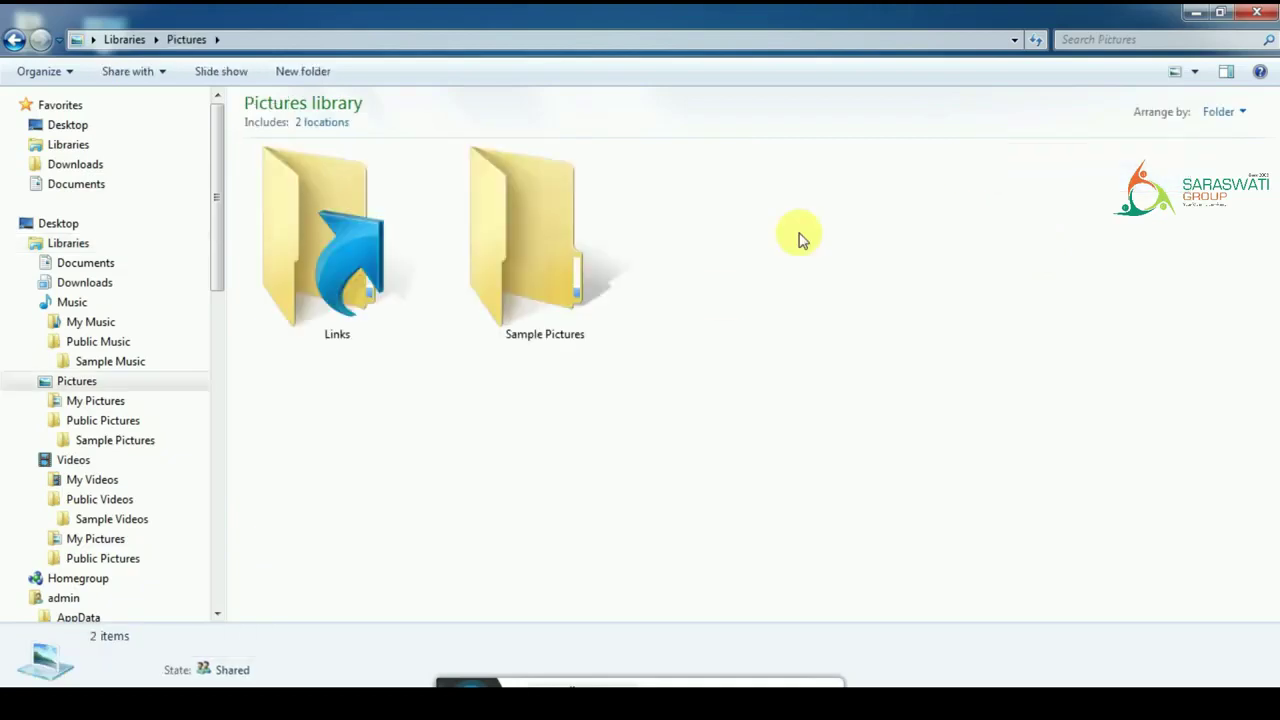
double_click(534, 276)
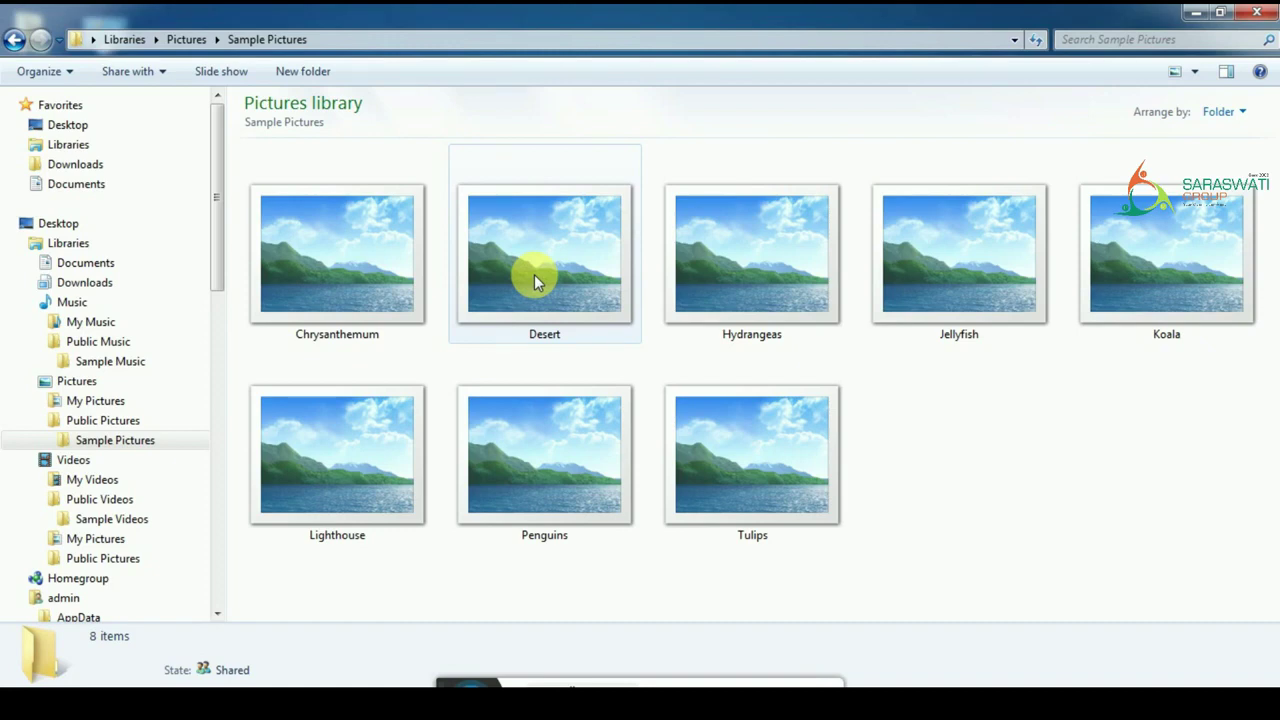
left_click(88, 244)
left_click(474, 386)
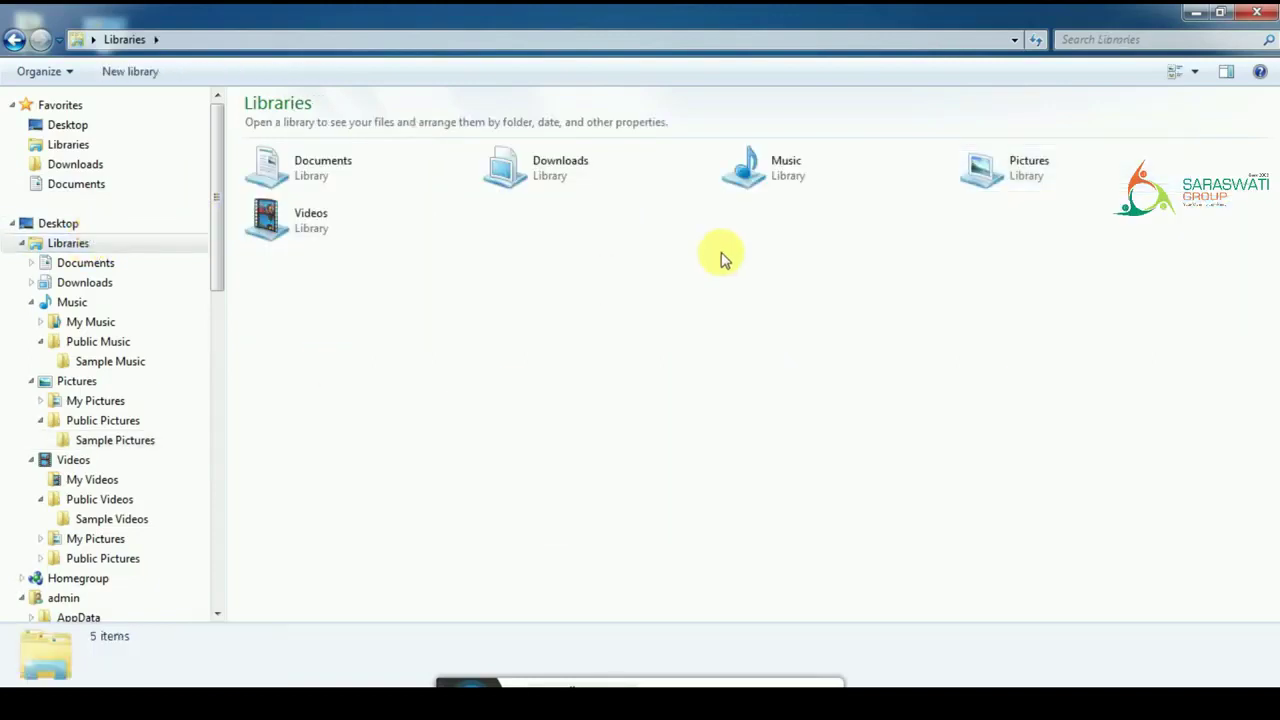
- Select the Music library in the Libraries overview, and open the Documents library
left_click(800, 176)
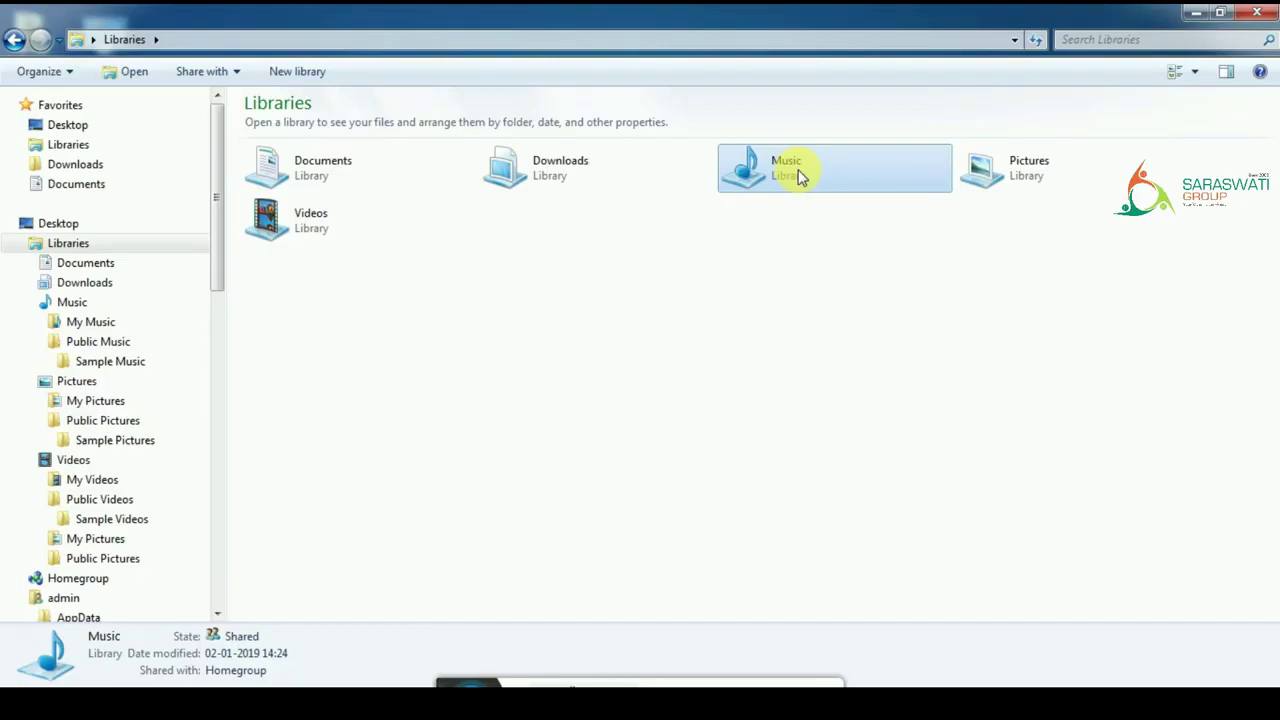
double_click(379, 184)
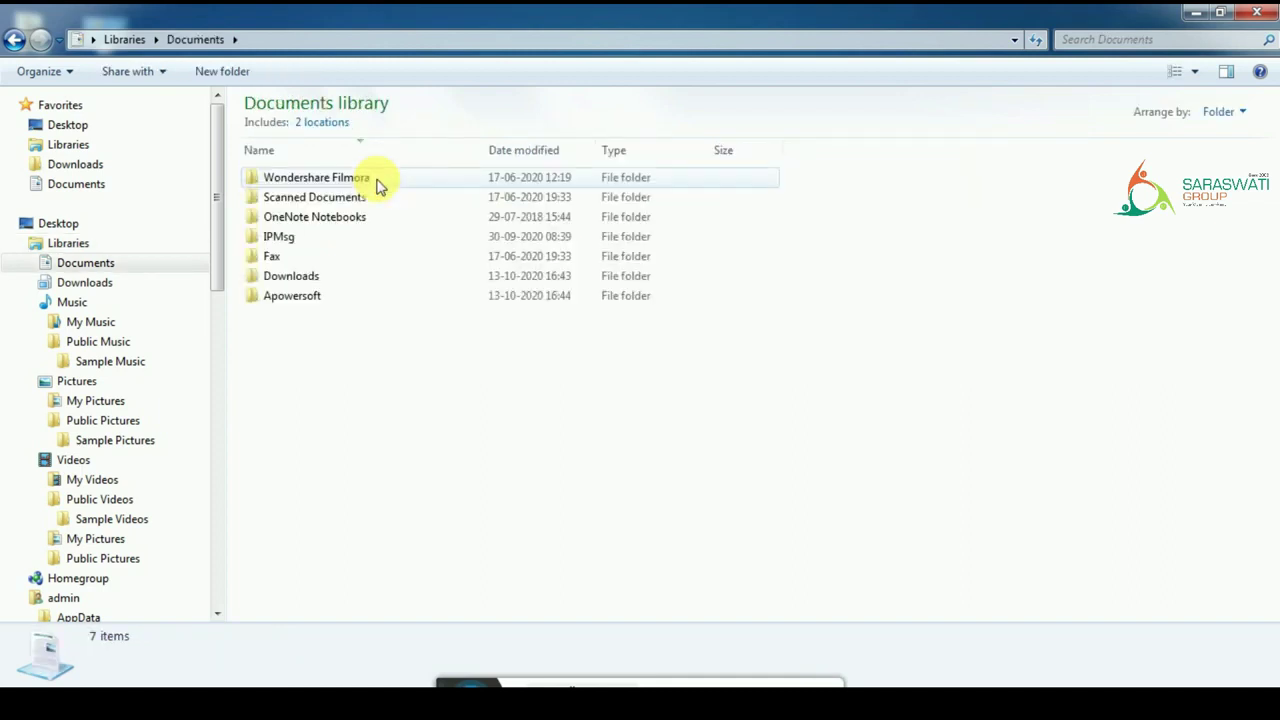
- Return to the Libraries overview and open the Pictures library
key("BackSpace")
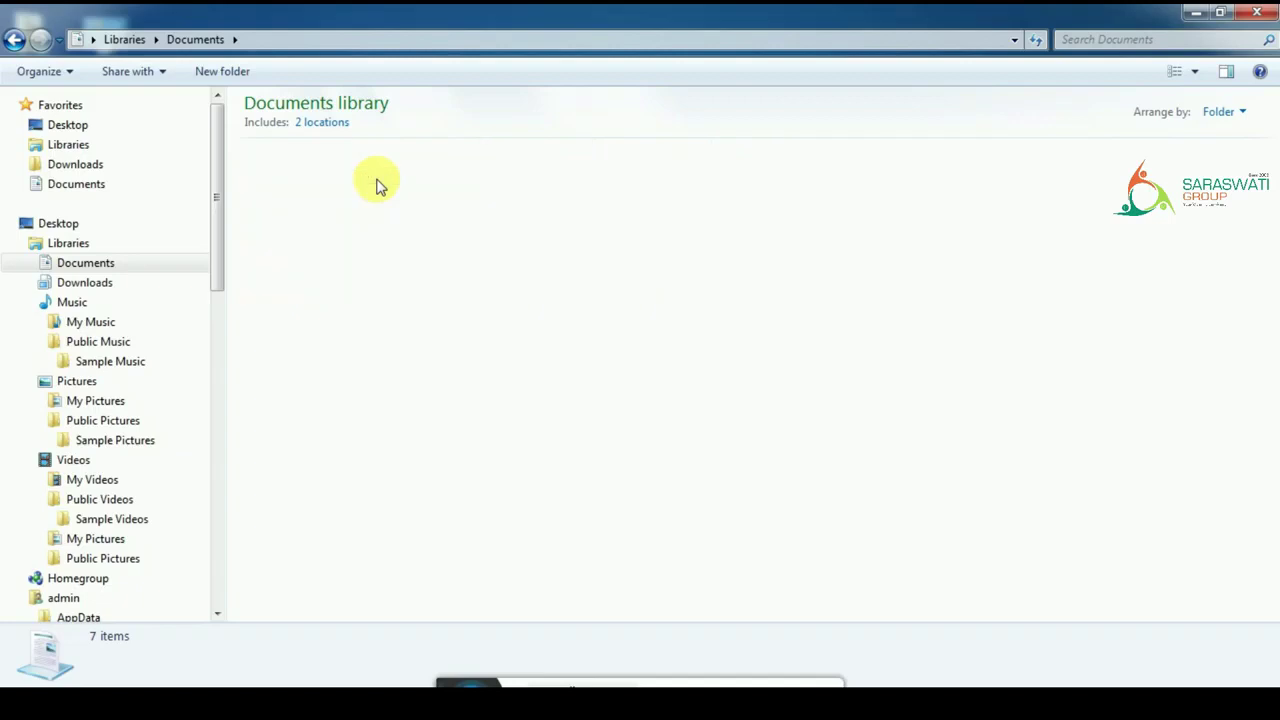
key("Right")
key("Right")
key("Right")
key("Return")
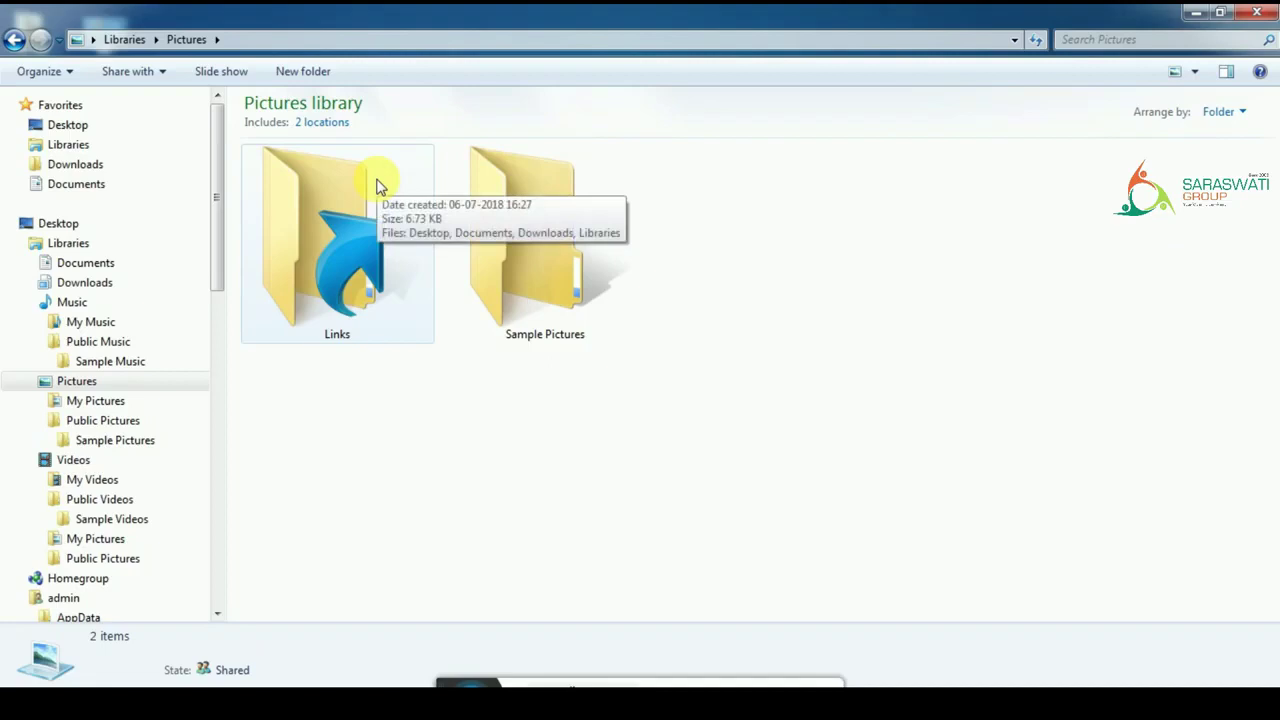
- View the Music library from the Libraries overview, and open the Videos library
key("BackSpace")
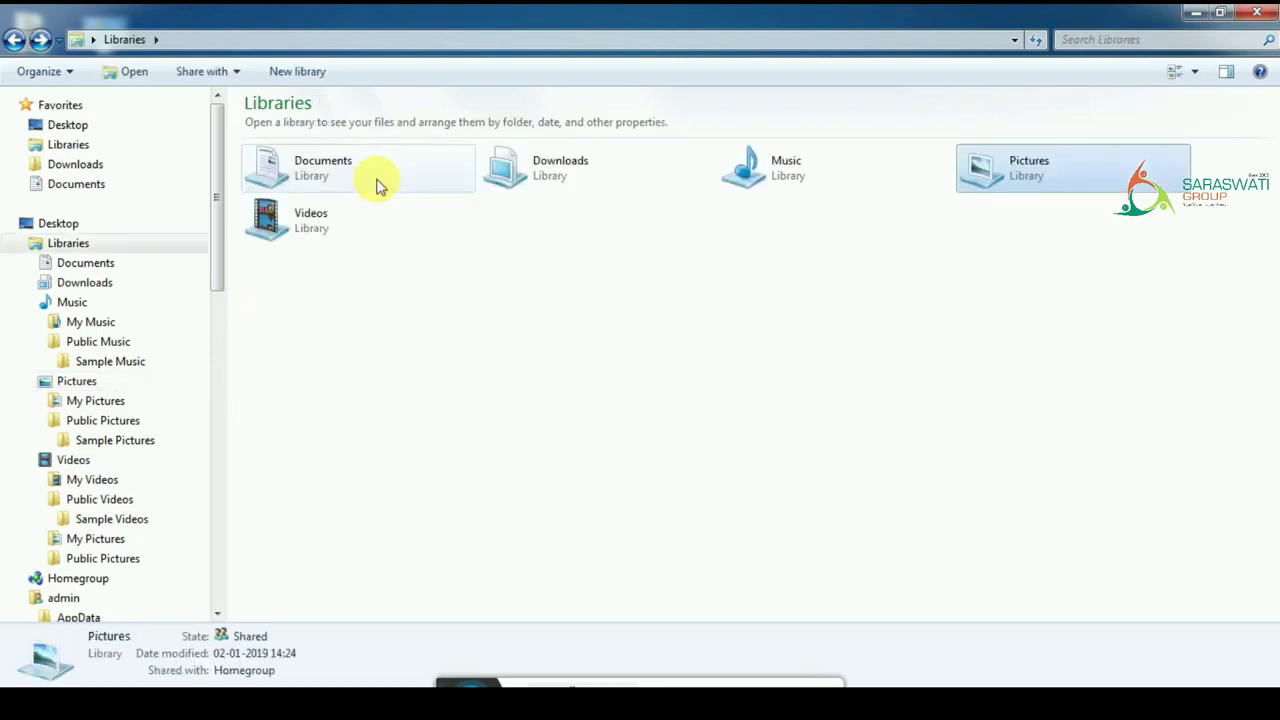
key("Left")
key("Return")
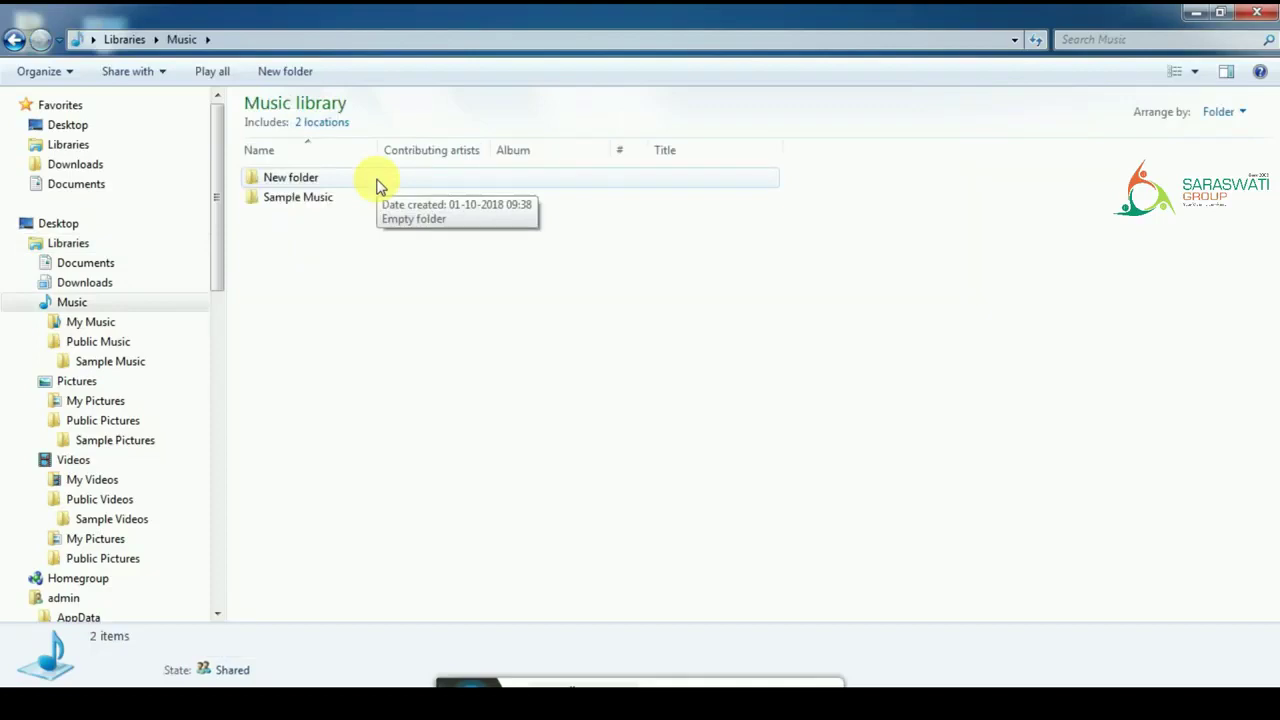
key("BackSpace")
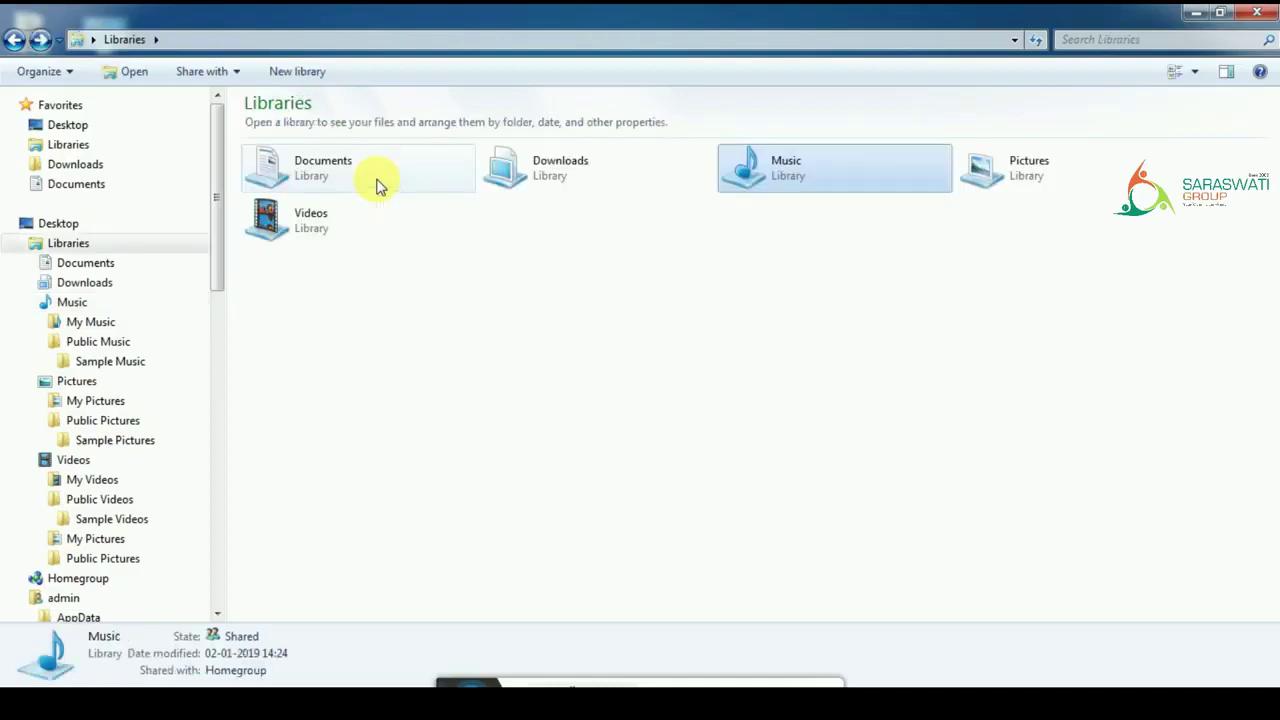
key("Right")
key("Right")
key("Return")
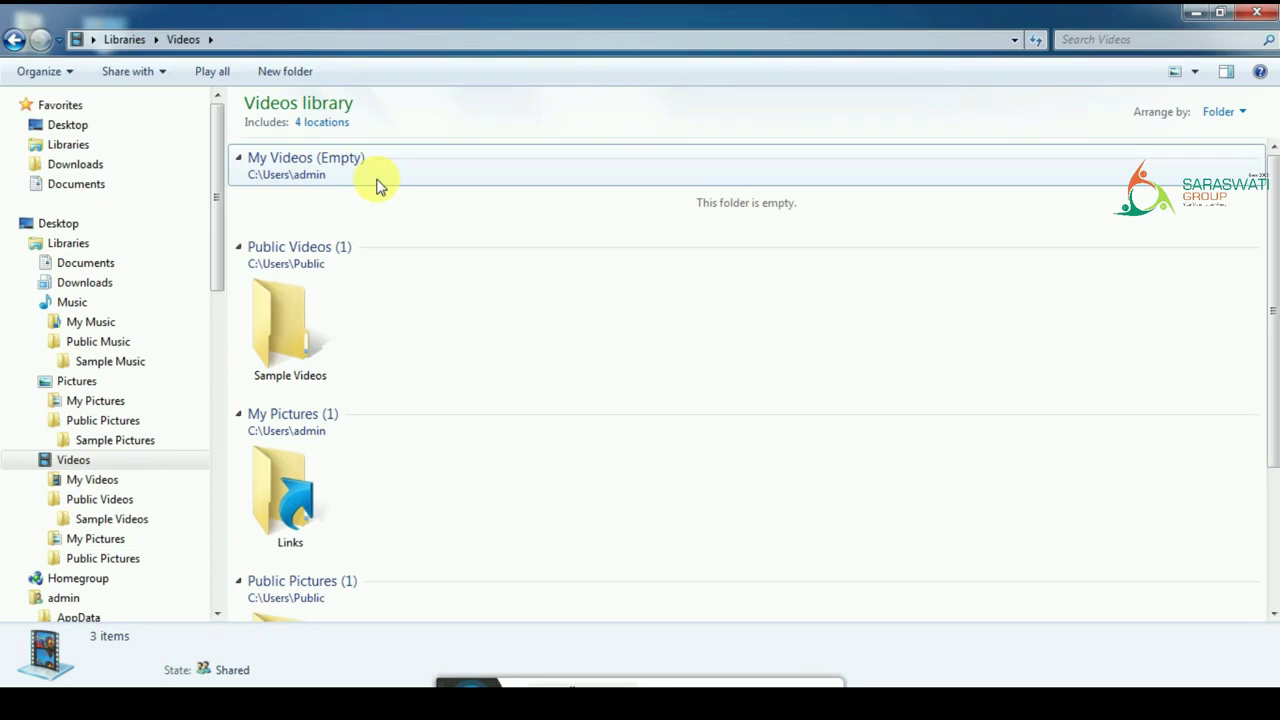
- Open the Documents library in a new window
key("super")
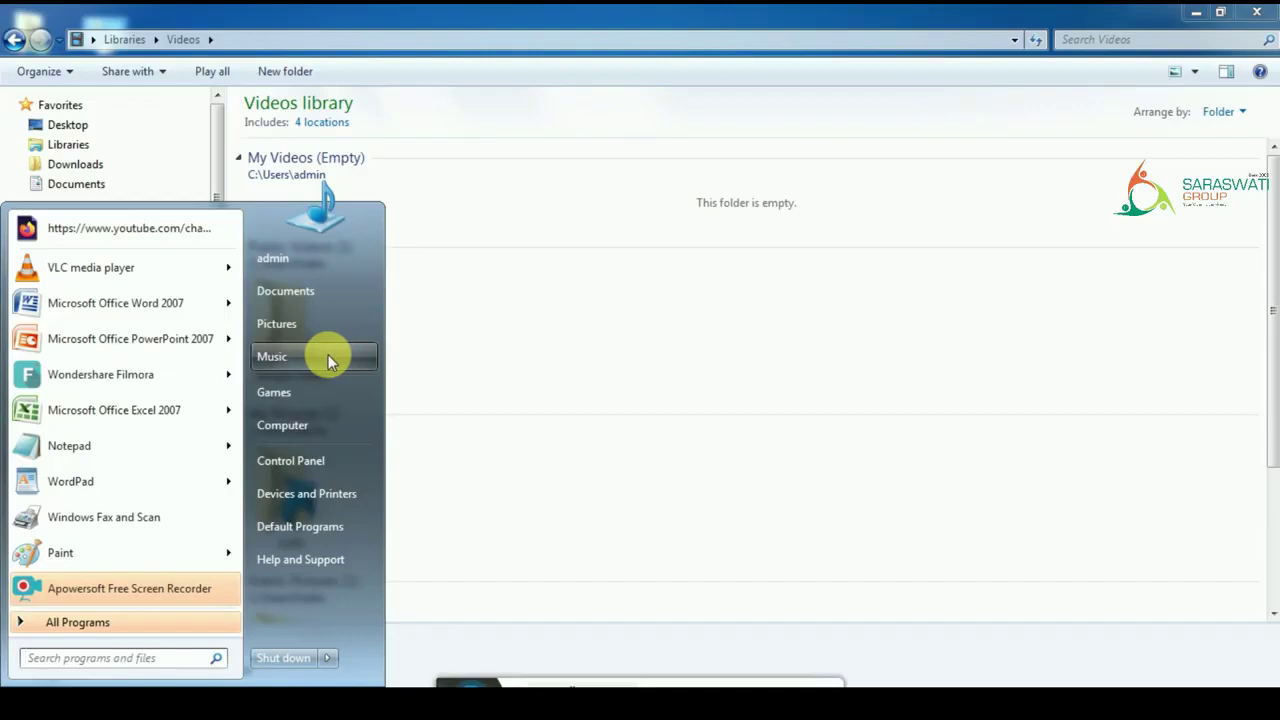
left_click(330, 291)
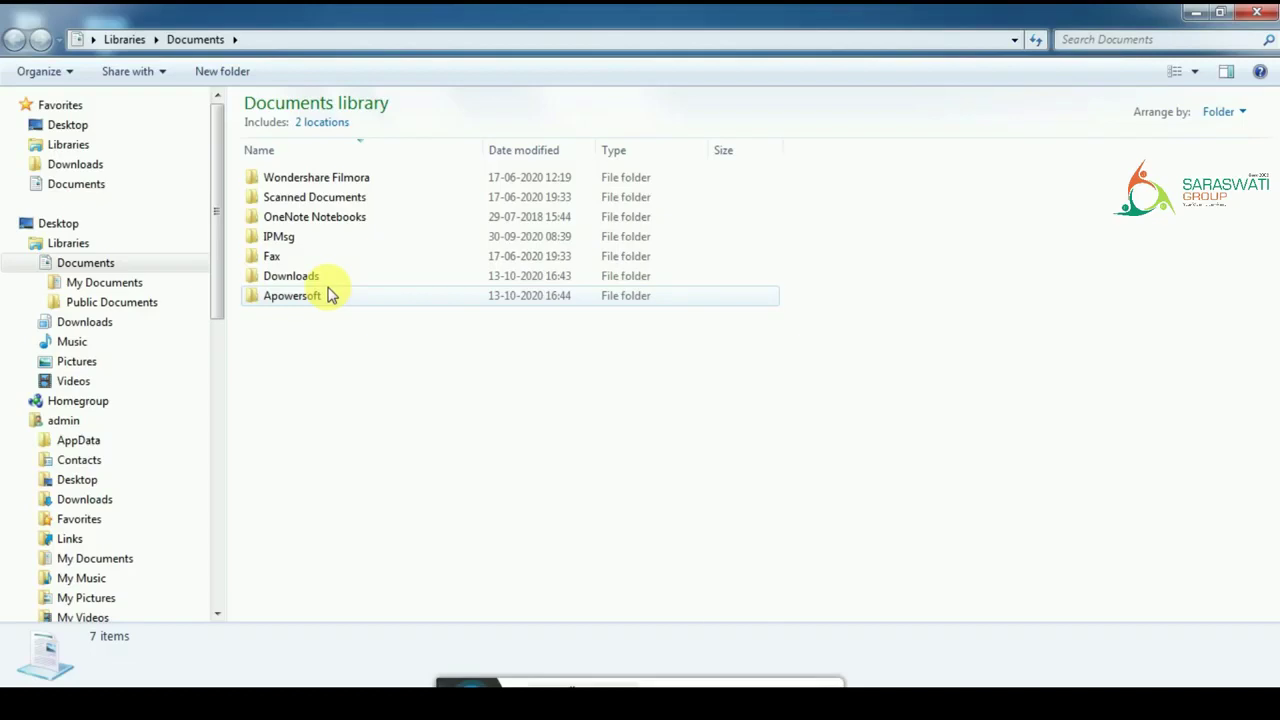
left_click(450, 683)
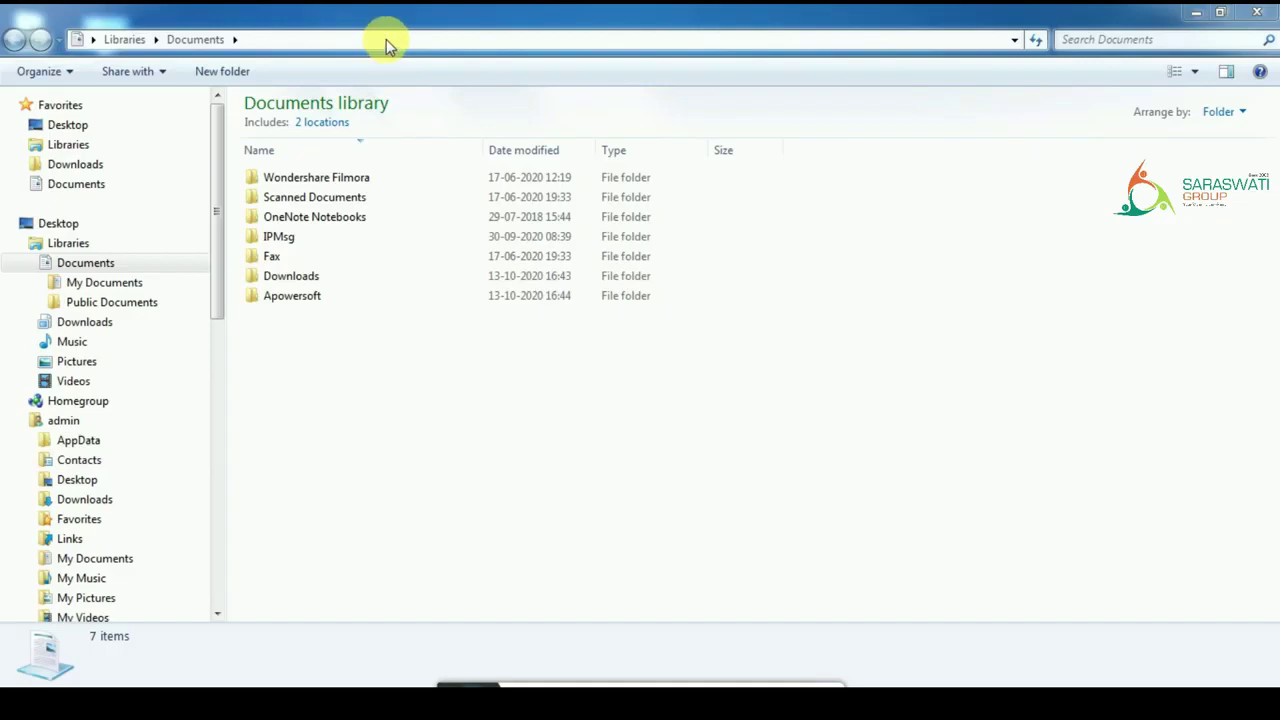
- Show and hide the menu bar of the Documents window, and display the library's location as an editable text path
key("alt")
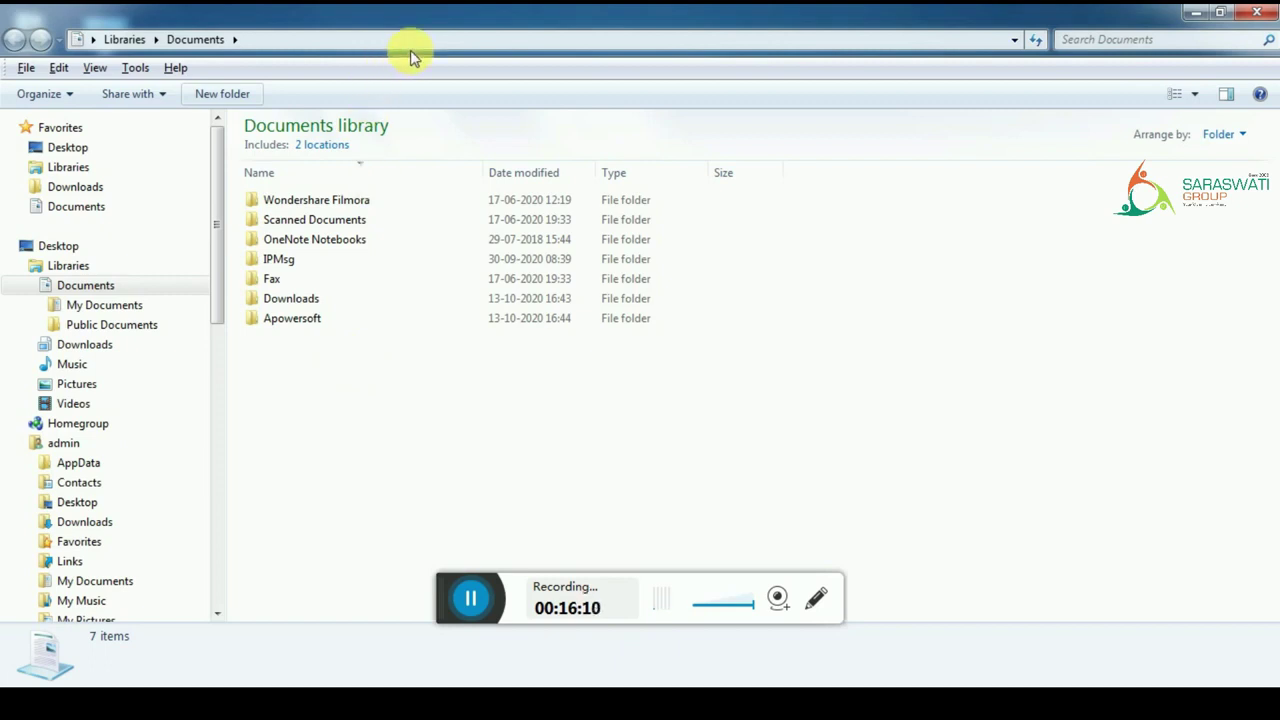
key("alt")
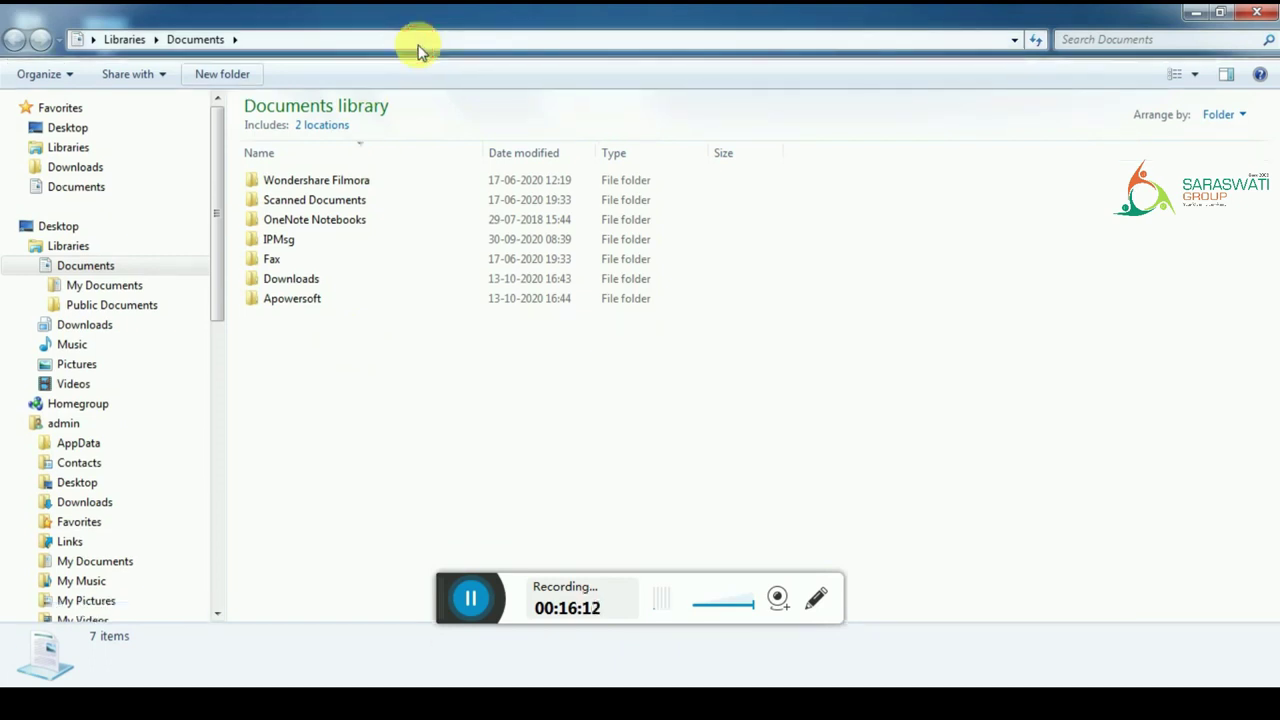
left_click(413, 46)
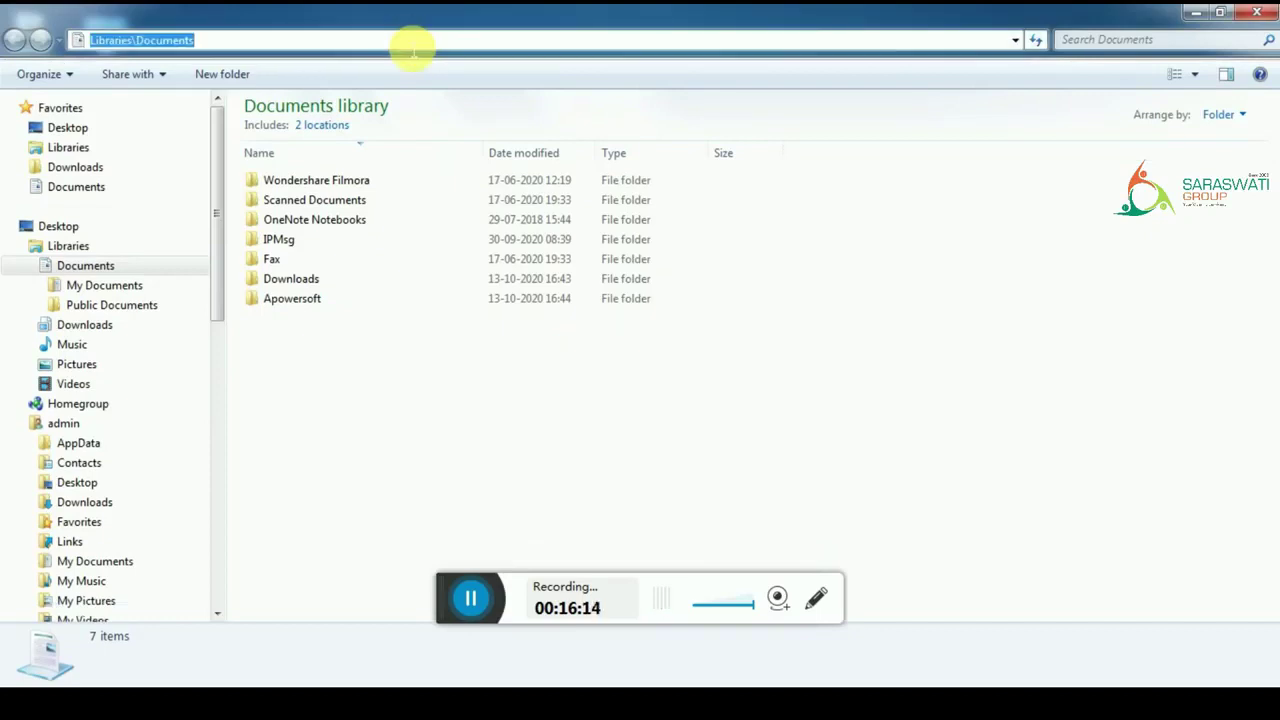
left_click(413, 46)
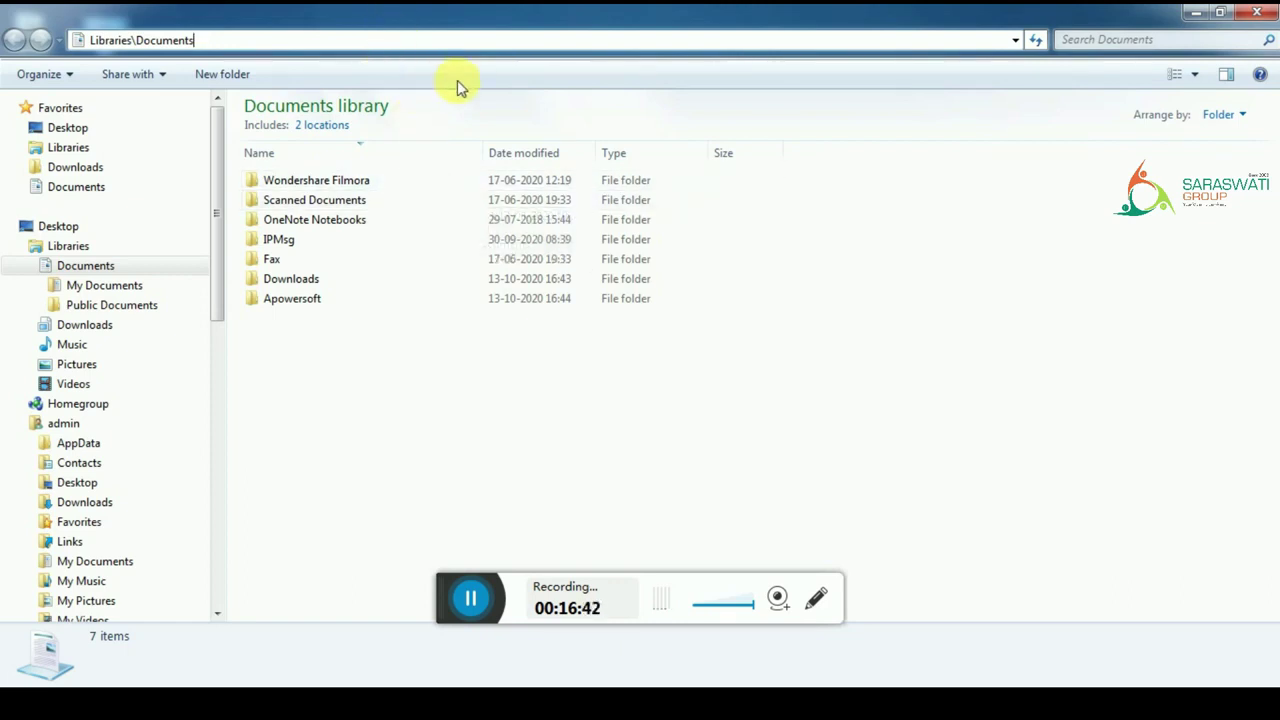
- Show the menu bar again, examine the File, Edit, Tools and Help commands, and close it
key("alt")
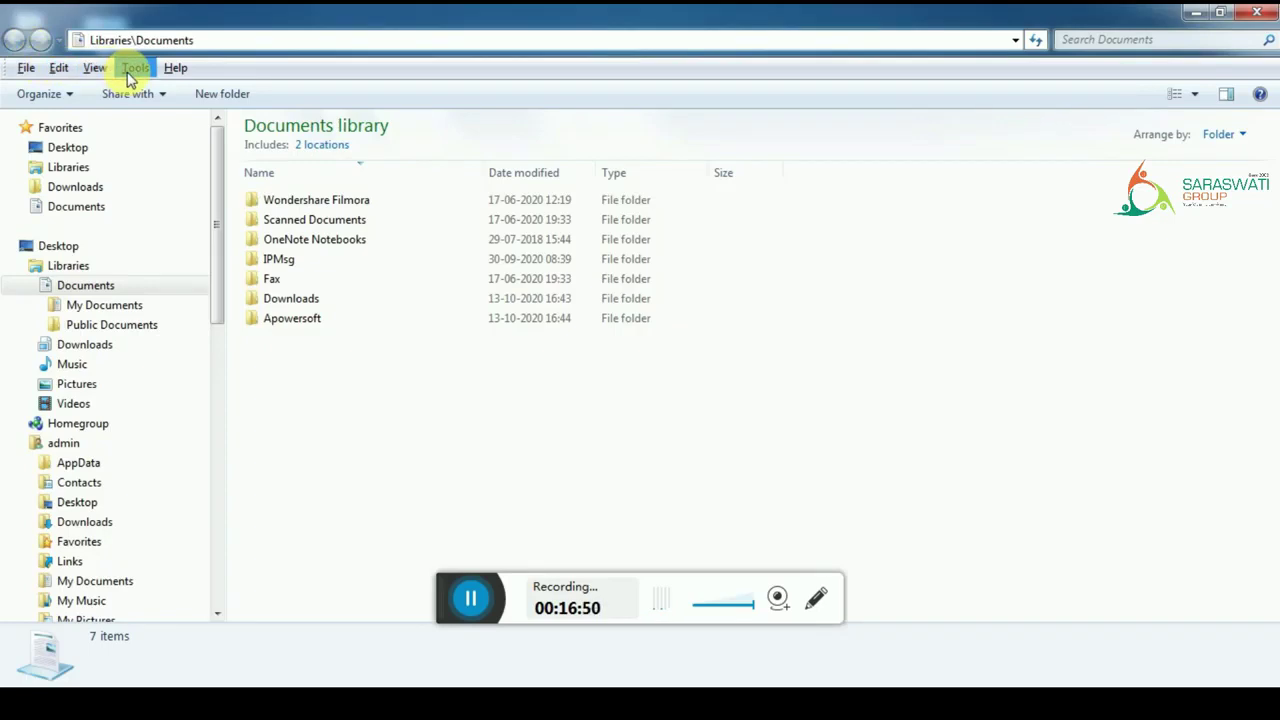
left_click(40, 68)
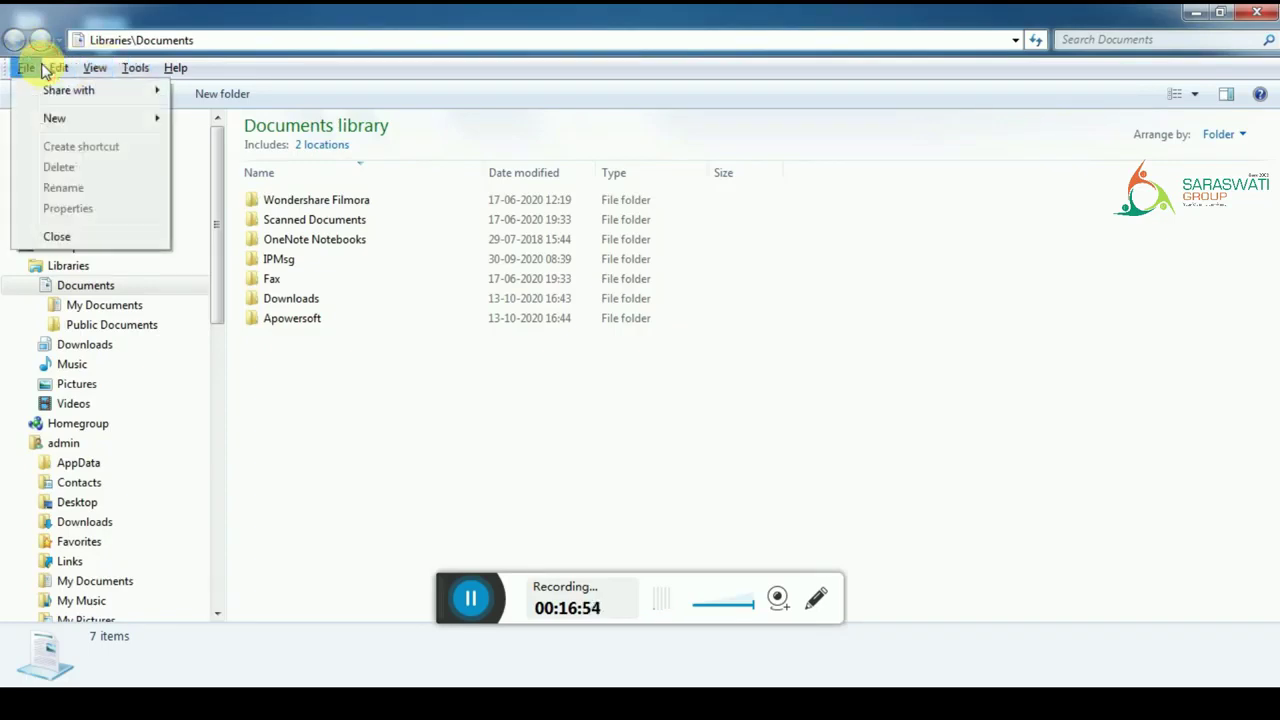
left_click(46, 67)
left_click(55, 69)
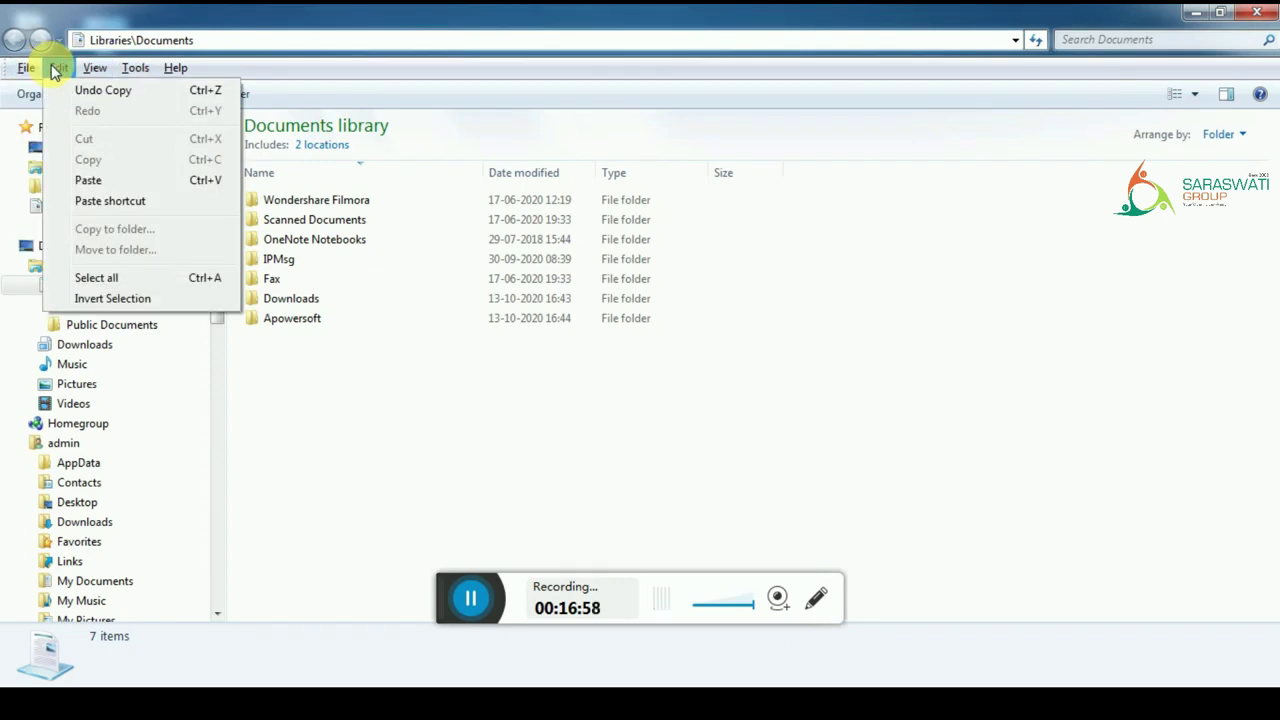
mouse_move(94, 68)
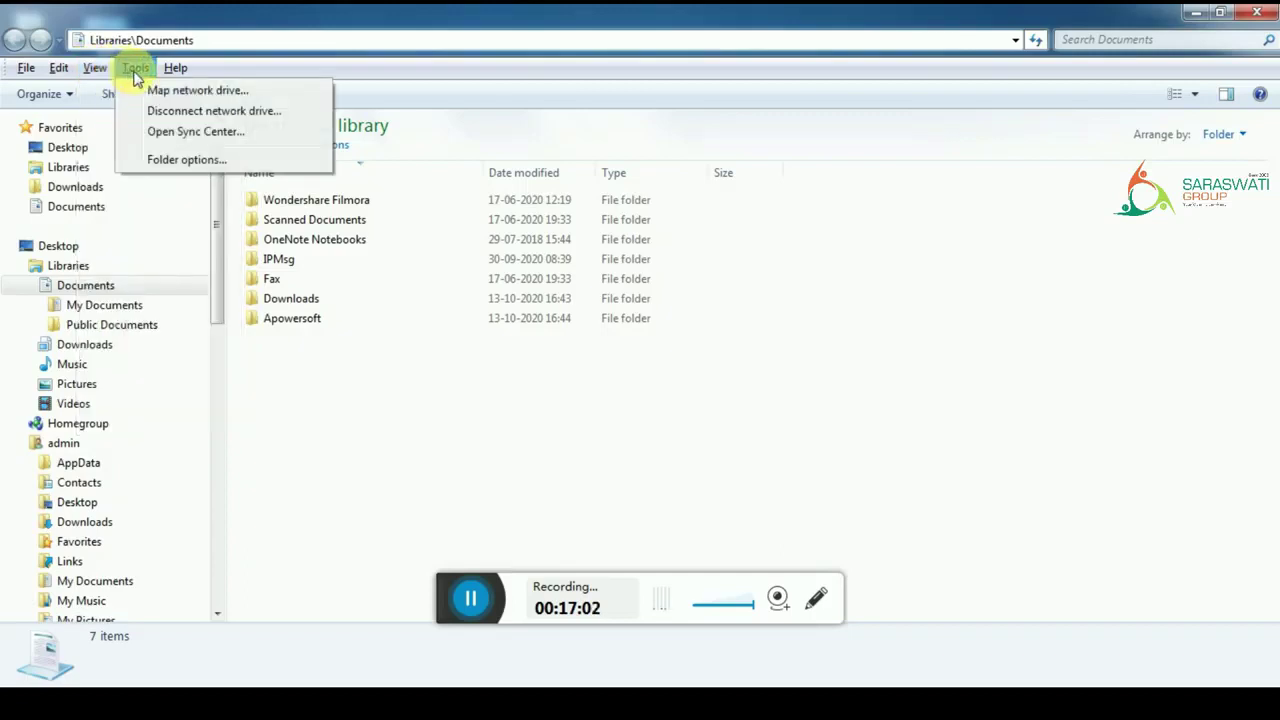
mouse_move(193, 70)
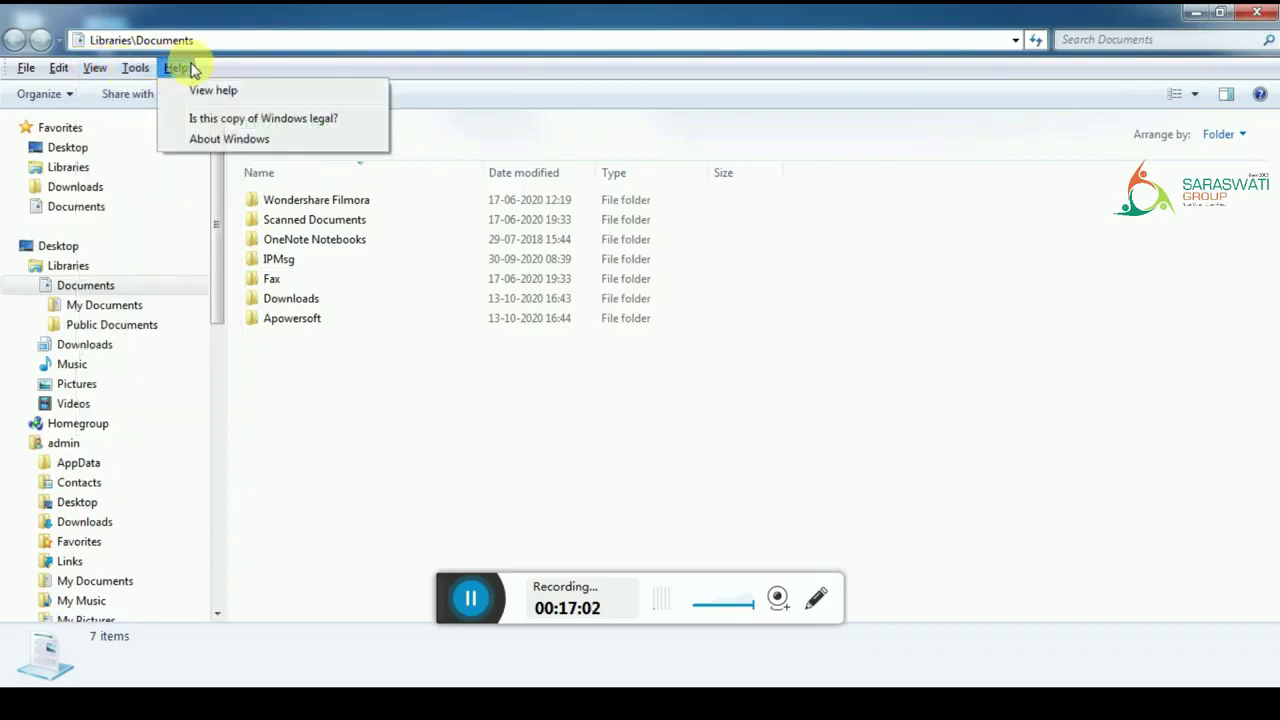
left_click(452, 94)
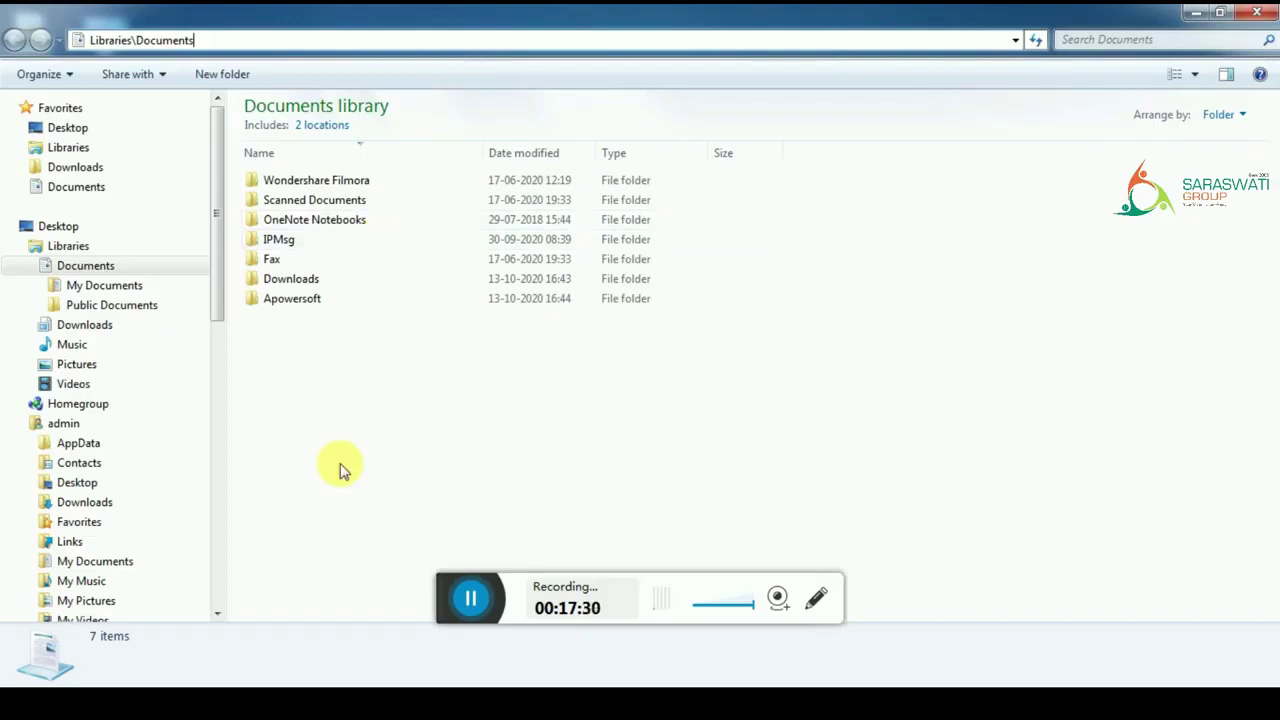
- Select the Apowersoft folder in the Documents library to view its details, and clear the selection
left_click(465, 628)
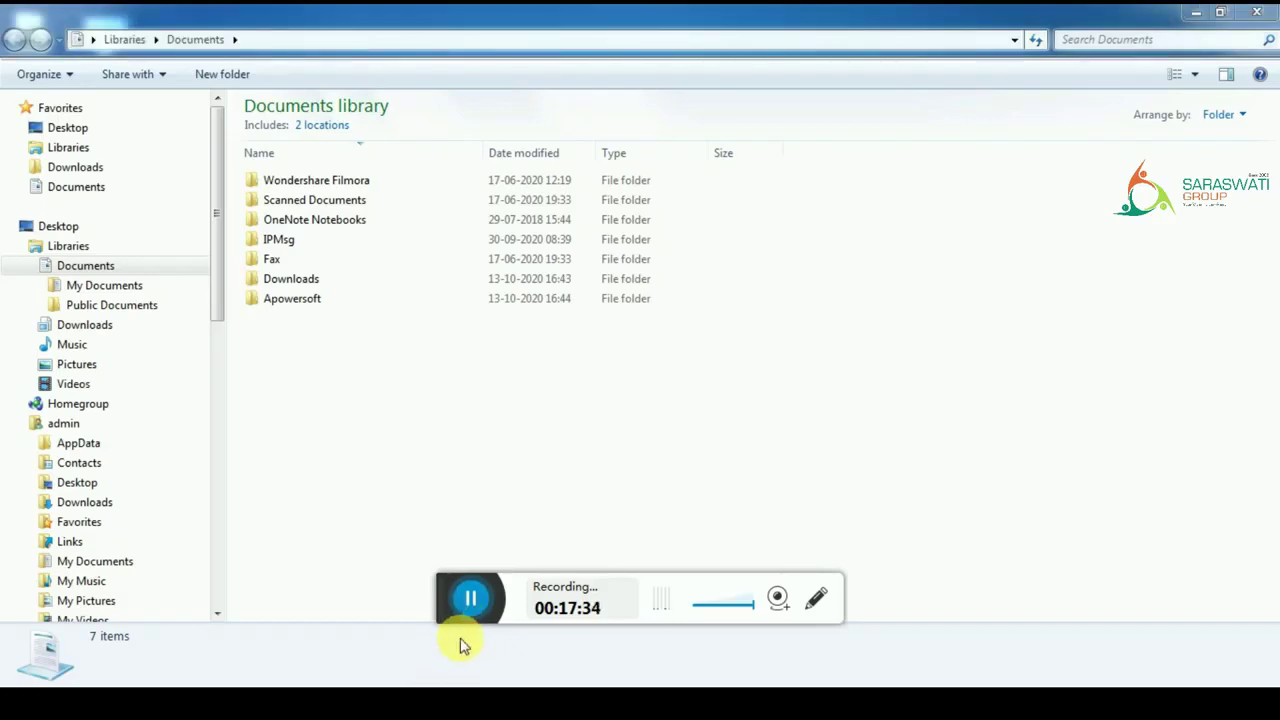
left_click(392, 309)
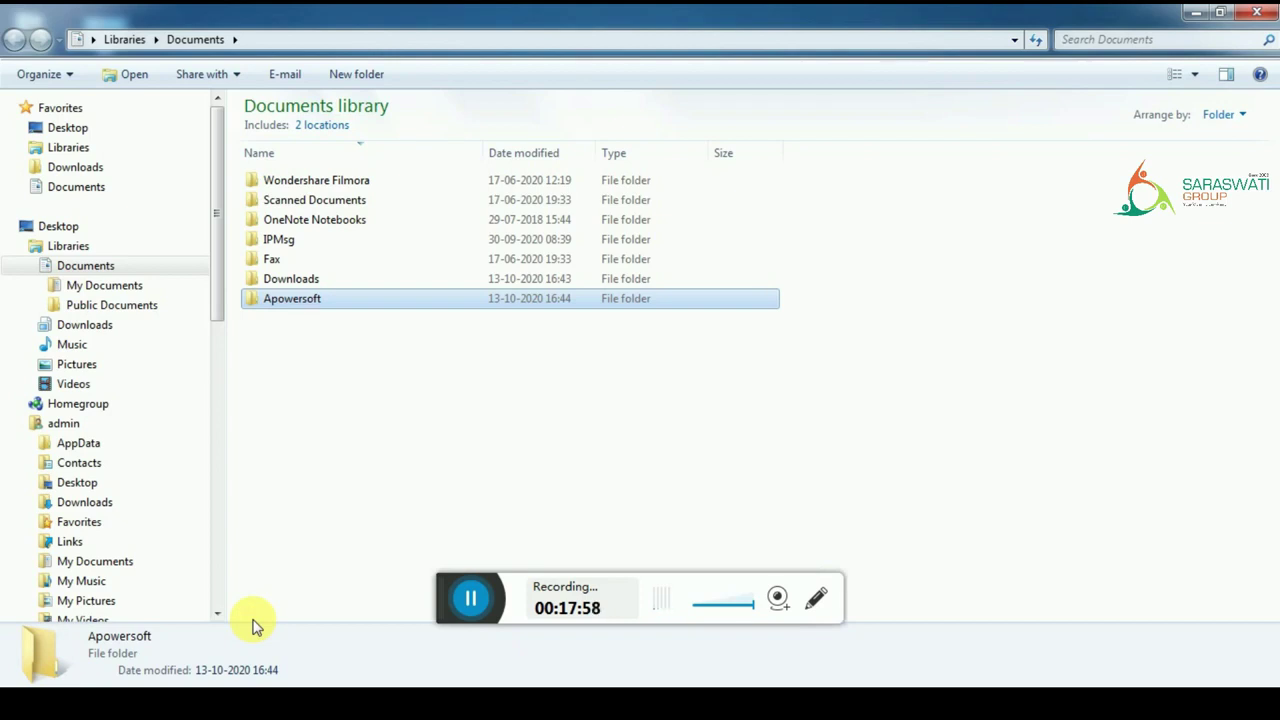
left_click(451, 443)
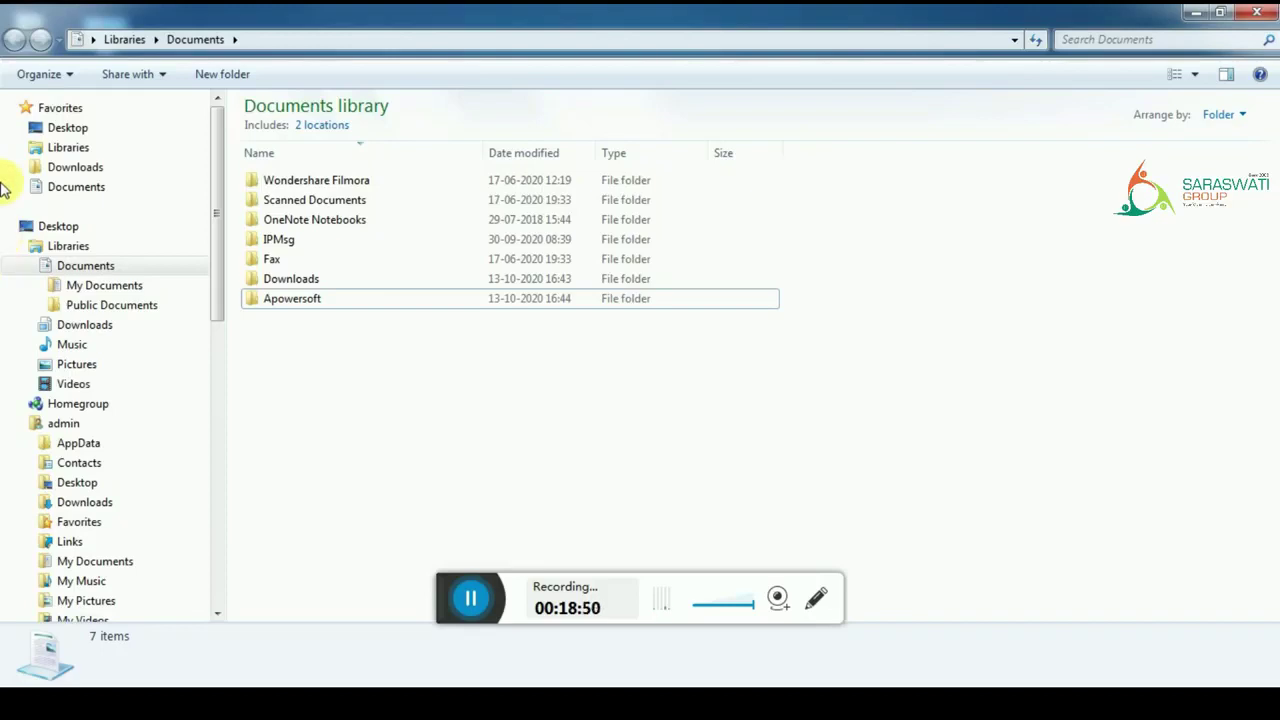
- Open the STD 6 folder from the desktop, and switch to the Documents library through the folder tree
left_click(84, 130)
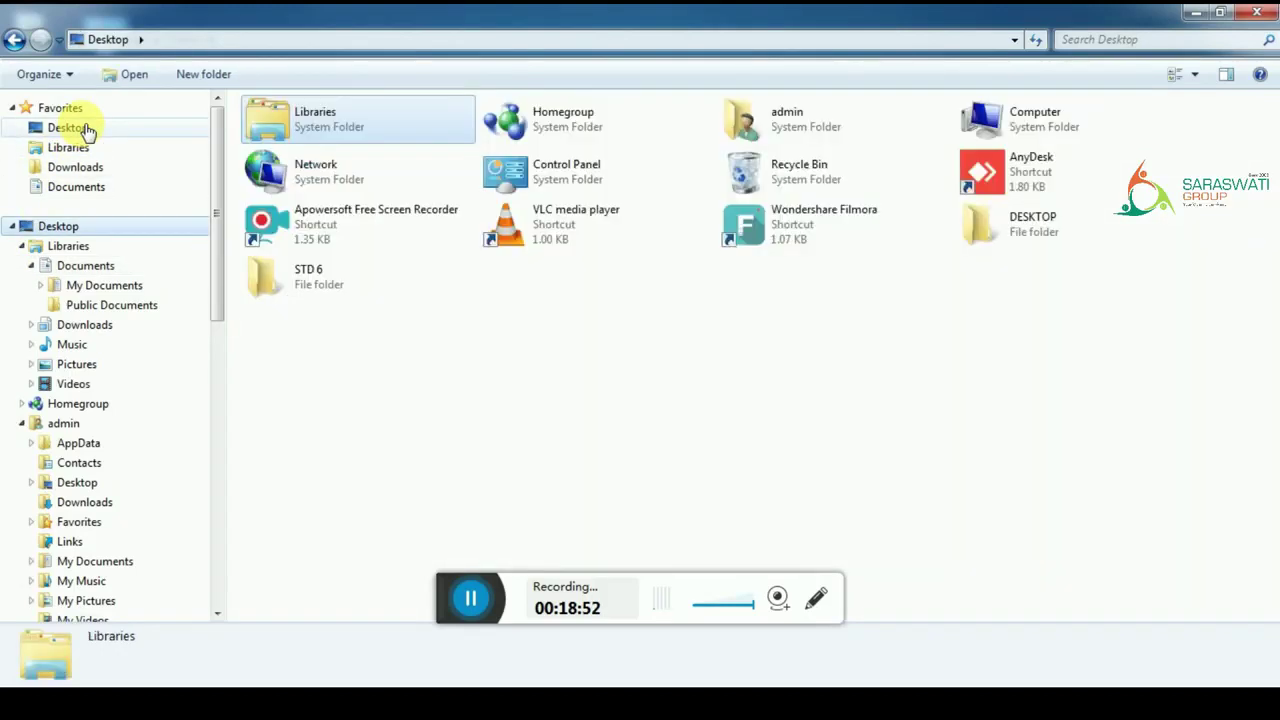
double_click(343, 295)
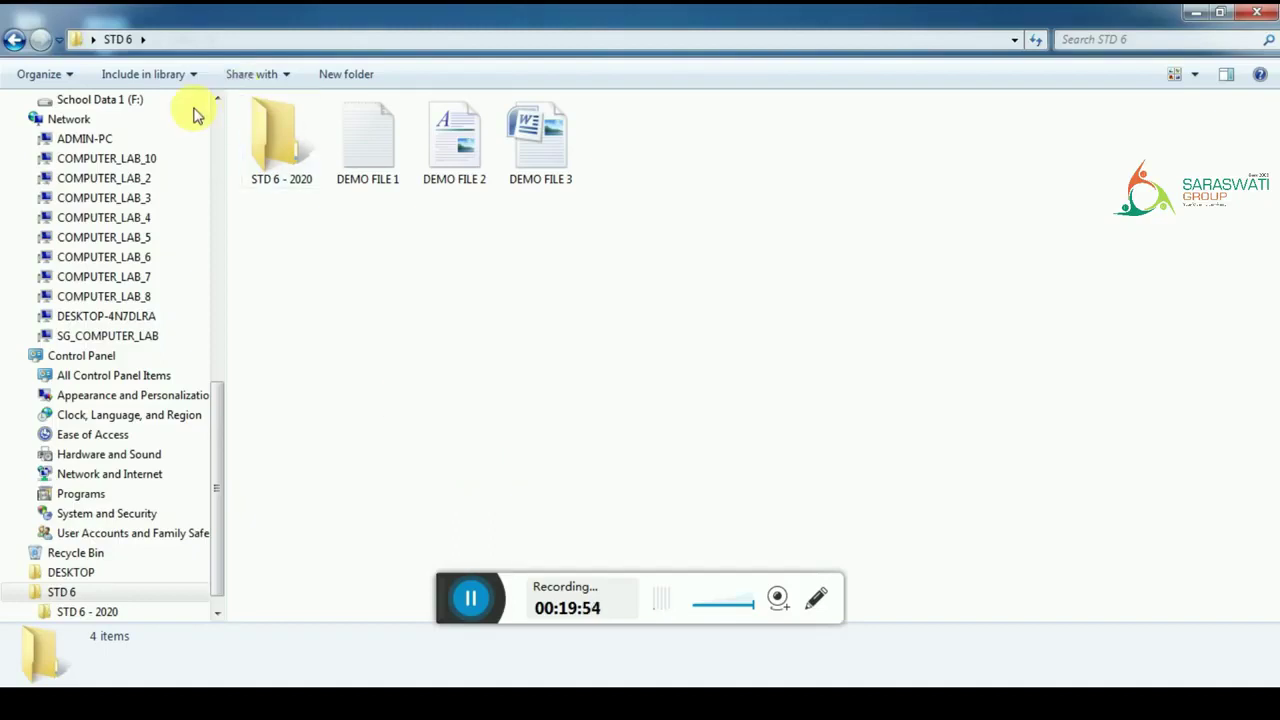
scroll(220, 138, "up", 8)
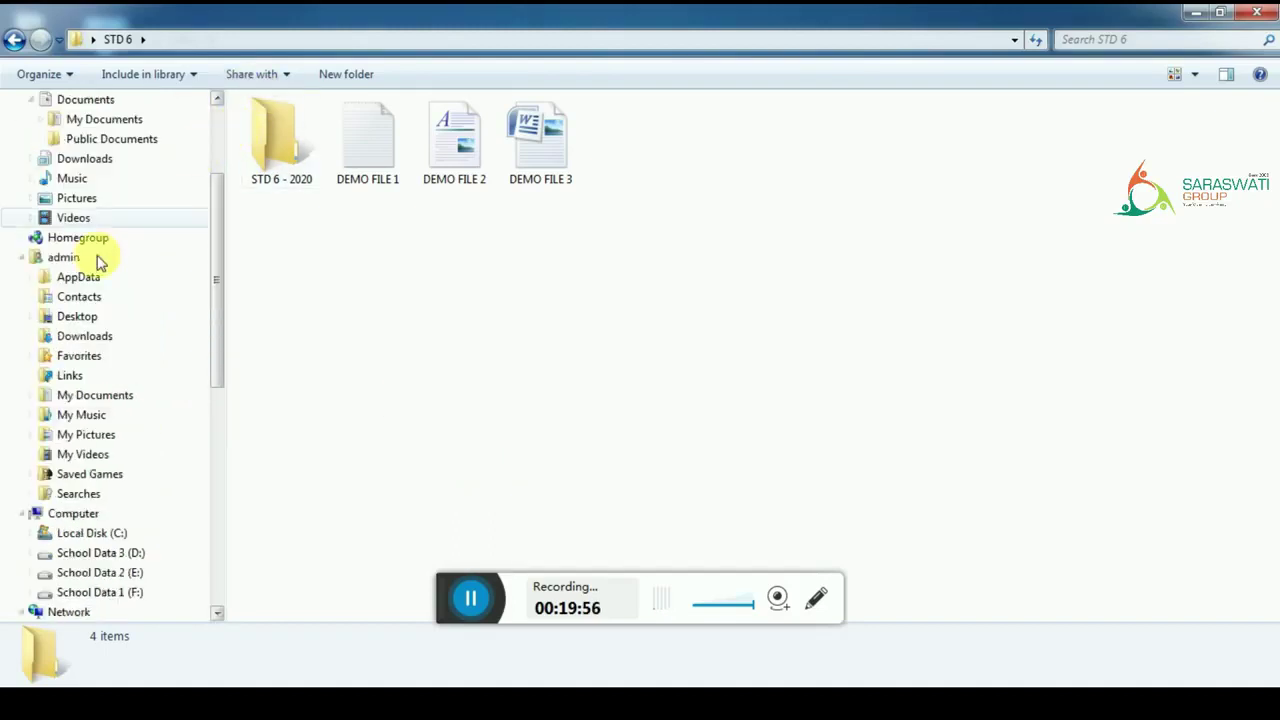
left_click(112, 101)
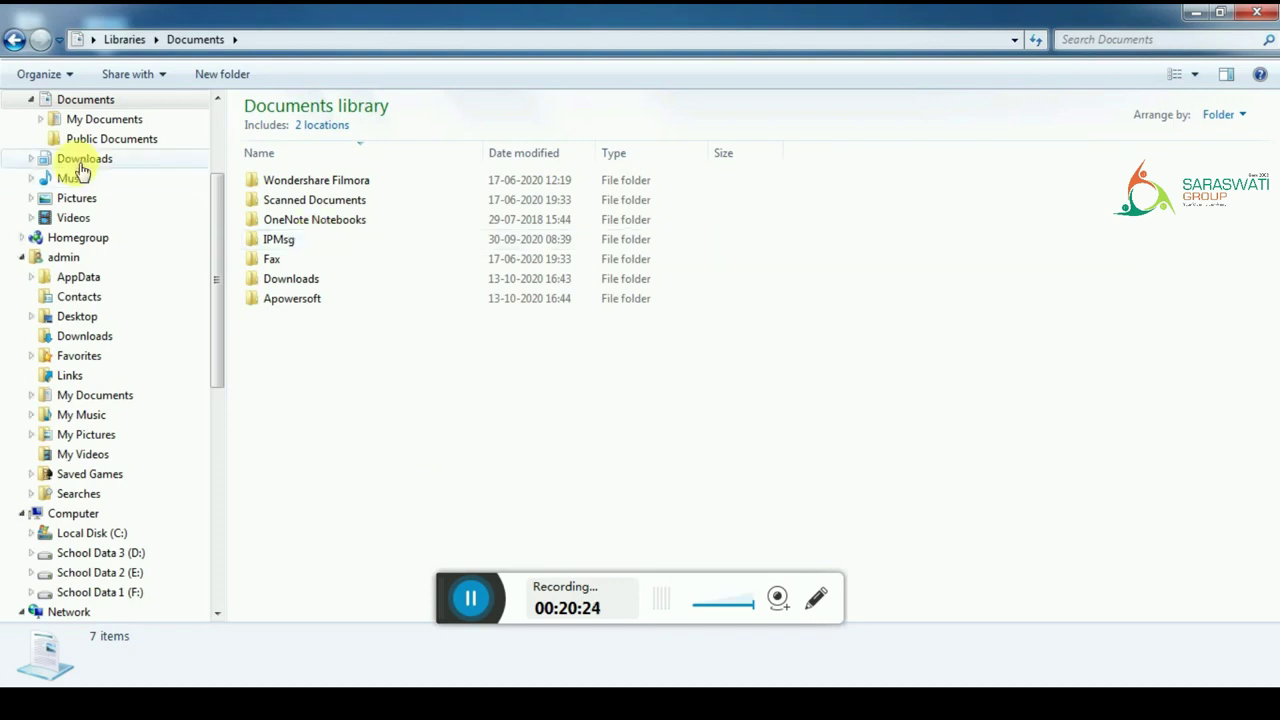
- Open the Sample Pictures folder in the Pictures library, and collapse the admin folder in the folder tree
left_click(88, 199)
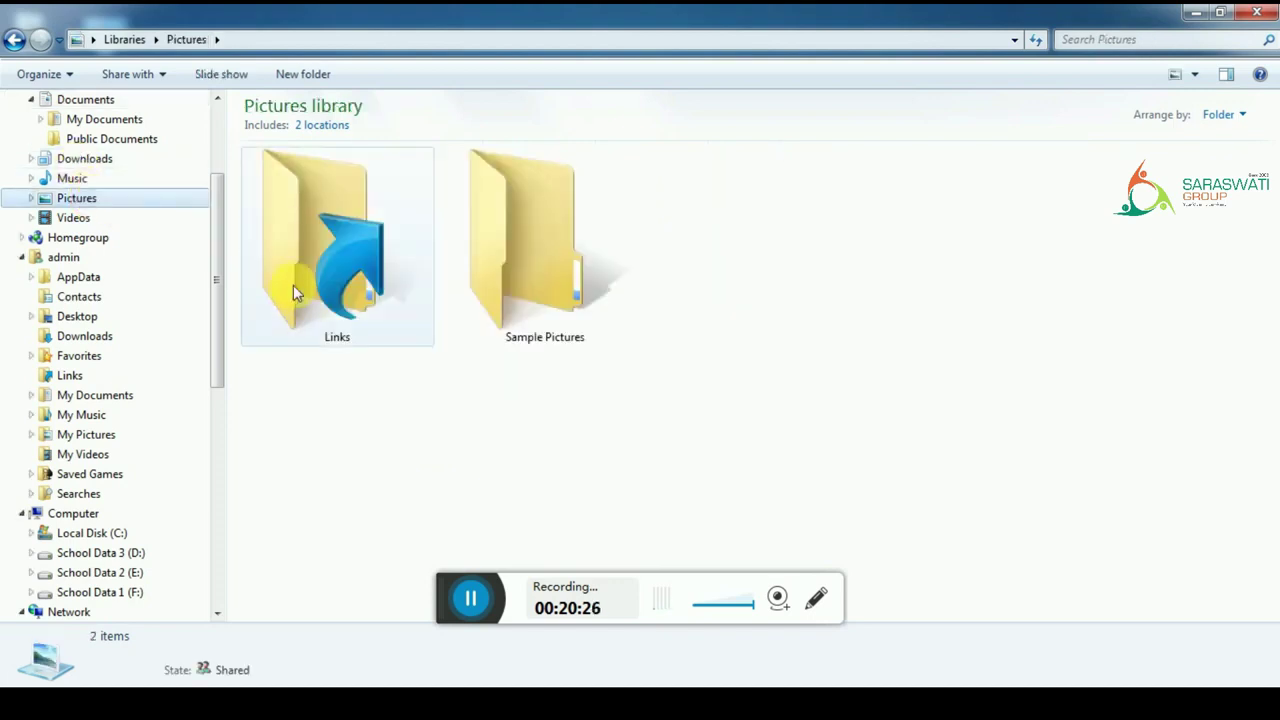
double_click(530, 265)
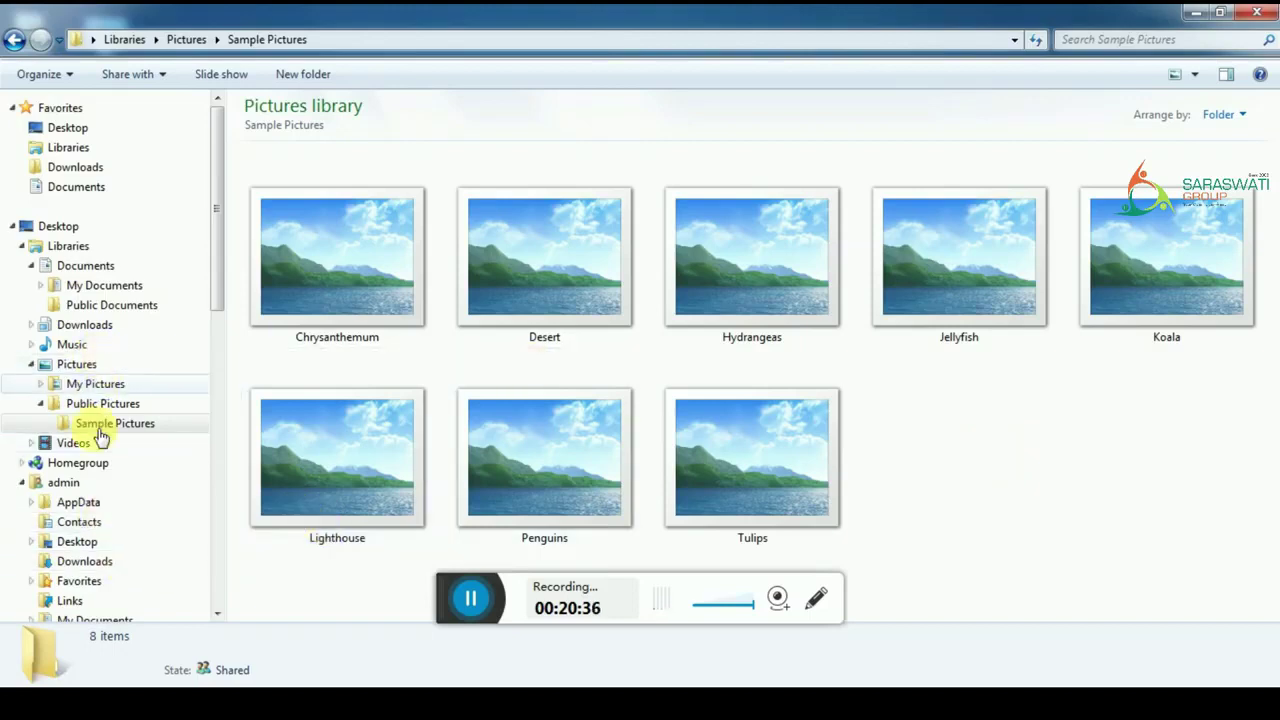
left_click(22, 482)
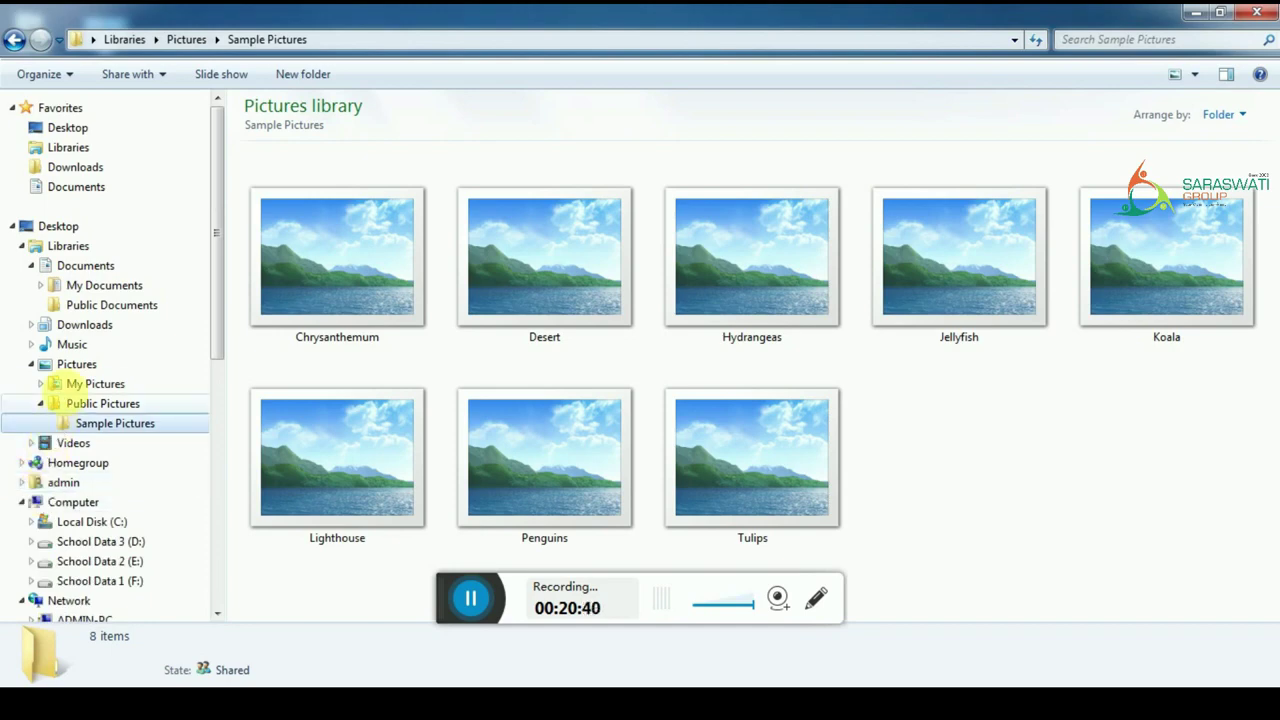